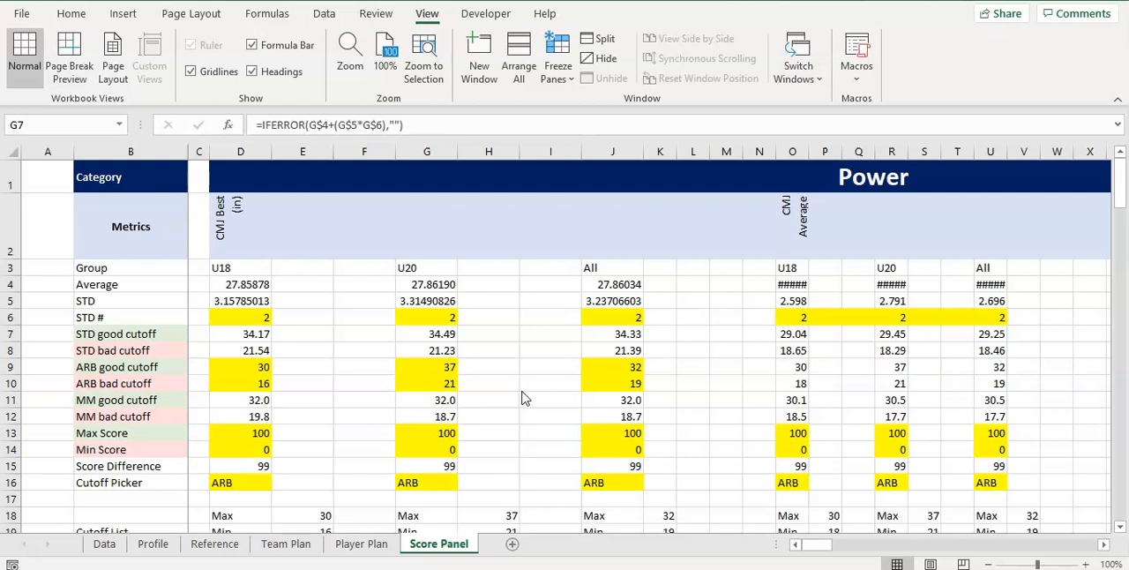
Unfreeze the panes on the Score Panel sheet
click(185, 231)
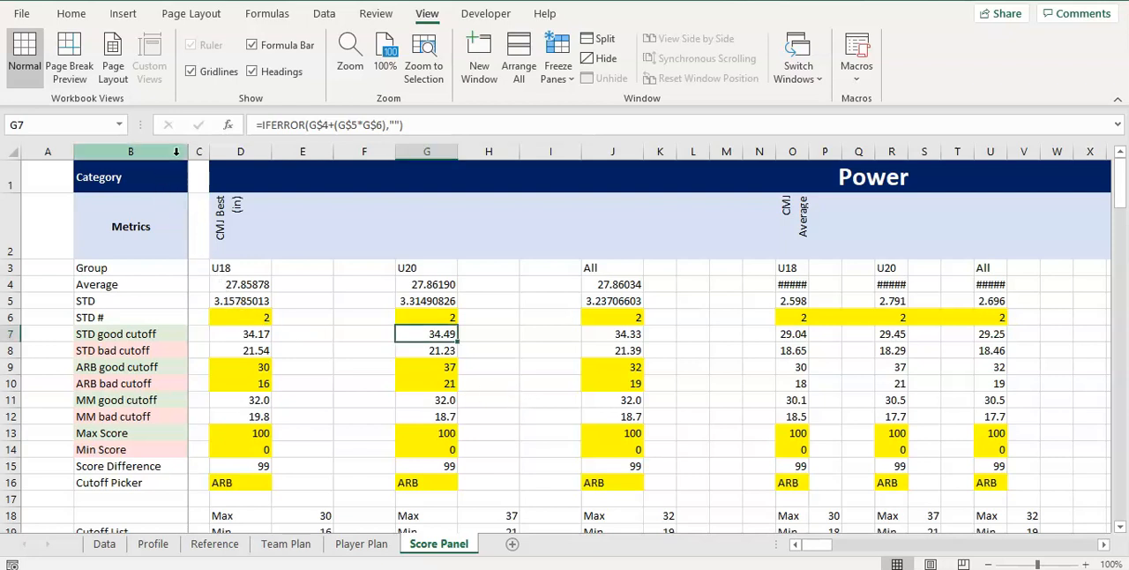
drag(810, 547, 763, 530)
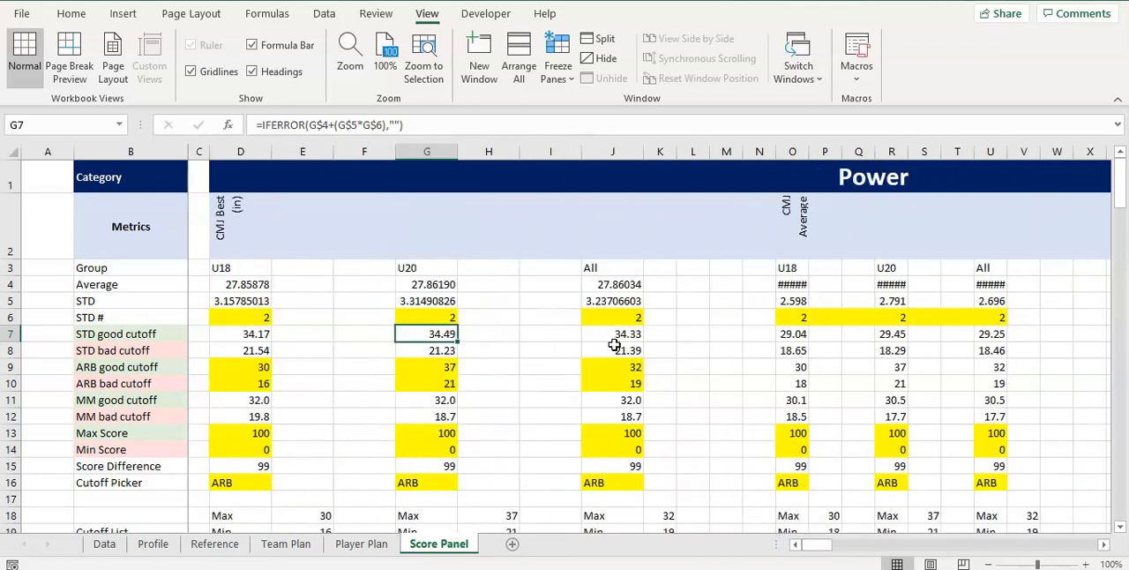
scroll(608, 353, down, 9)
scroll(604, 361, up, 9)
click(556, 84)
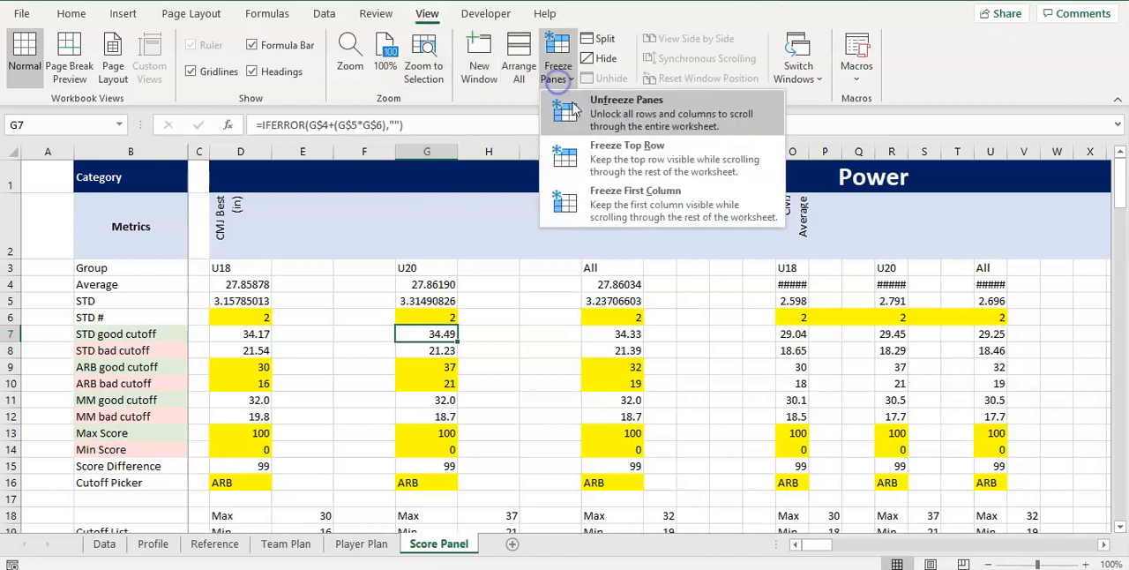
click(582, 119)
click(341, 313)
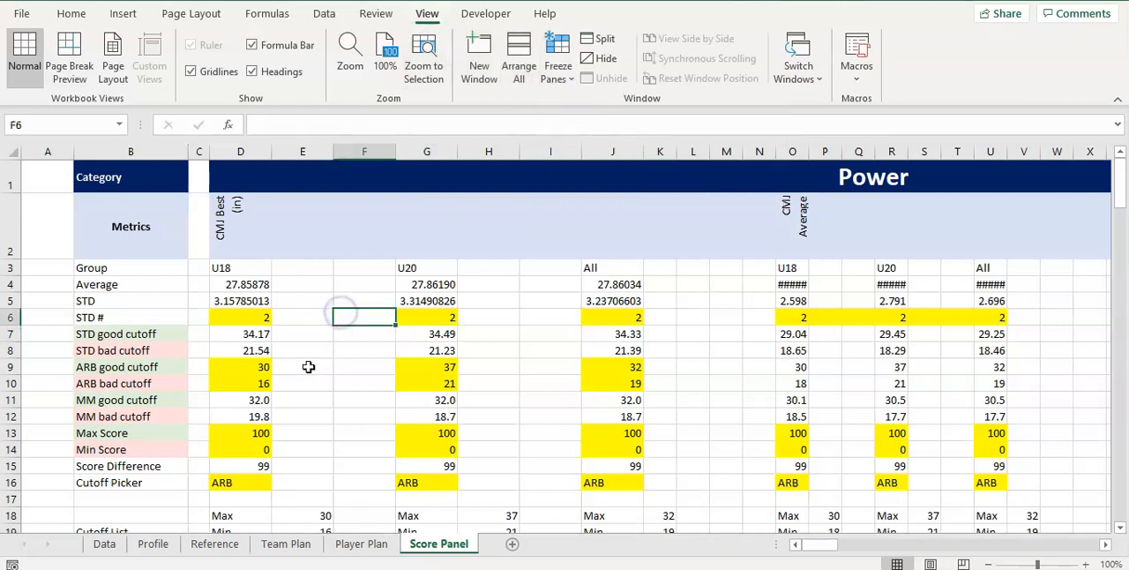
Freeze the panes at cell C3, locking rows 1–2 and columns A–B
click(202, 267)
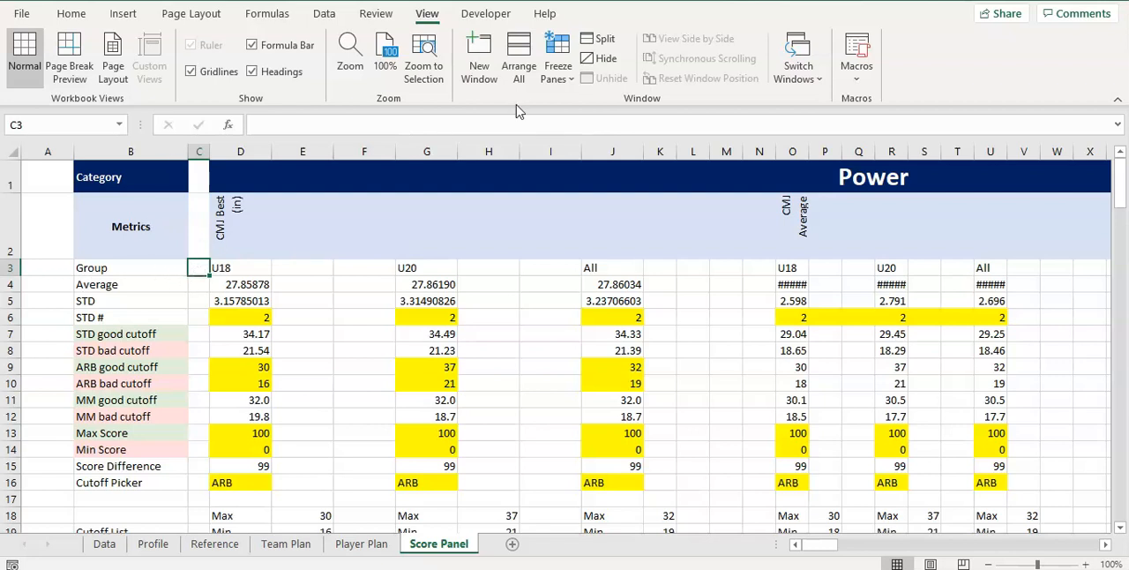
click(559, 72)
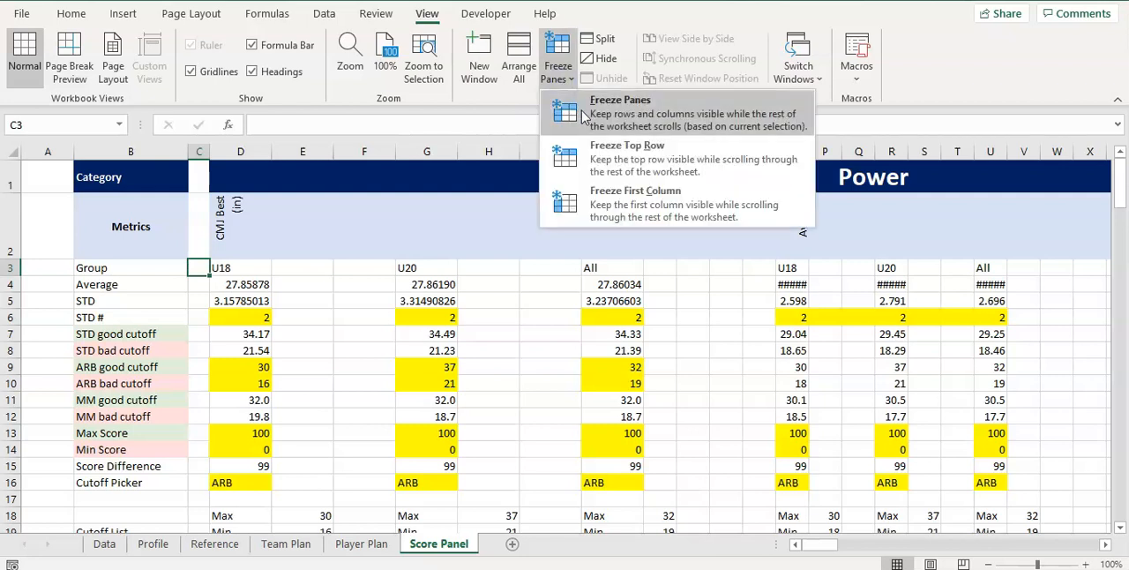
click(584, 117)
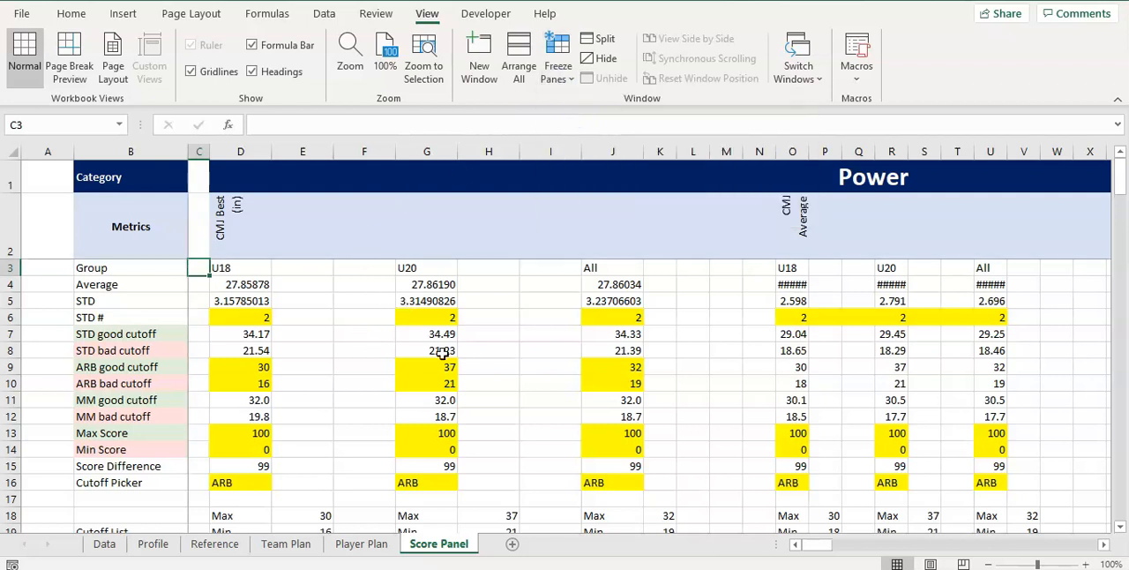
Scroll the Score Panel sheet sideways and downward to check the frozen Category and Metrics headings and labels
drag(822, 545, 738, 532)
scroll(538, 331, down, 9)
scroll(545, 326, up, 8)
scroll(545, 326, up, 1)
click(513, 315)
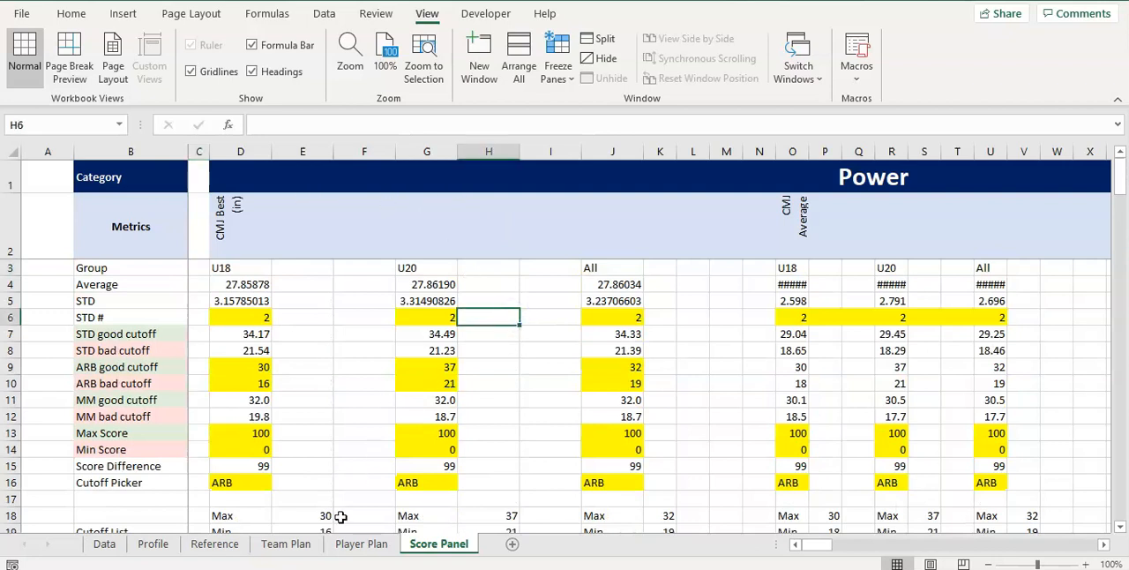
scroll(418, 346, down, 3)
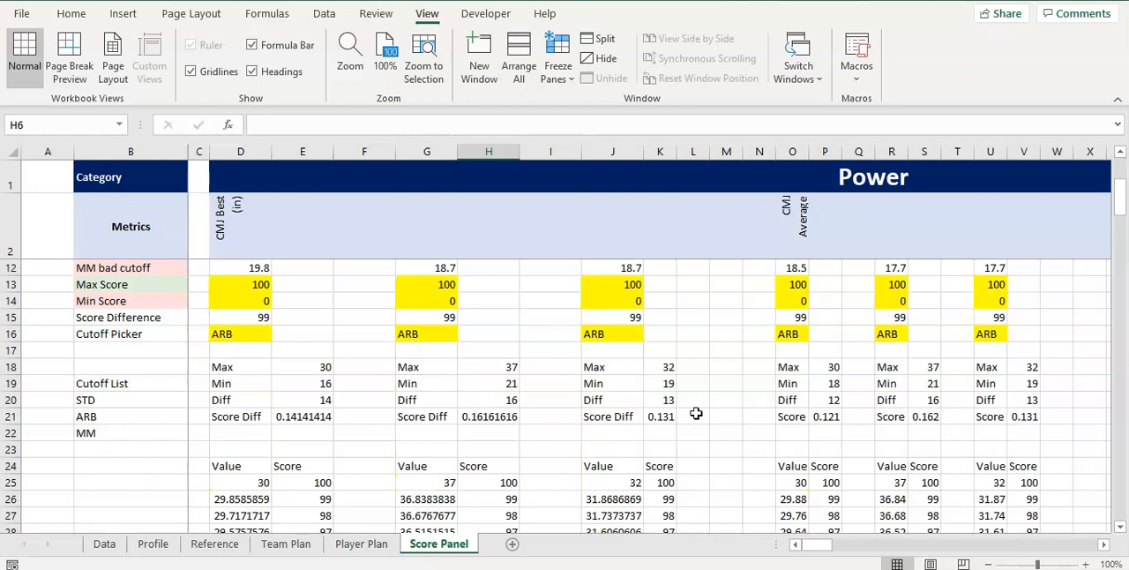
scroll(756, 424, up, 1)
scroll(748, 357, up, 2)
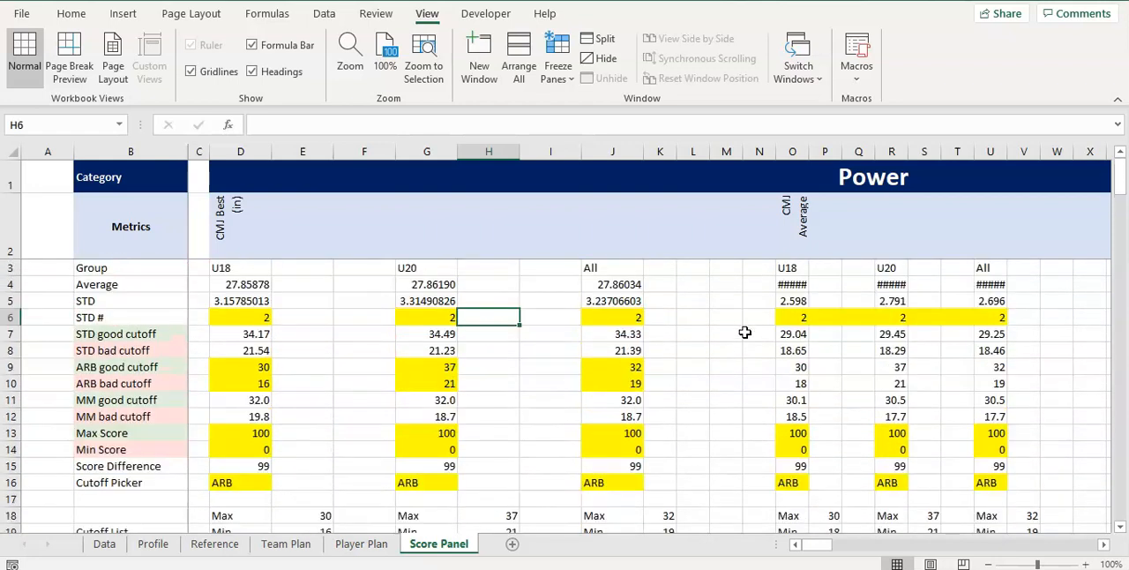
Delete the surplus blank columns M:N in front of the CMJ Average metric
drag(725, 152, 761, 152)
right_click(761, 151)
click(811, 310)
click(905, 349)
Delete the surplus blank columns V:W in front of the Broad Jump Max (in) metric
scroll(820, 546, right, 3)
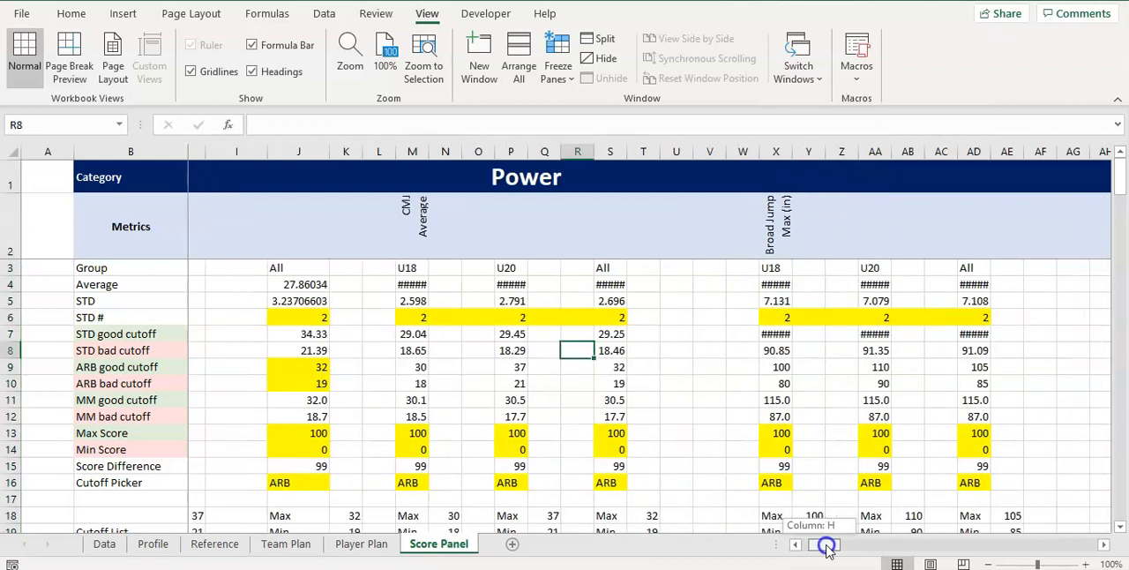
scroll(666, 326, down, 3)
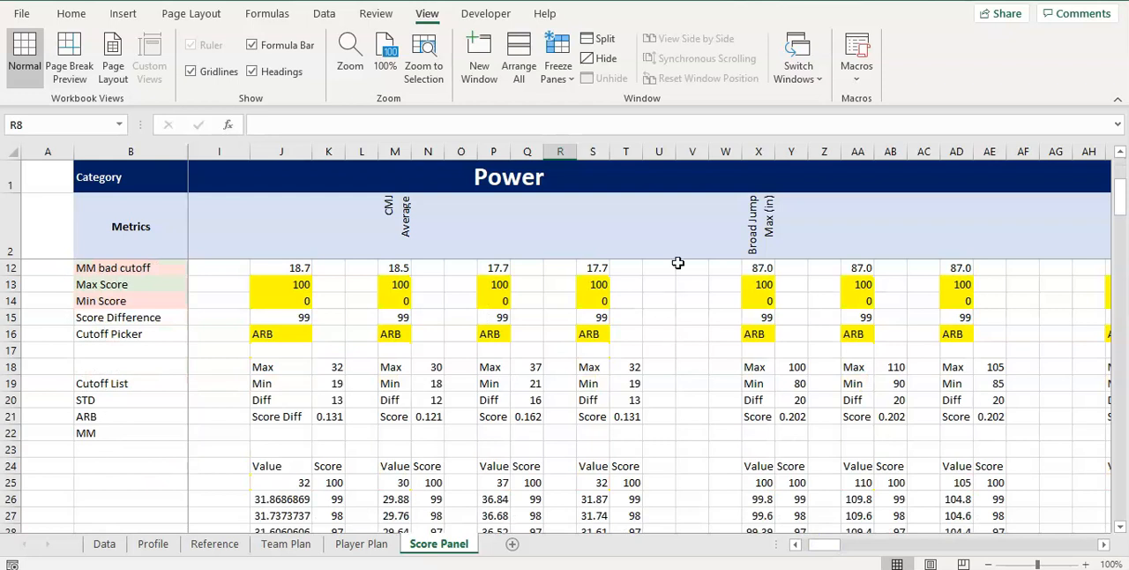
drag(693, 151, 725, 151)
right_click(724, 152)
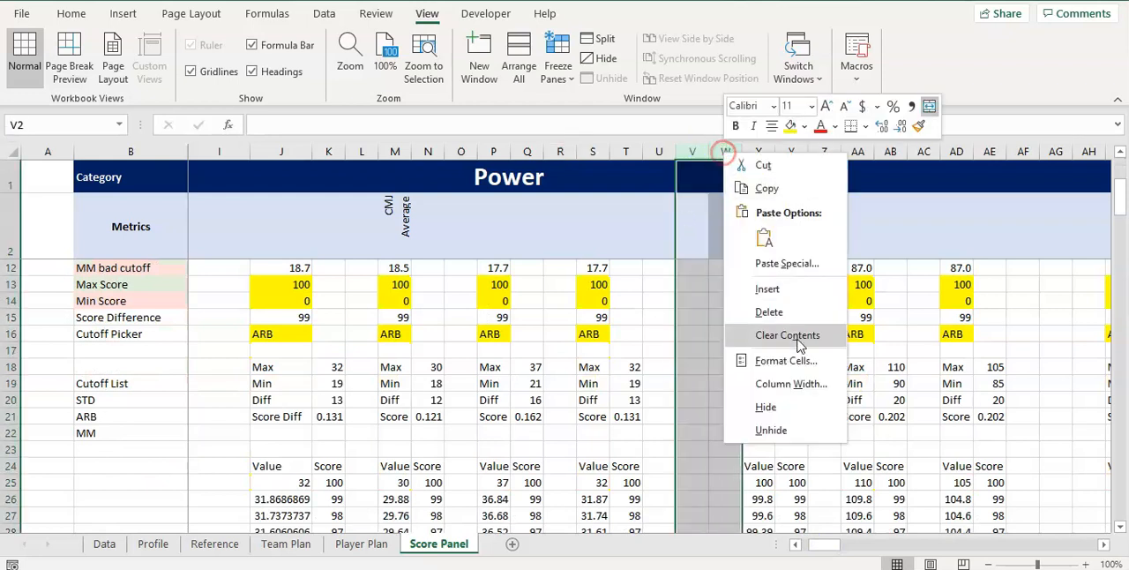
click(784, 307)
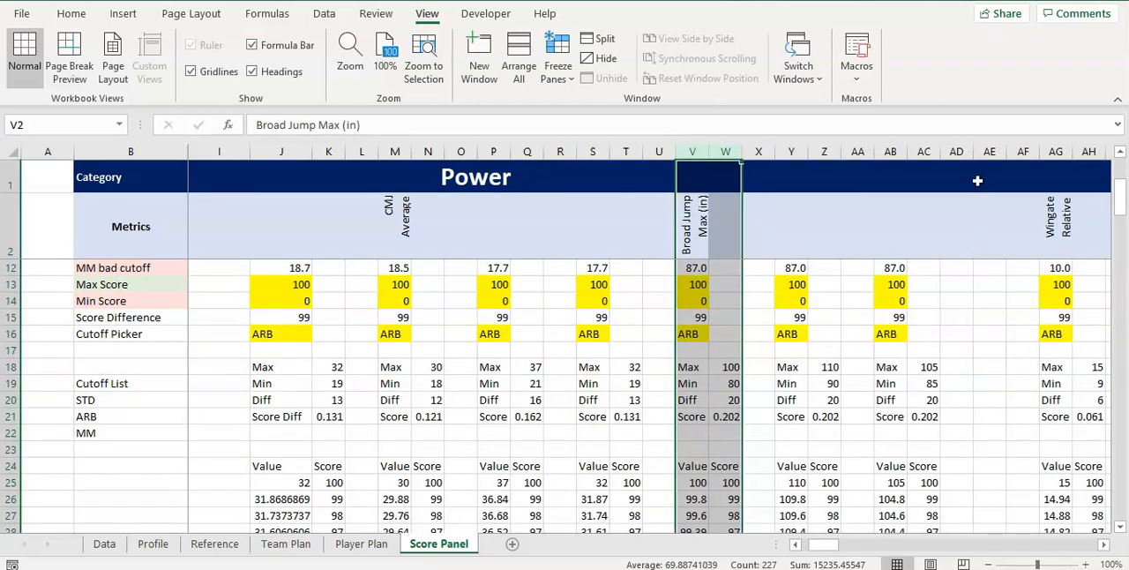
Delete blank columns AE:AF before Wingate Relative Peak Power and blank columns AM:AO at the end of the Power category
drag(988, 152, 1021, 151)
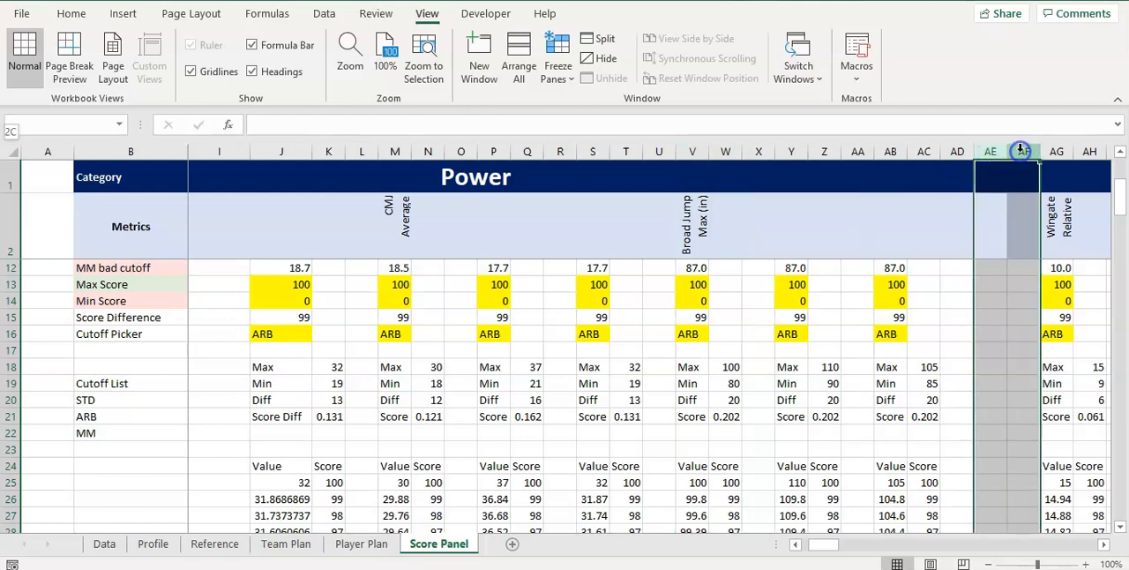
right_click(1021, 152)
click(952, 308)
drag(815, 547, 846, 532)
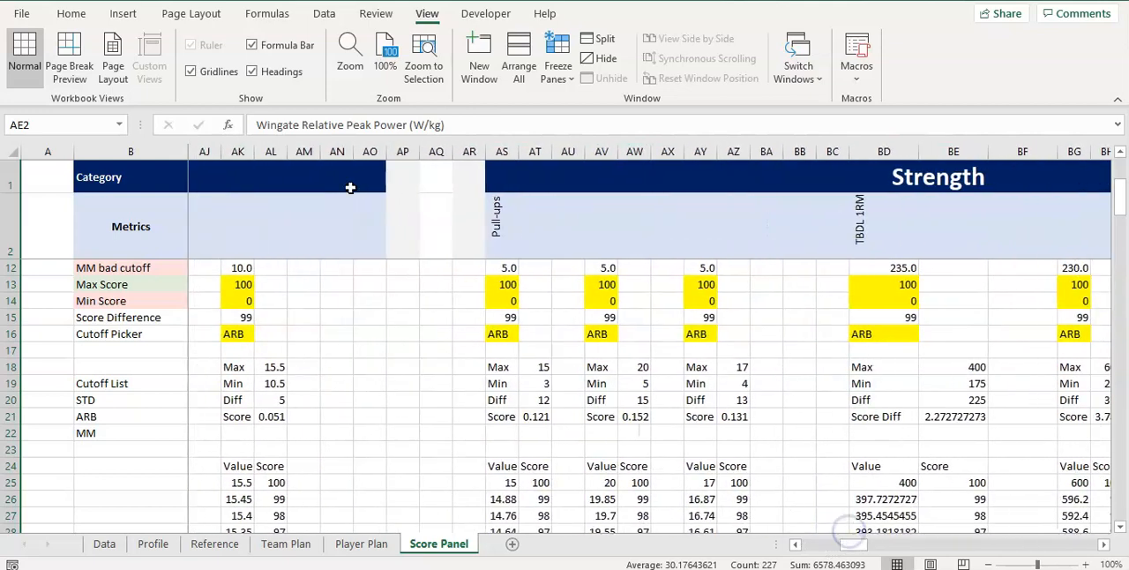
drag(310, 148, 370, 150)
right_click(369, 151)
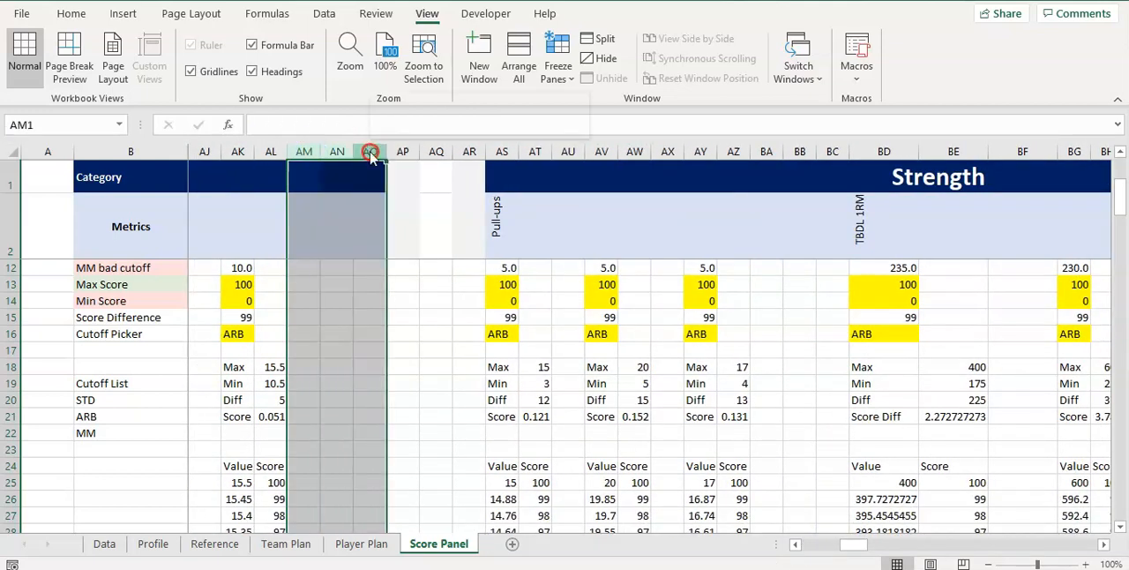
click(370, 268)
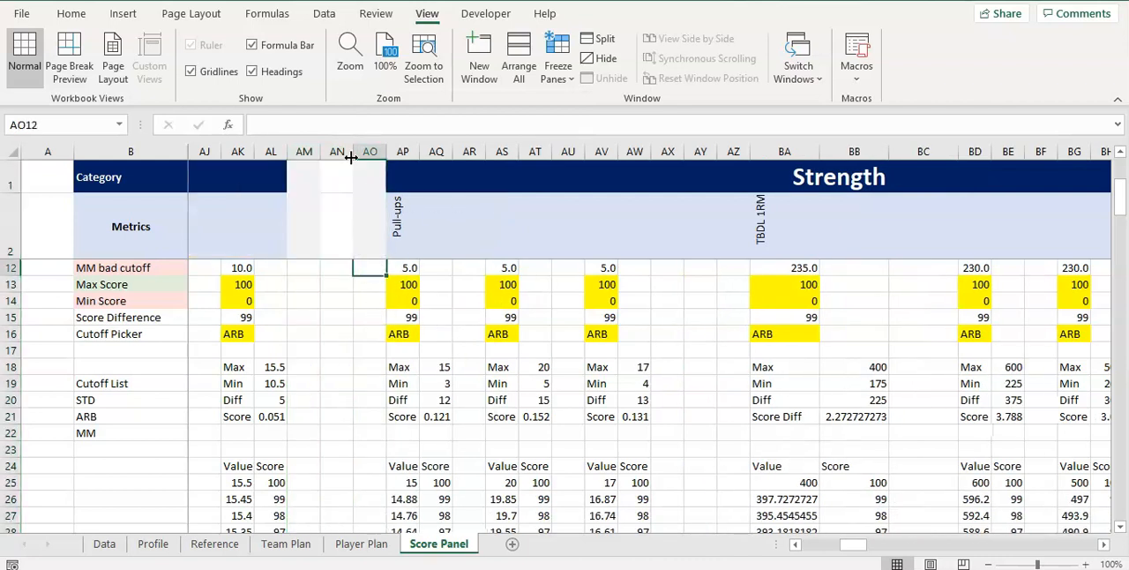
Delete blank columns AY:AZ before TBDL 1RM and blank columns BH:BI before Iso Leg Press Average
drag(685, 150, 732, 151)
right_click(731, 152)
click(770, 312)
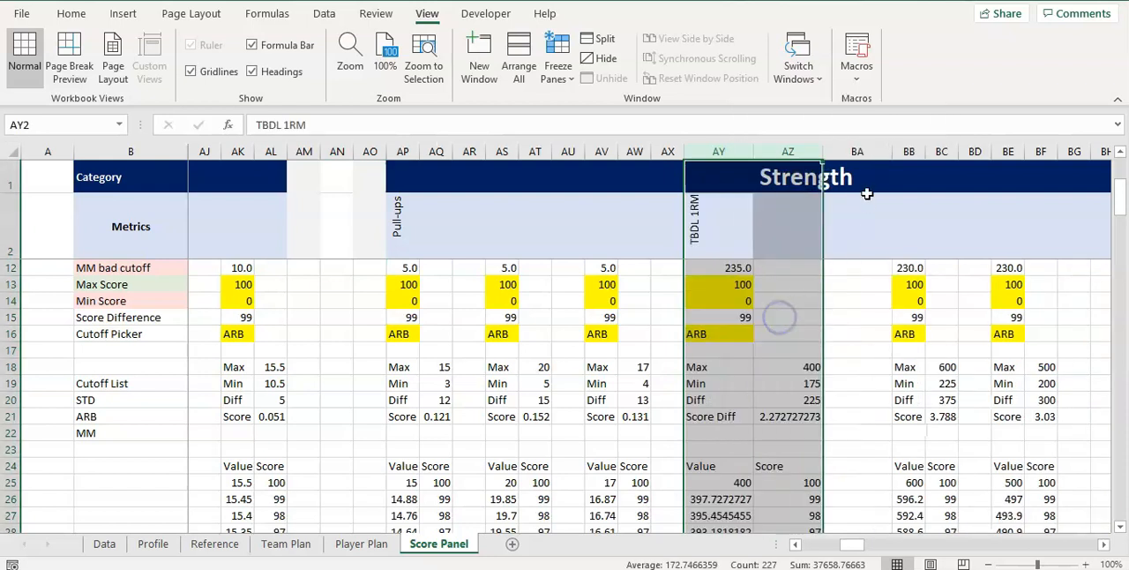
drag(1074, 433, 1107, 420)
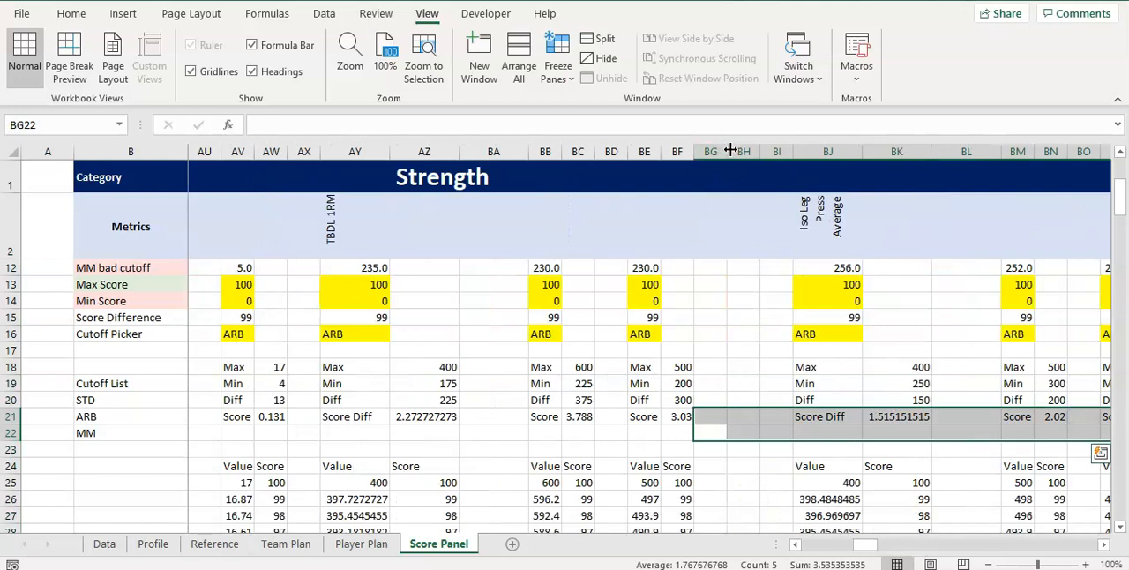
drag(732, 151, 780, 151)
right_click(776, 151)
click(833, 313)
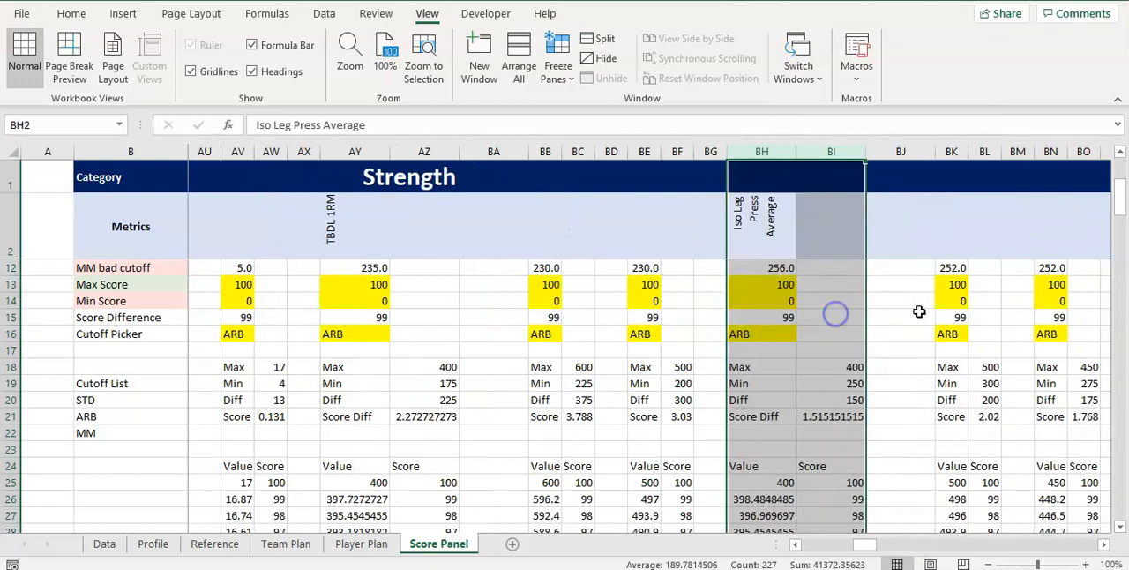
click(941, 316)
Delete the three blank columns BP:BR at the end of the Strength category
drag(864, 544, 882, 547)
drag(677, 152, 735, 152)
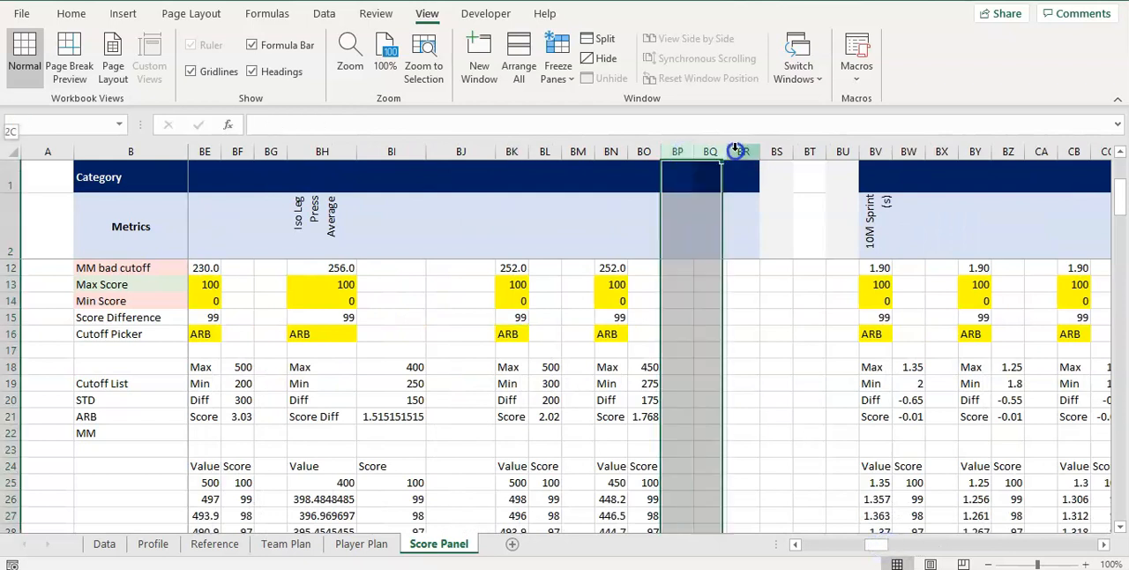
right_click(734, 151)
click(804, 310)
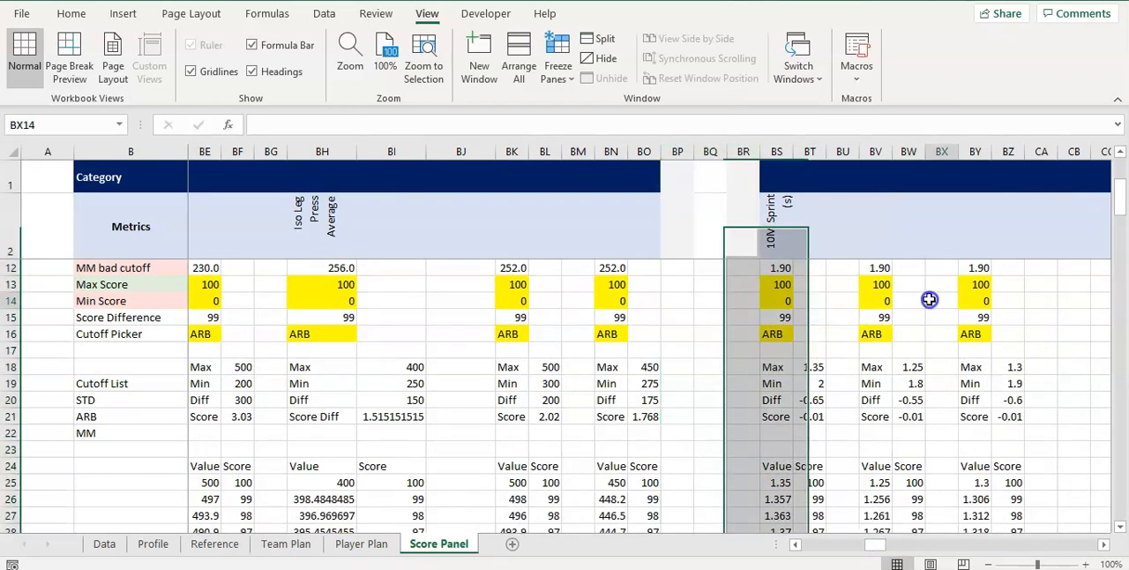
Delete blank columns CB:CC before 20M Sprint and blank columns CK:CL before On-ice 6M Time
mouse_move(890, 544)
mouse_down()
mouse_move(873, 544)
mouse_move(889, 544)
mouse_up()
drag(634, 152, 667, 152)
right_click(668, 151)
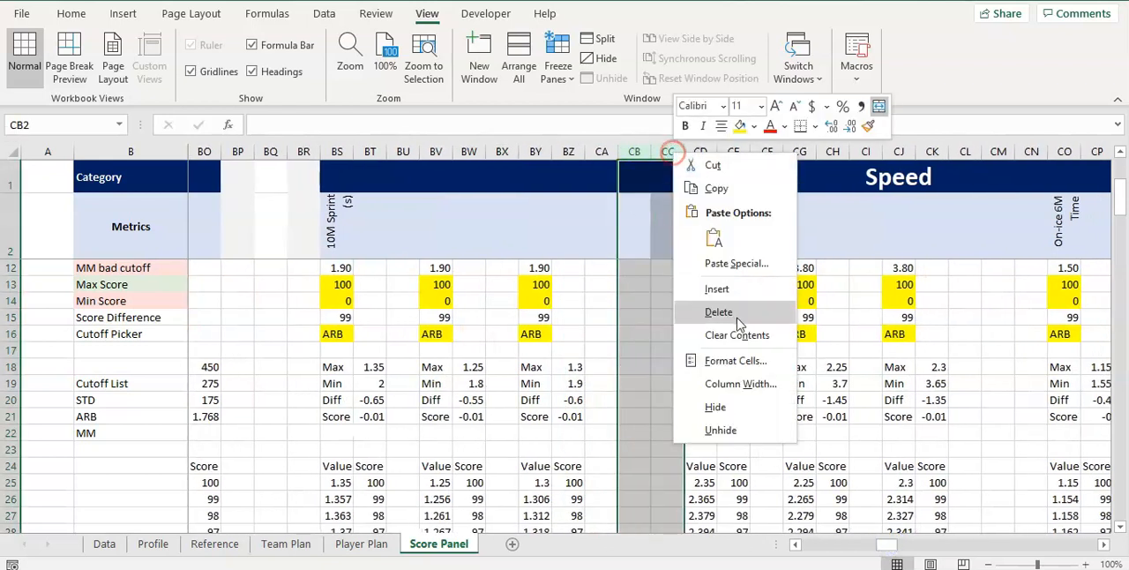
click(738, 316)
drag(920, 152, 959, 151)
right_click(959, 152)
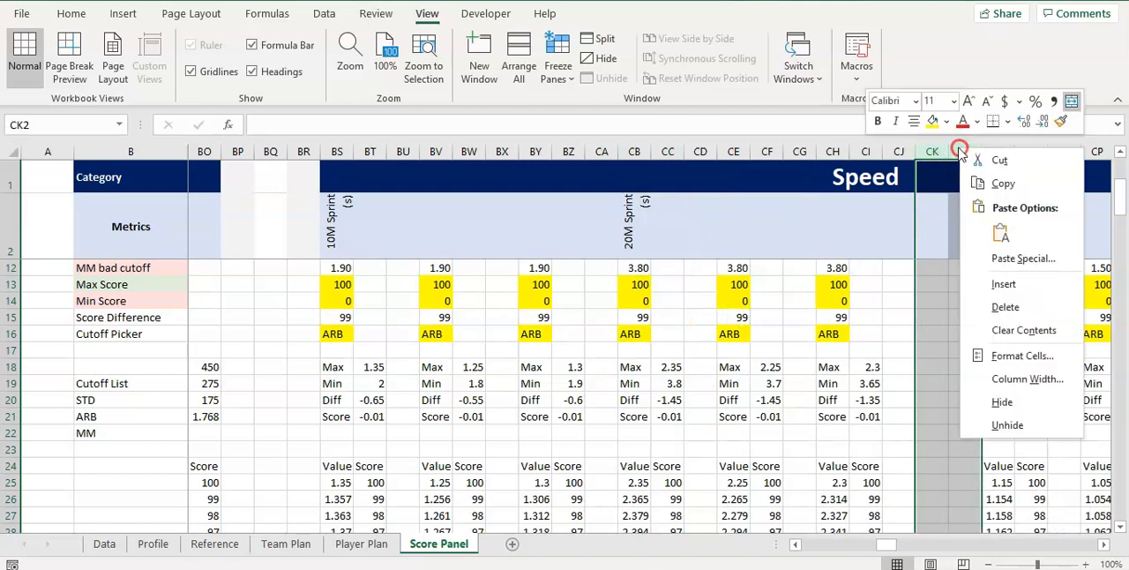
click(999, 315)
Delete the three blank columns CS:CU in front of the On-ice 15M Time metric
drag(882, 544, 903, 546)
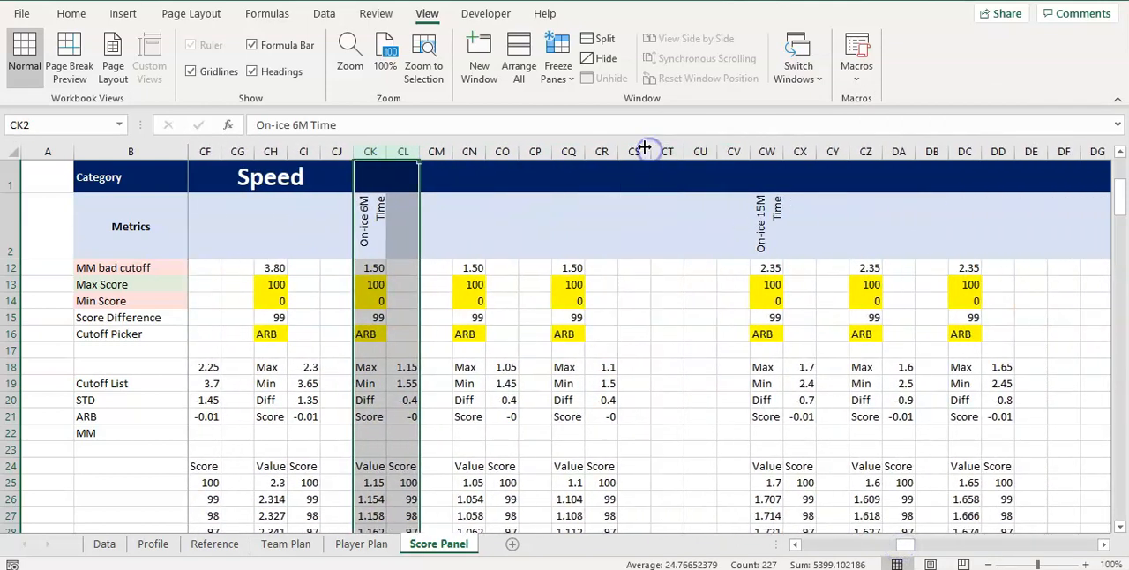
shift+click(696, 147)
drag(693, 147, 640, 147)
right_click(640, 147)
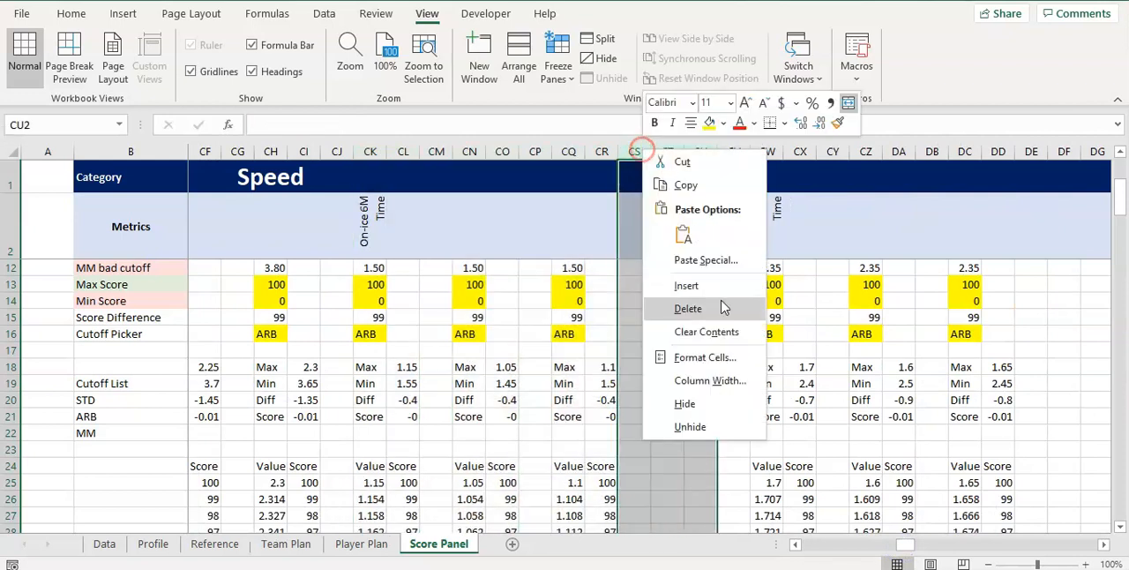
click(721, 302)
click(897, 367)
Delete the three blank columns DB:DD at the end of the Speed category
click(932, 153)
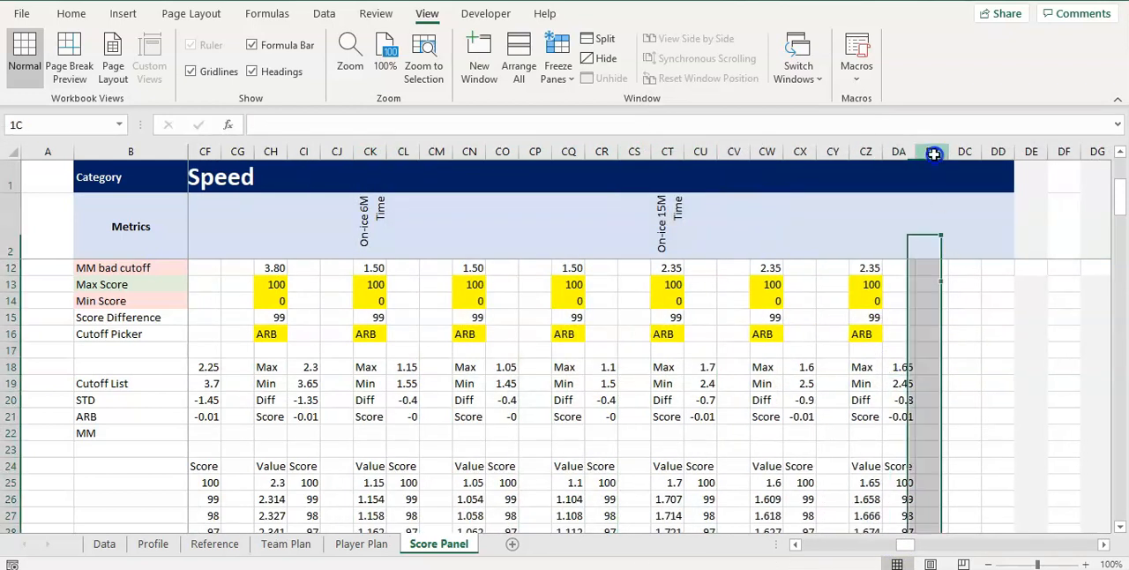
shift+click(999, 151)
right_click(1000, 151)
click(955, 318)
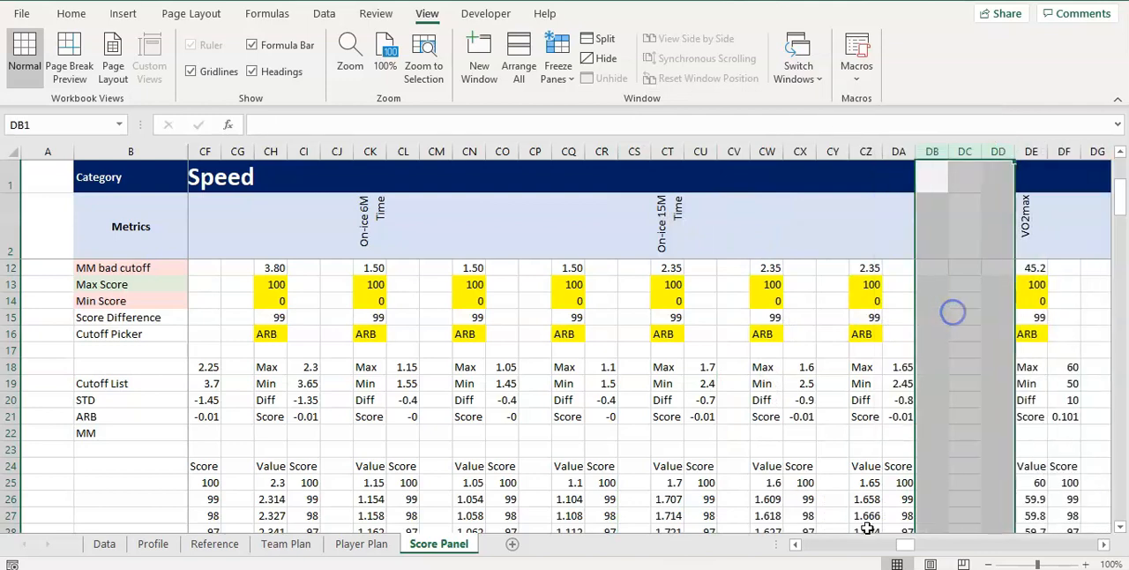
Delete the surplus blank columns DN:DO in front of the Wingate Relative Mean Power metric
drag(898, 544, 921, 544)
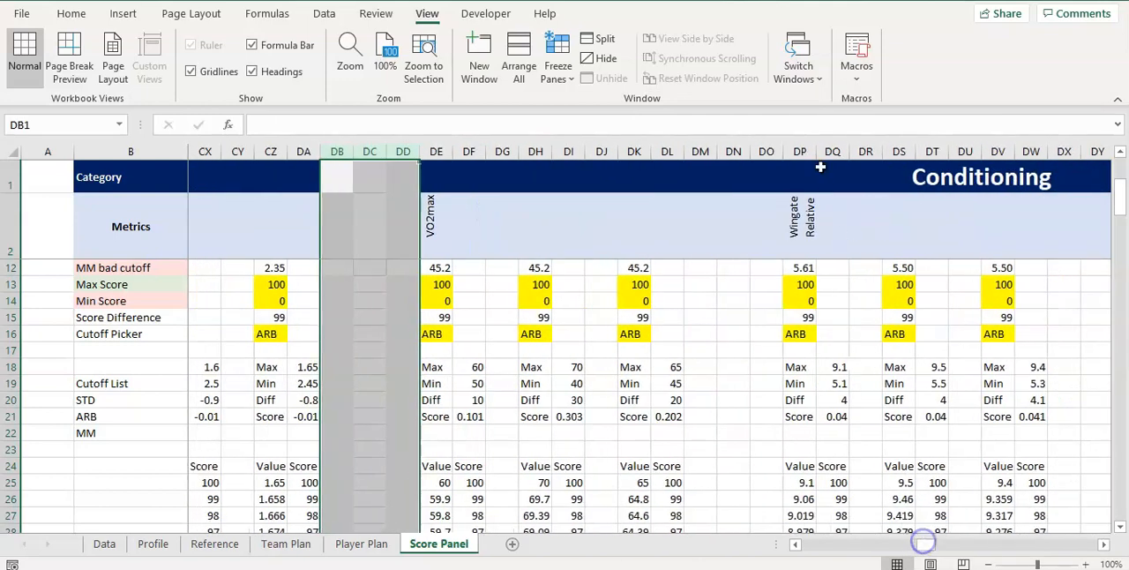
click(733, 151)
shift+click(768, 152)
right_click(769, 153)
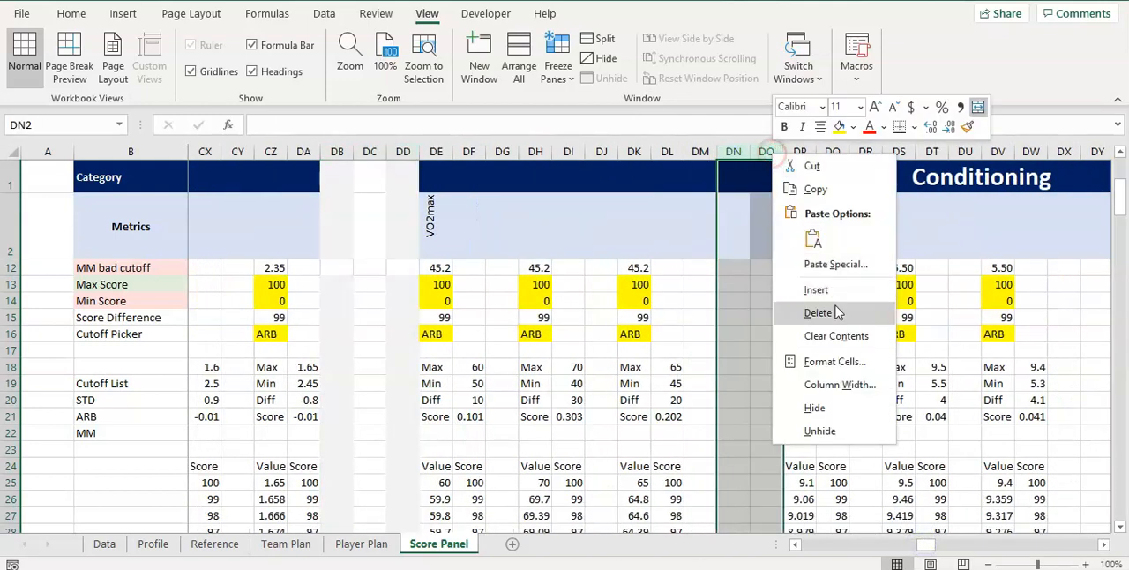
click(818, 312)
Delete the surplus blank columns DW:DX in front of the On-ice 2-Lap Avg metric
drag(922, 544, 937, 545)
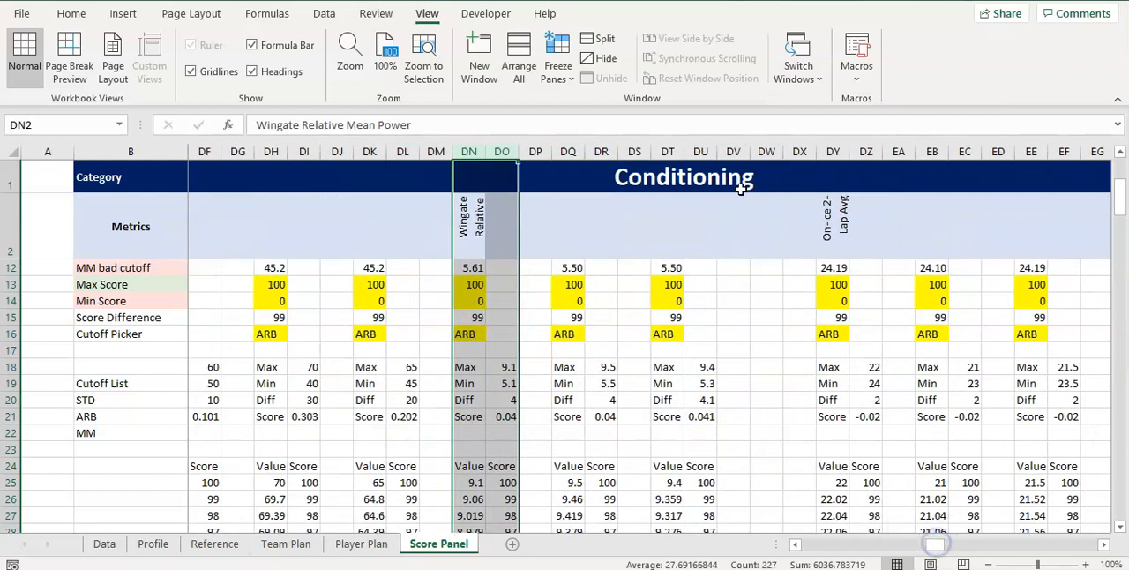
click(765, 151)
shift+click(796, 153)
right_click(797, 153)
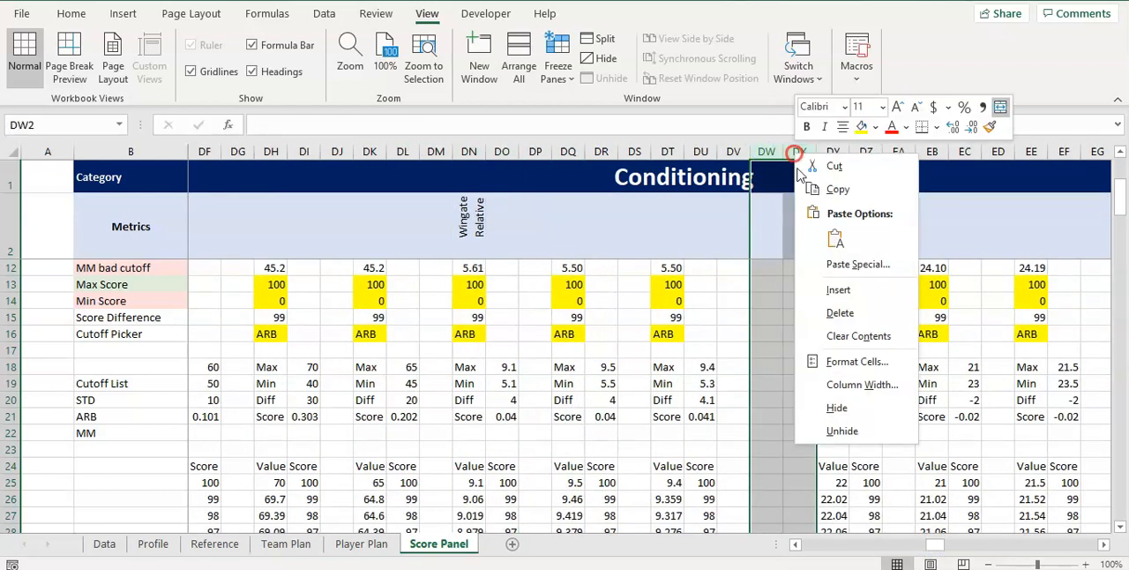
click(839, 312)
Delete the surplus blank columns EF:EG in front of the Body Fat Percent metric
drag(926, 549, 942, 544)
click(571, 151)
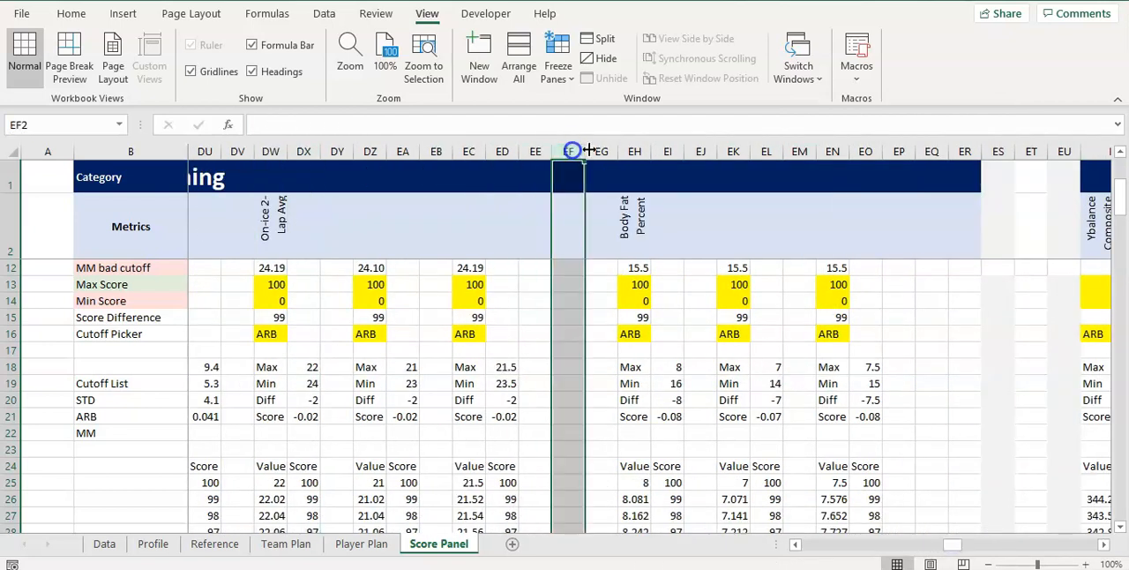
shift+click(601, 152)
right_click(600, 151)
click(667, 312)
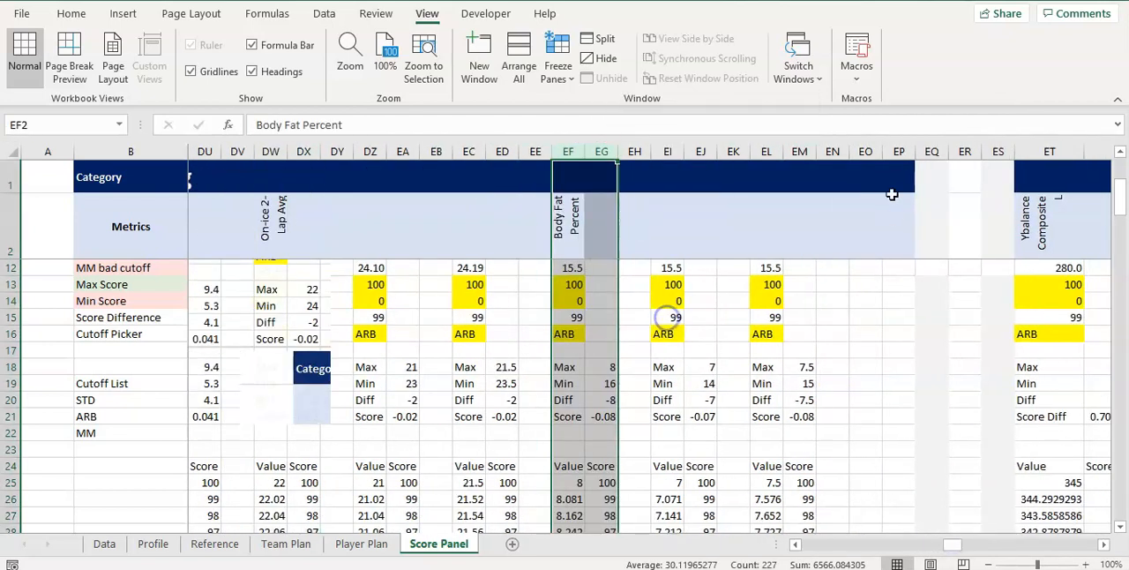
Delete the surplus blank columns EN:EO at the end of the Conditioning category
click(832, 151)
click(889, 151)
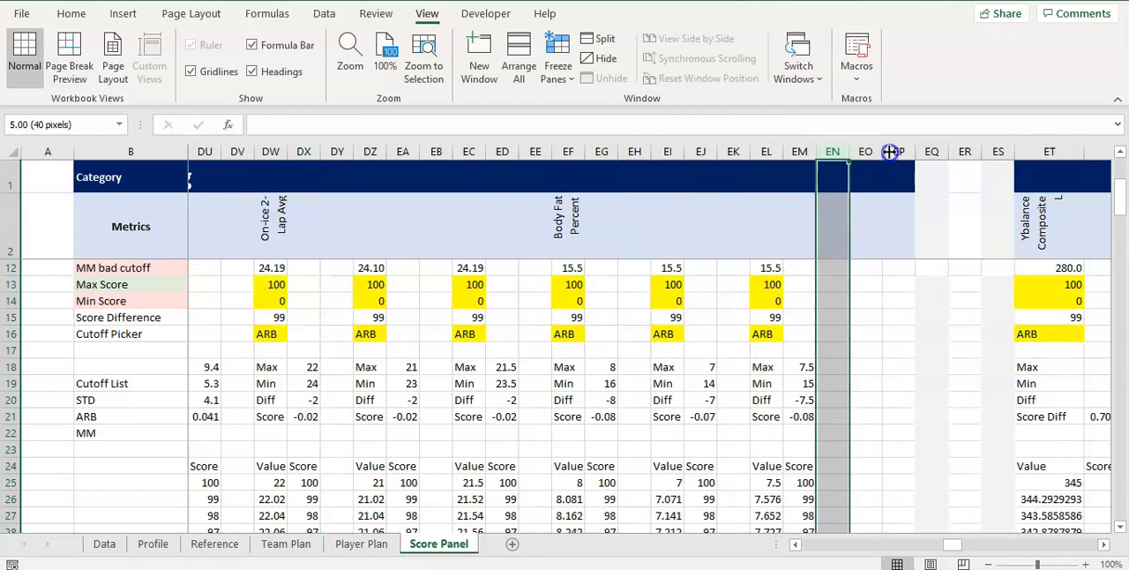
drag(880, 151, 880, 150)
shift+click(869, 150)
right_click(868, 150)
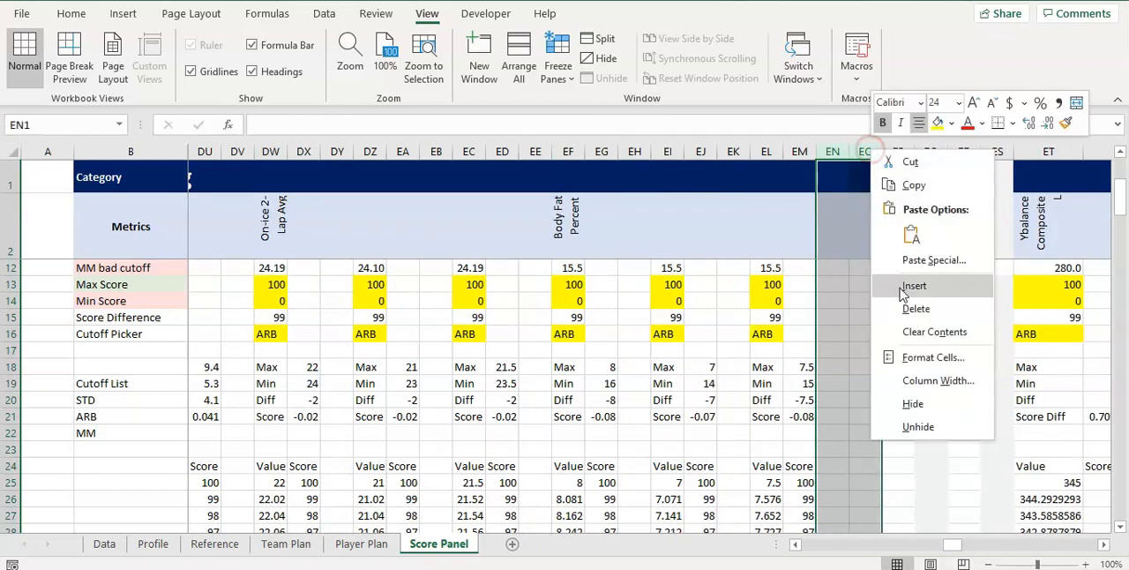
click(902, 308)
click(863, 179)
Delete the surplus blank columns FA:FB in front of the second Ybalance Composite metric
drag(945, 544, 976, 542)
click(403, 151)
drag(430, 150, 435, 151)
right_click(434, 151)
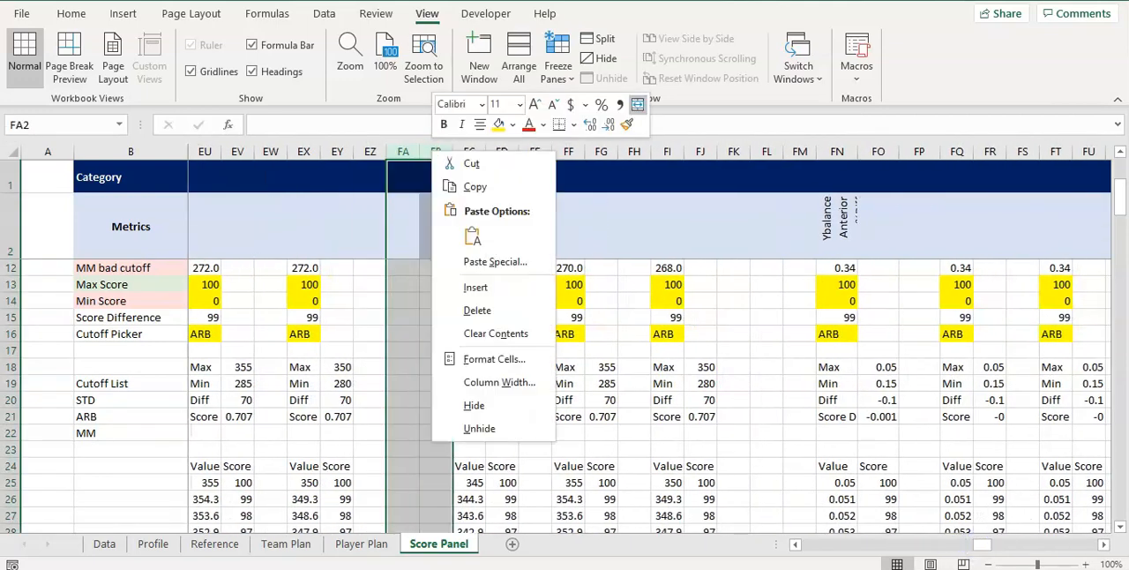
click(494, 306)
Delete the surplus blank columns FJ:FK in front of the Ybalance Anterior metric and FR:FS in front of Ybalance Pmedial
drag(698, 150, 726, 151)
right_click(726, 150)
click(770, 302)
drag(989, 151, 1022, 150)
right_click(1022, 151)
click(963, 312)
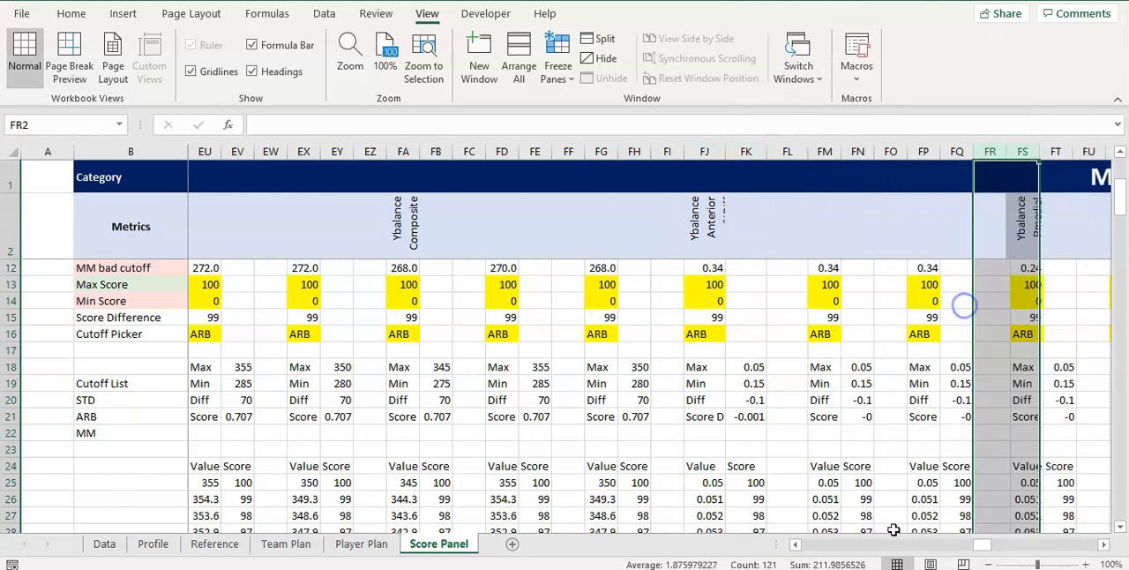
Delete the surplus blank columns GB:GC in front of the Ybalance Plateral metric and GK:GL in front of Ybalance Composite %Diff
drag(980, 545, 1006, 545)
drag(663, 152, 696, 152)
right_click(697, 151)
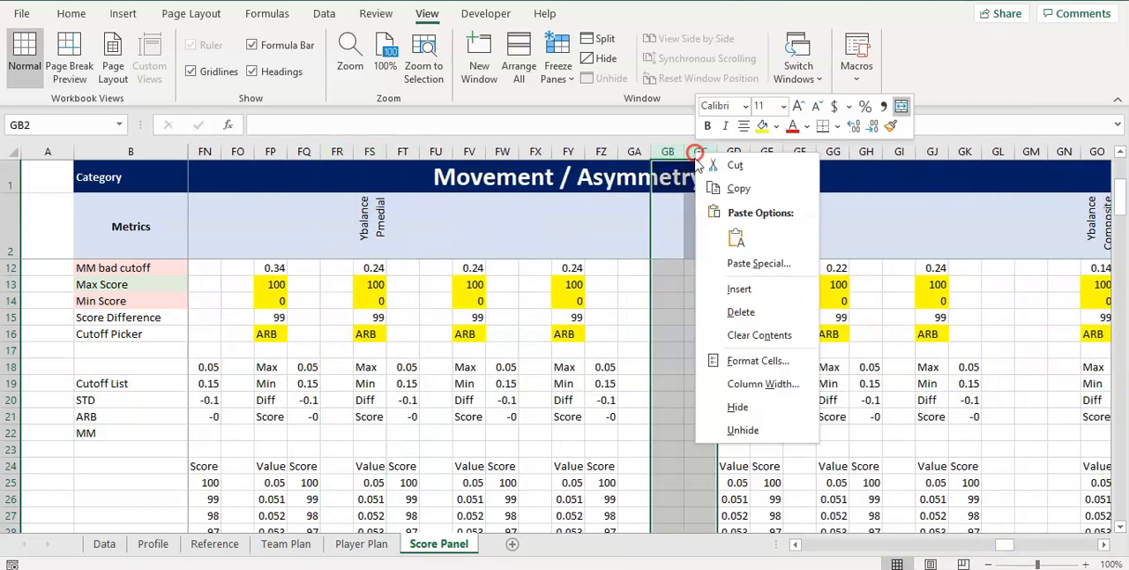
click(739, 314)
drag(957, 157, 998, 155)
right_click(997, 155)
click(1014, 312)
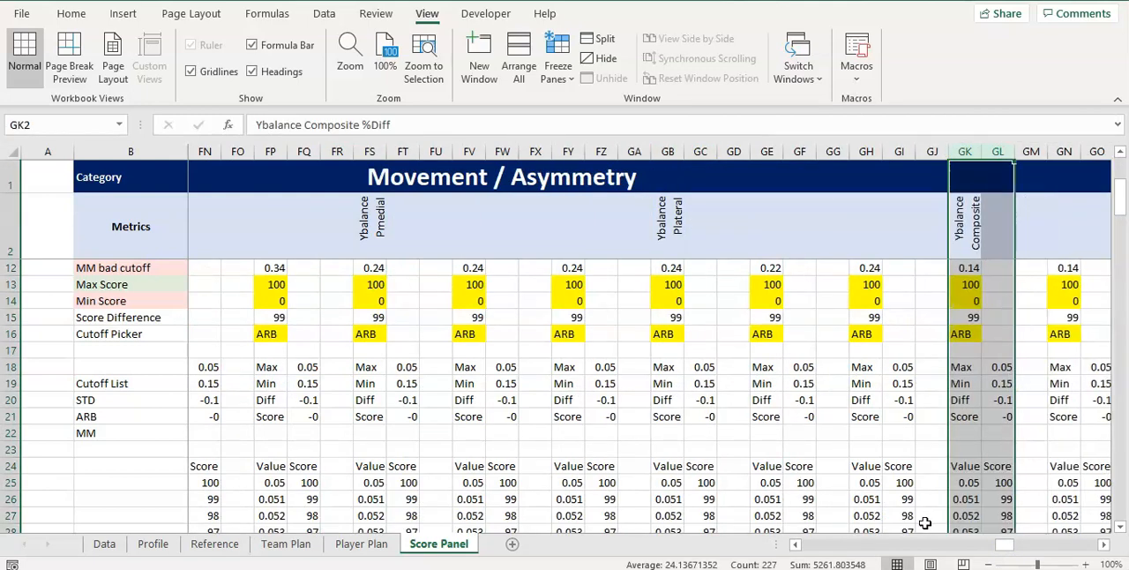
Delete the surplus blank columns GT:GU in front of the Iso Leg Press %Diff metric
drag(1001, 551, 1020, 544)
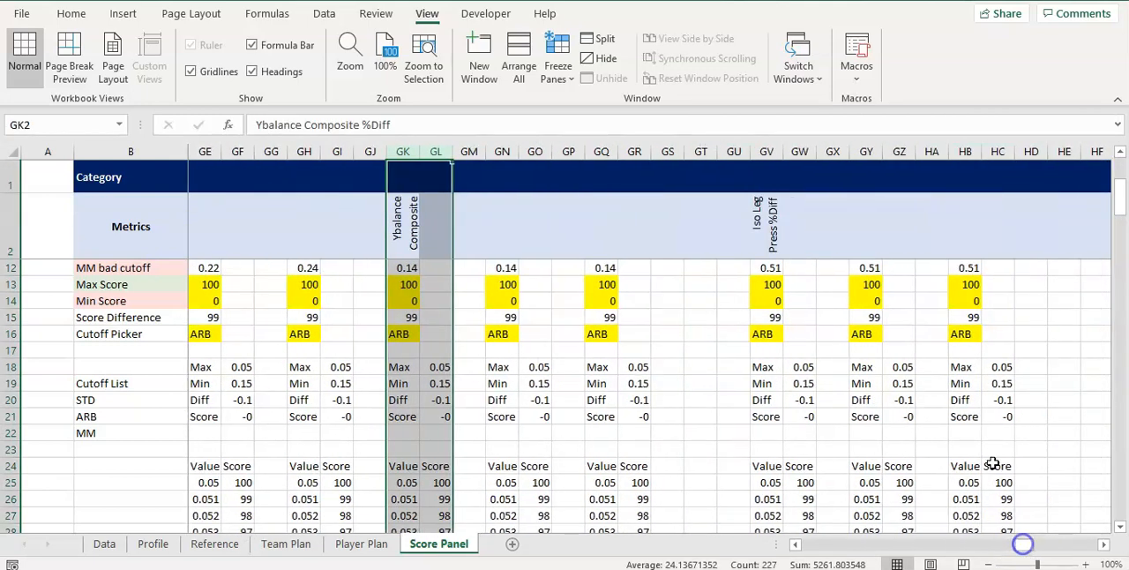
drag(702, 152, 727, 151)
right_click(727, 152)
click(798, 309)
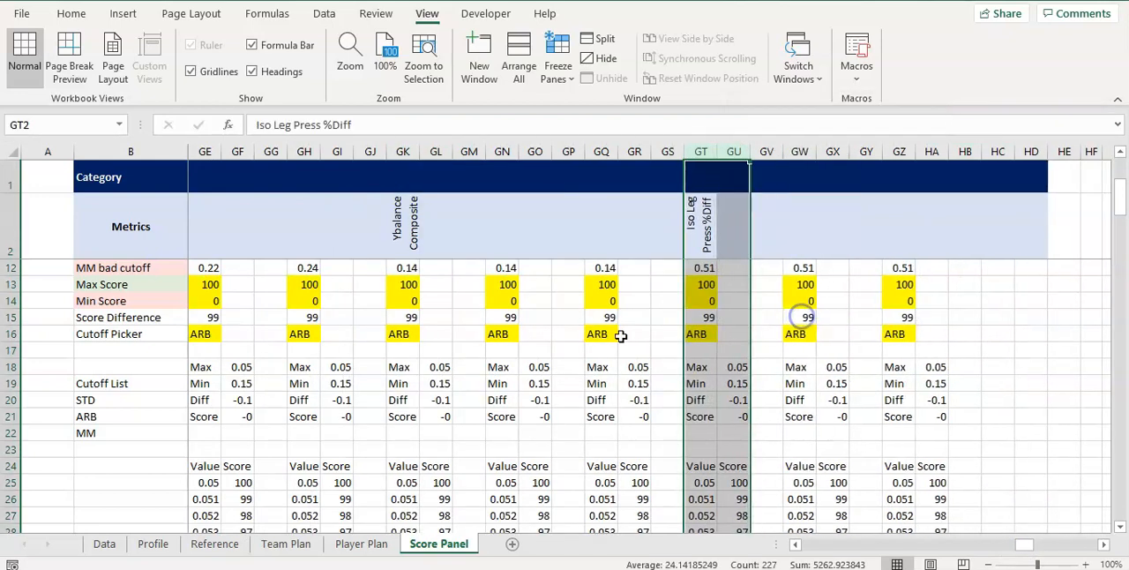
Delete the surplus blank columns HC:HD at the end of the Movement / Asymmetry category
click(997, 152)
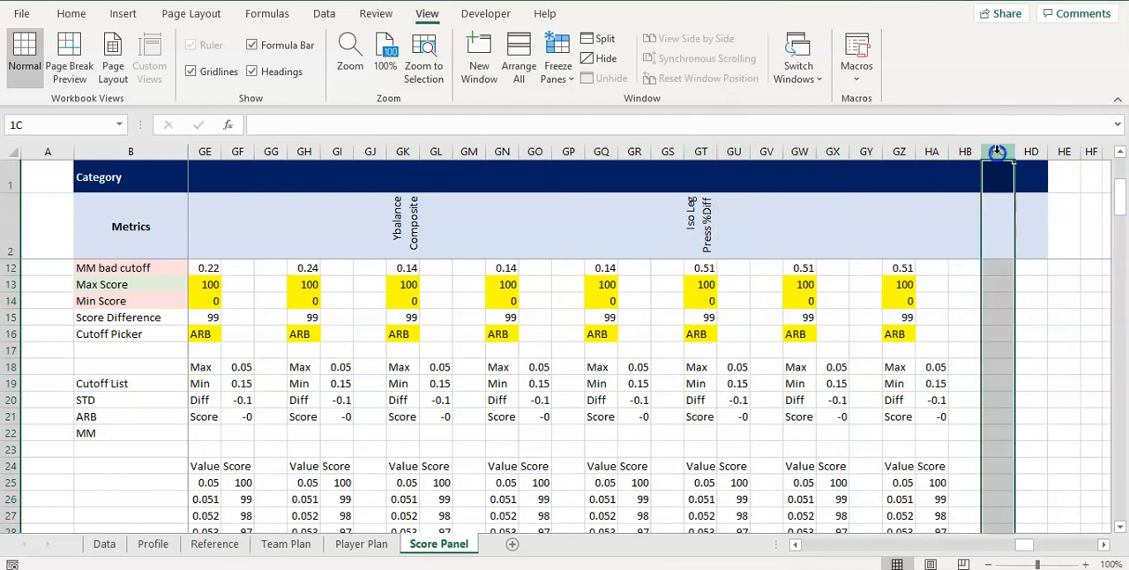
shift+click(1026, 152)
right_click(1026, 154)
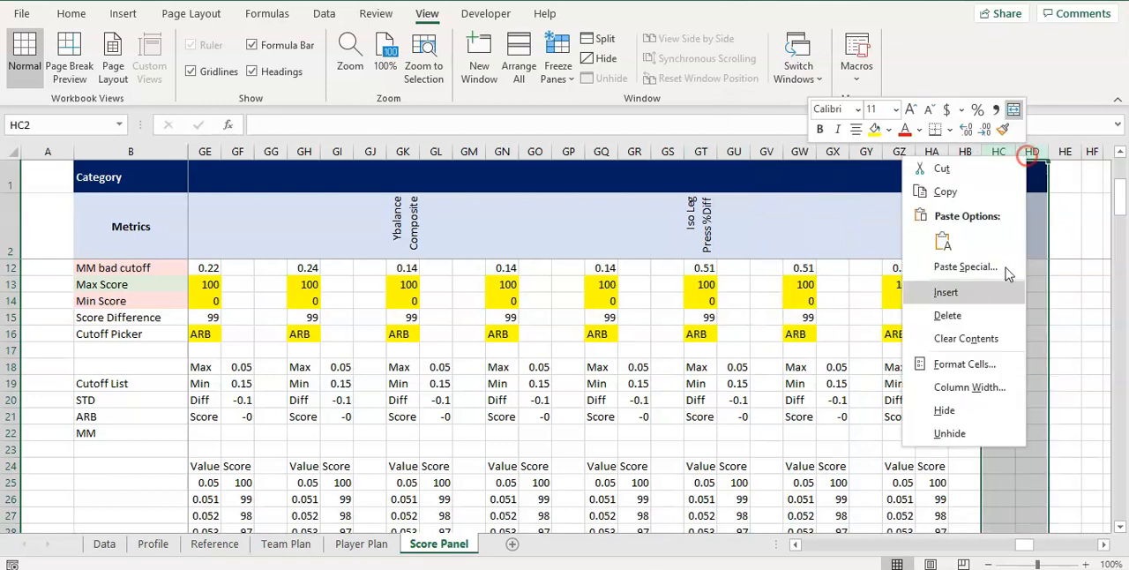
click(973, 309)
click(1023, 316)
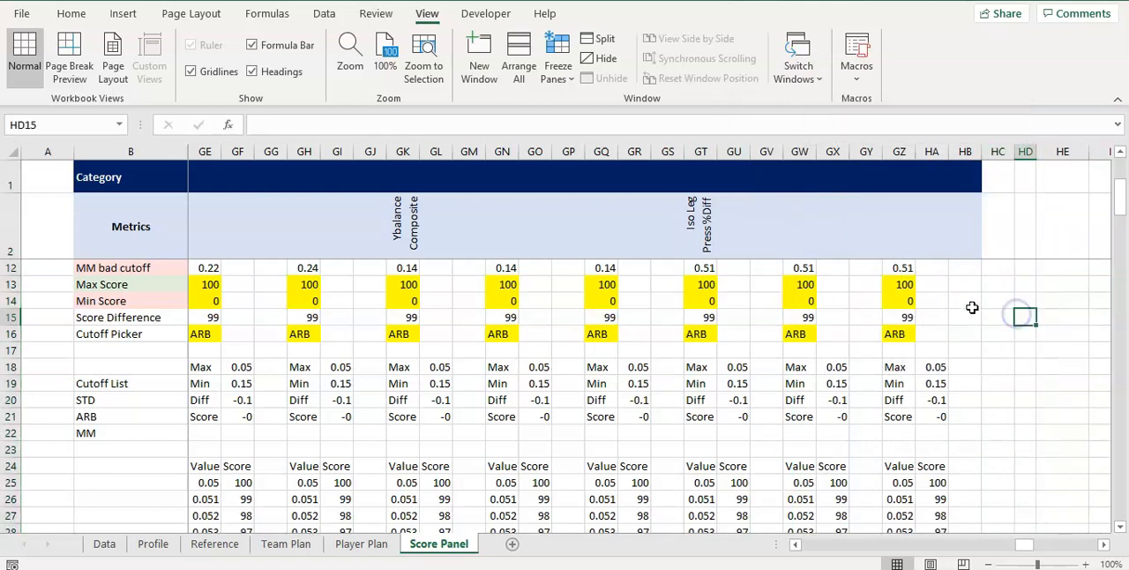
On the Data sheet, add a table column and move the Score Wingate Relative Peak Power column in front of it
drag(1032, 550, 802, 520)
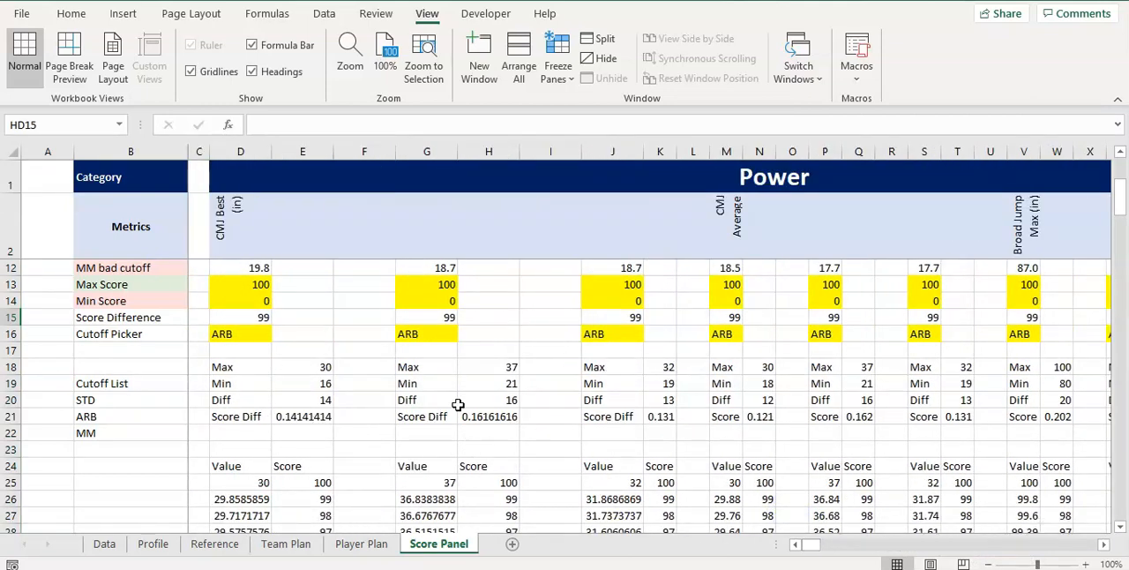
click(103, 544)
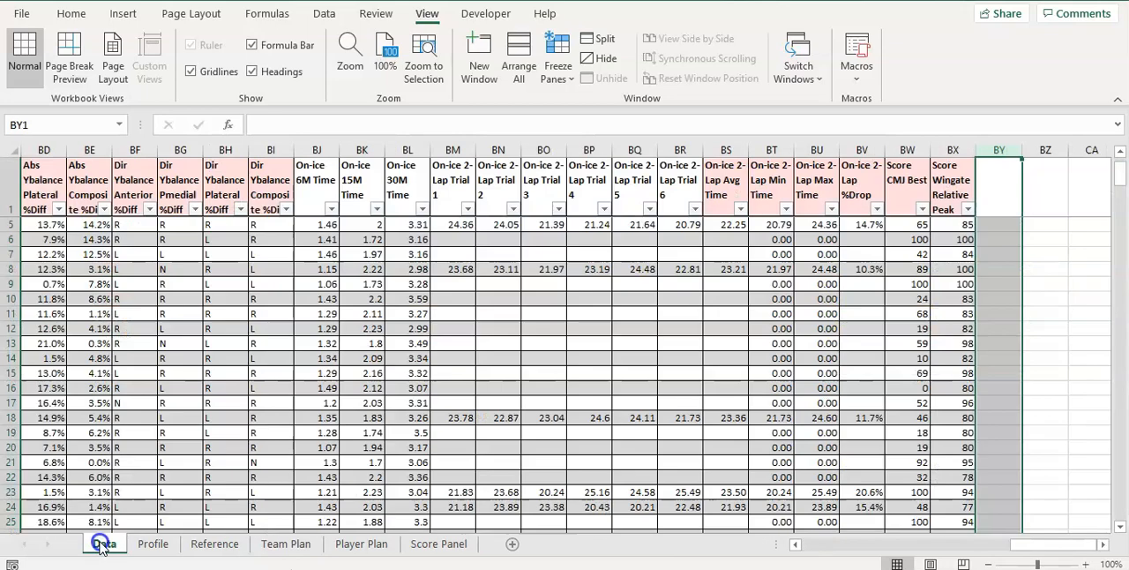
click(946, 215)
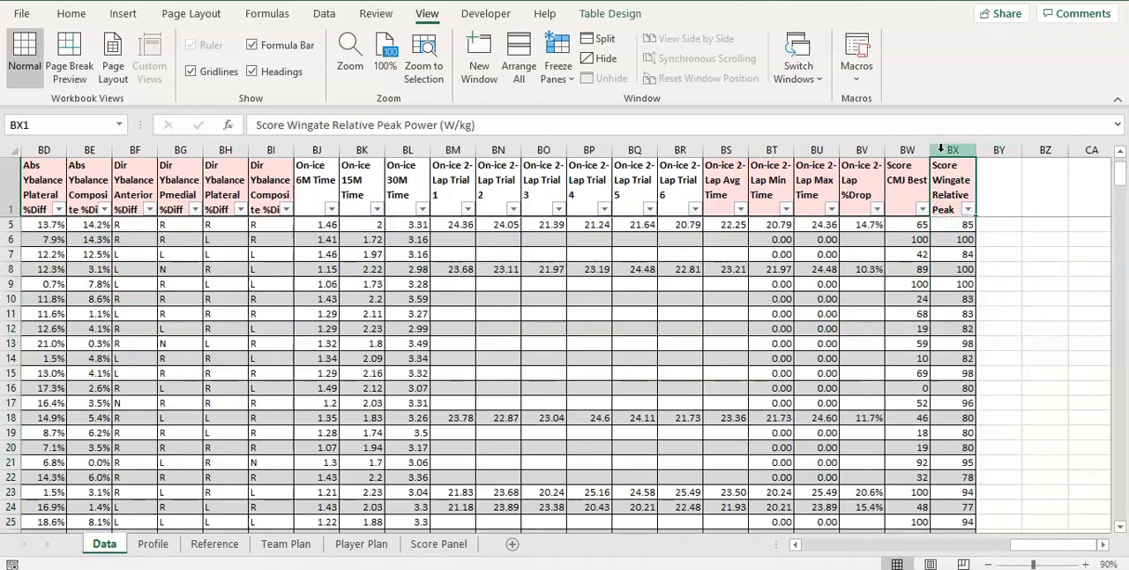
click(953, 150)
right_click(955, 151)
click(1000, 288)
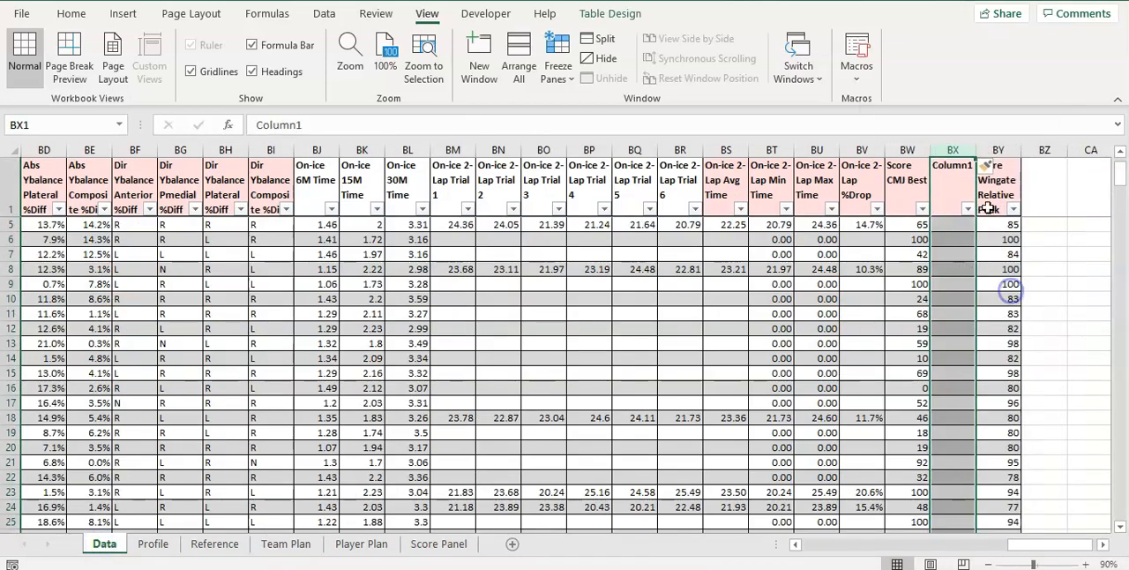
drag(992, 216, 948, 212)
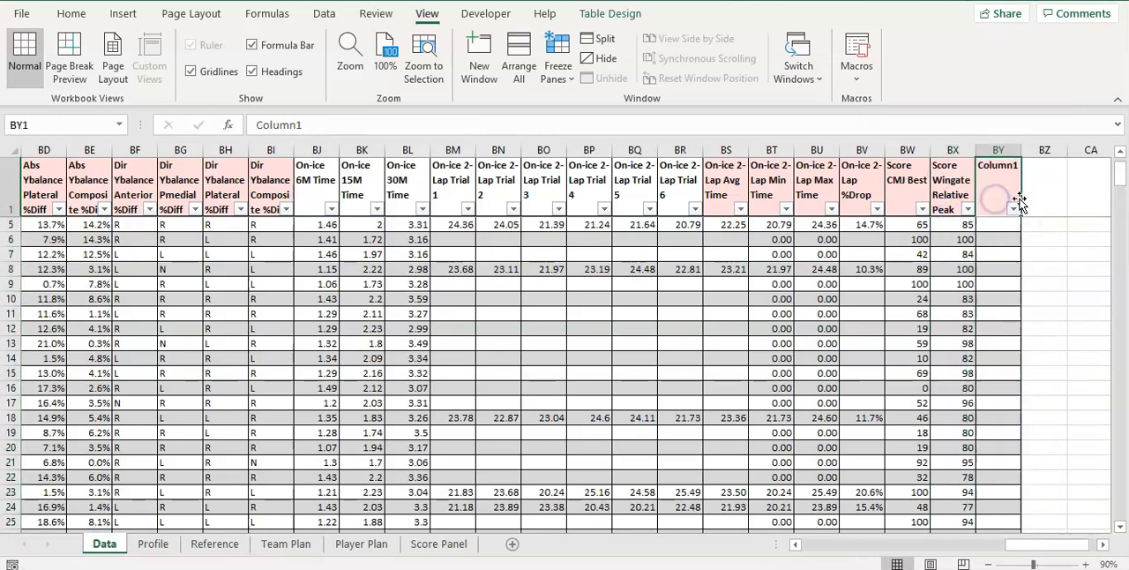
Head the new table column BY with Score 10m Sprint
text(s)
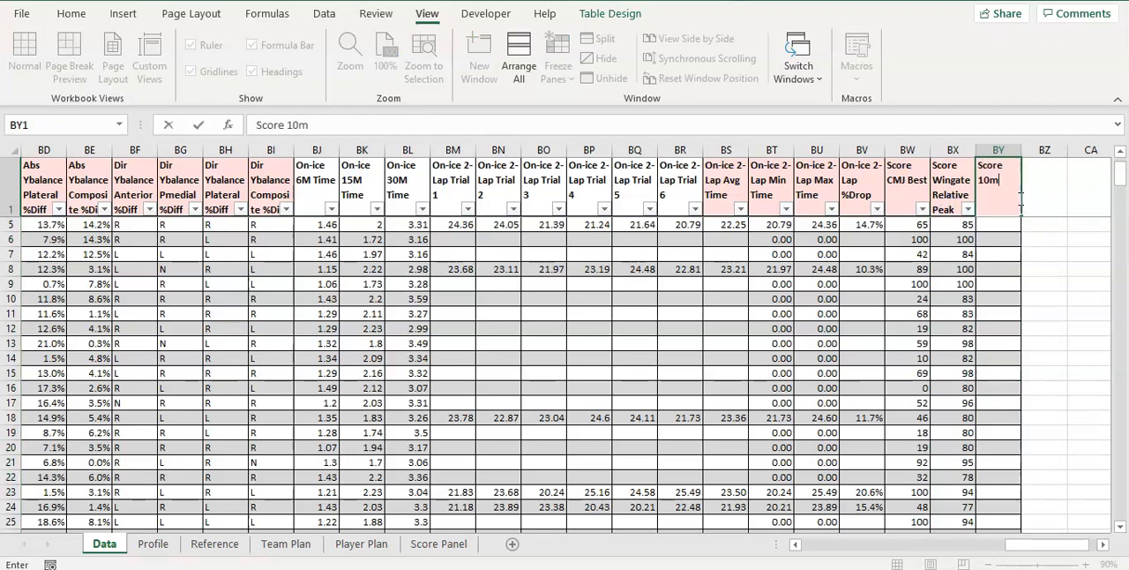
text(core 10m Sprint)
key(Return)
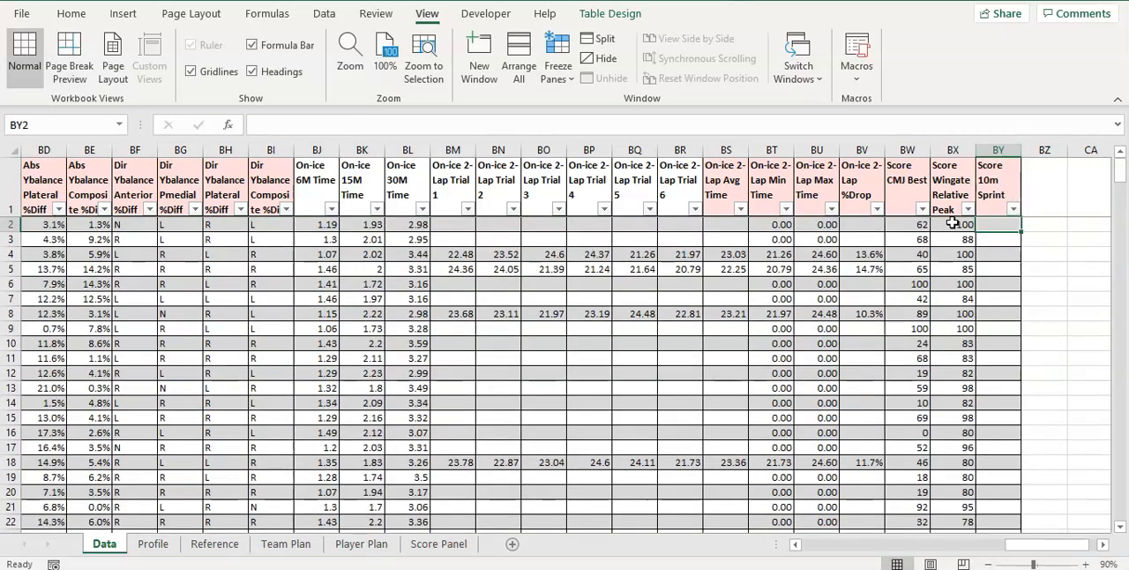
Copy the Score Wingate Relative Peak Power formula from BX2 into BY2 of the Score 10m Sprint column
click(959, 224)
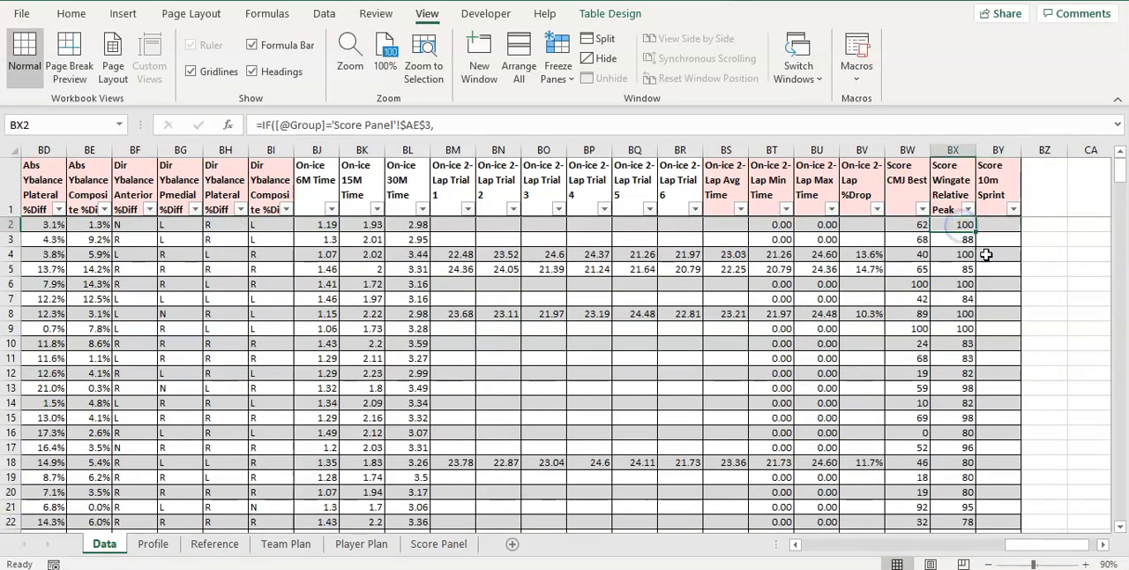
key(ctrl+c)
click(1008, 229)
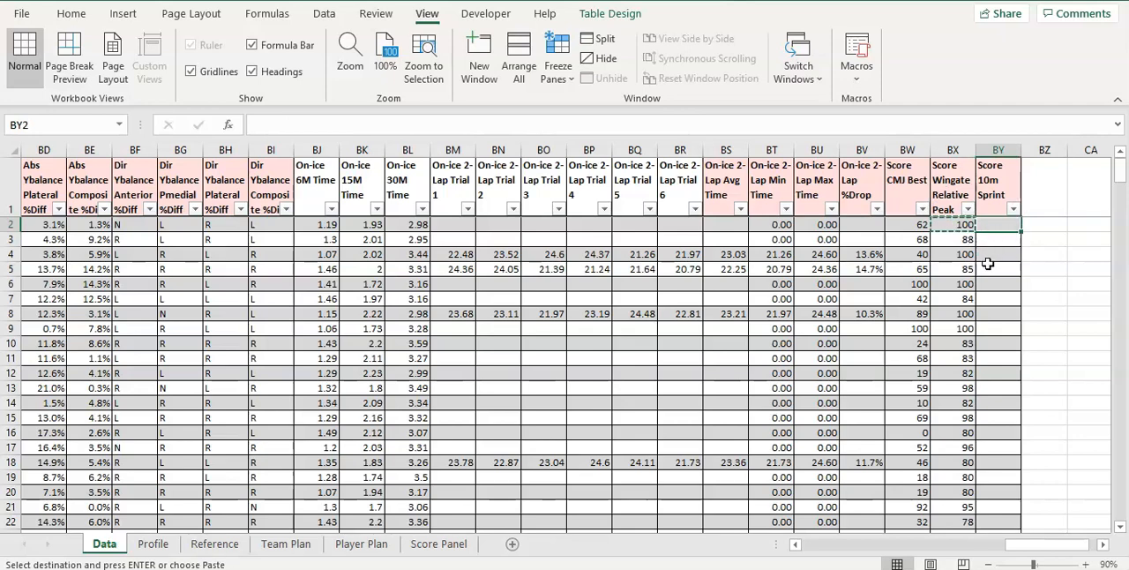
key(ctrl+v)
Reverse the first group's comparisons in the BY2 formula, using < for $AF$18 and > for $AF$19
drag(831, 139, 820, 241)
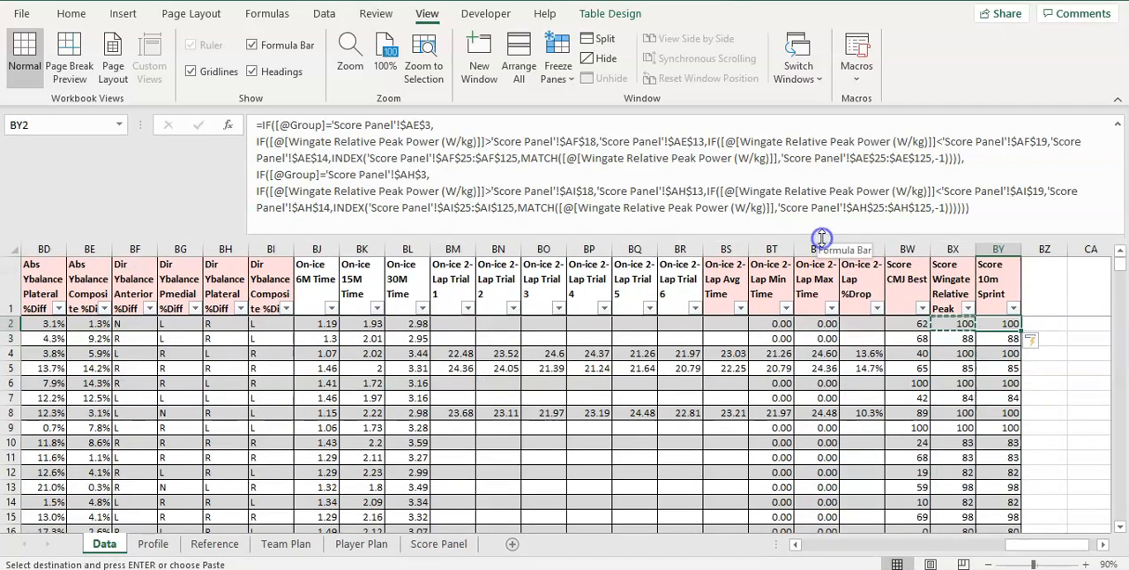
click(490, 141)
text(<)
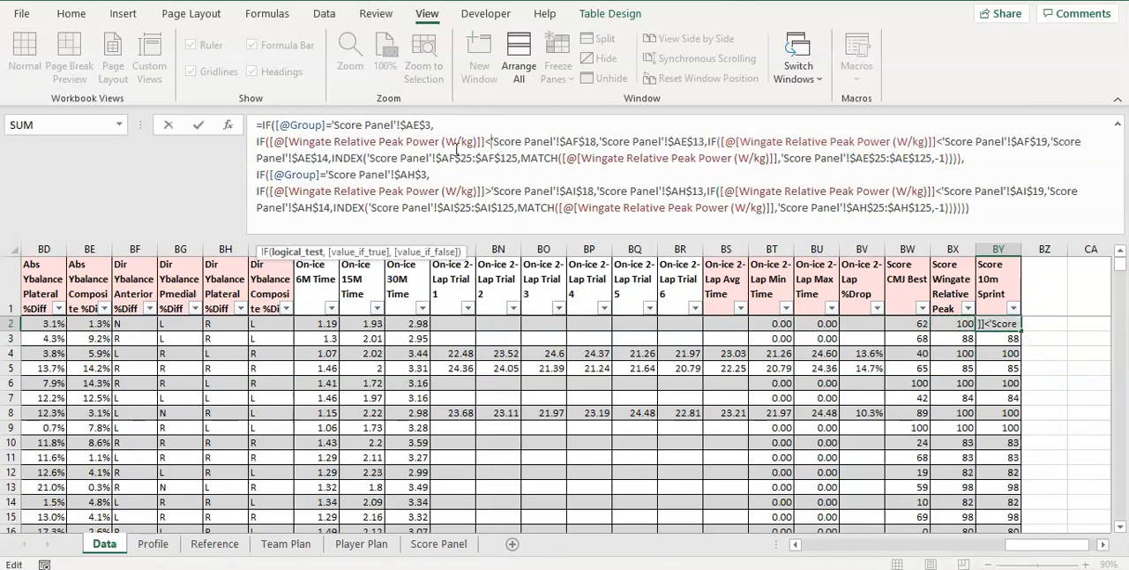
drag(945, 141, 937, 141)
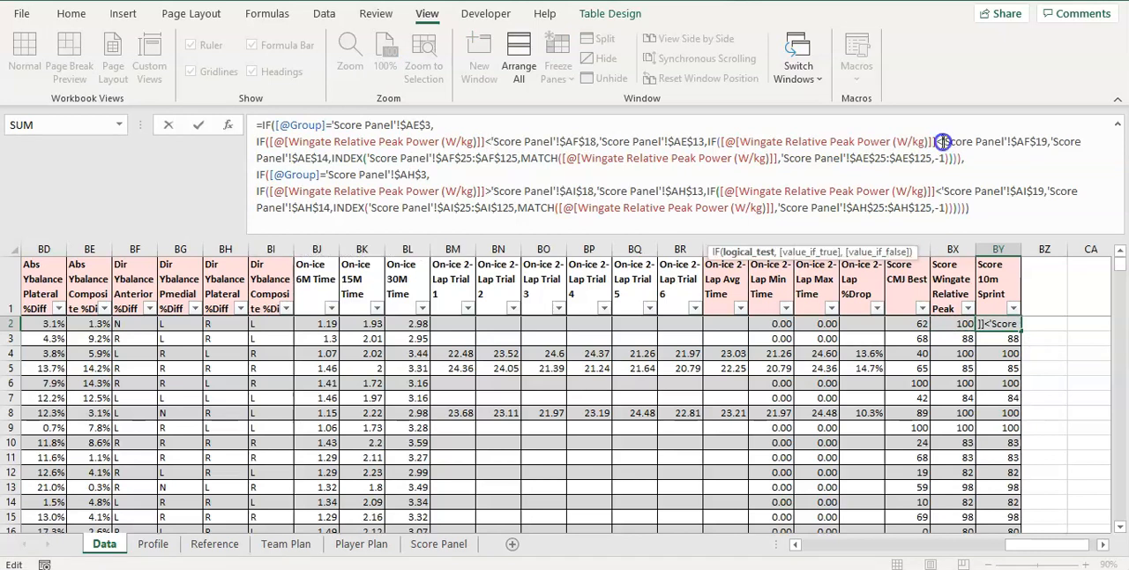
text(>)
Reverse the second group's comparisons in the BY2 formula, using < for $AI$18 and > for $AI$19, and apply the formula
click(493, 191)
key(BackSpace)
key(BackSpace)
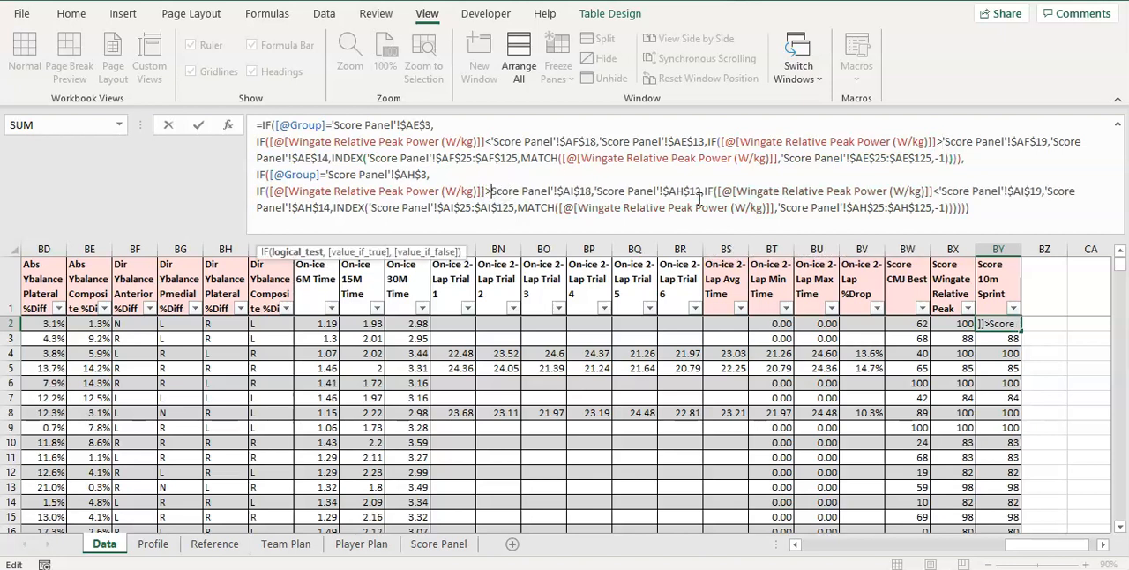
text(<')
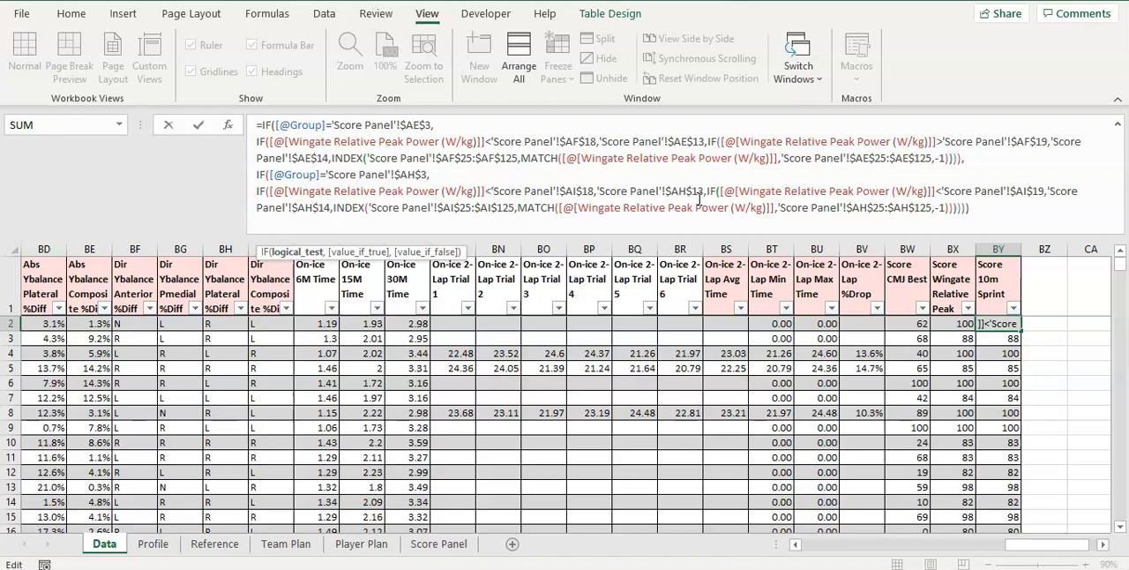
click(945, 192)
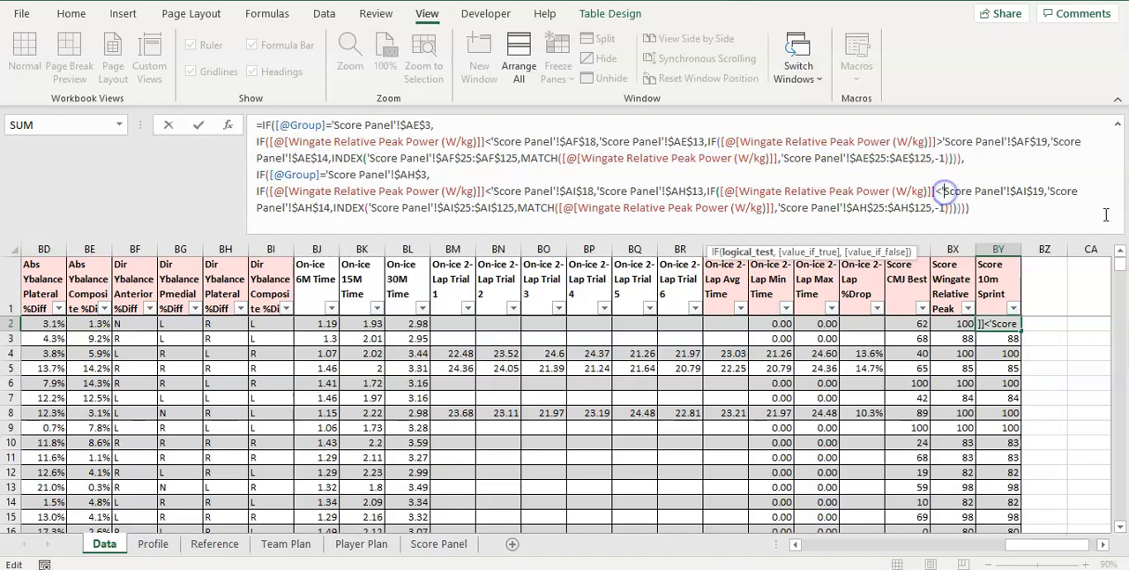
key(BackSpace)
key(BackSpace)
text(?)
key(BackSpace)
text(>')
key(Return)
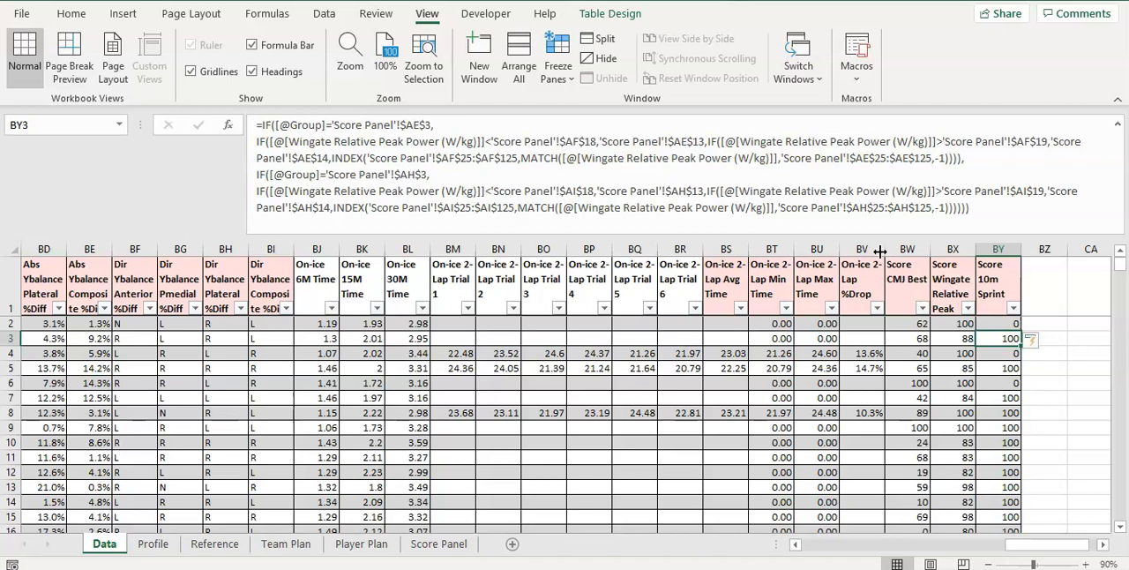
Rename the Score Panel sheet as ScorePanel
click(637, 141)
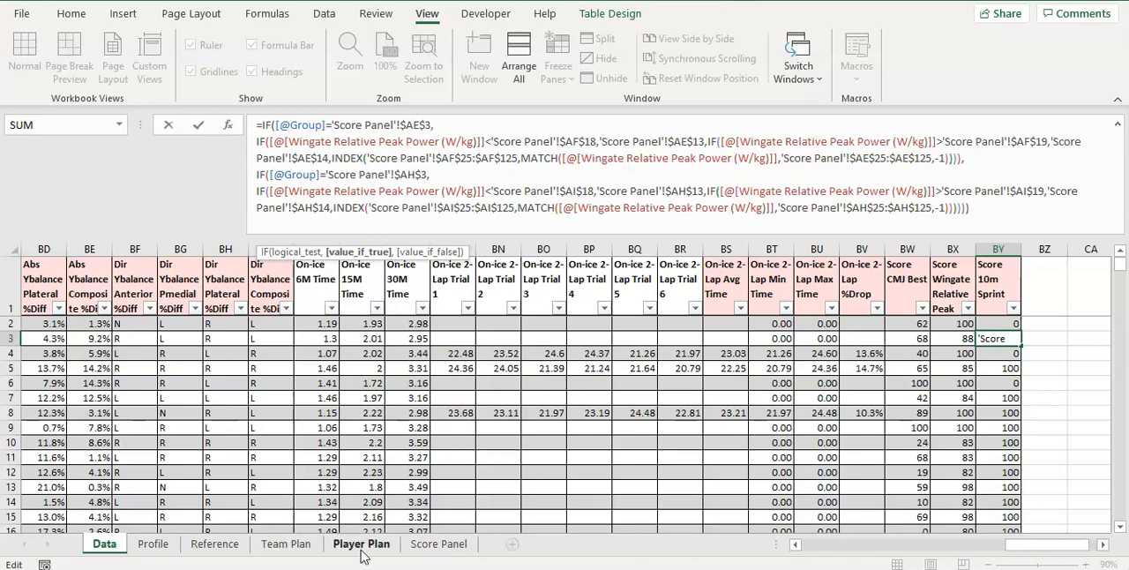
key(Return)
click(446, 546)
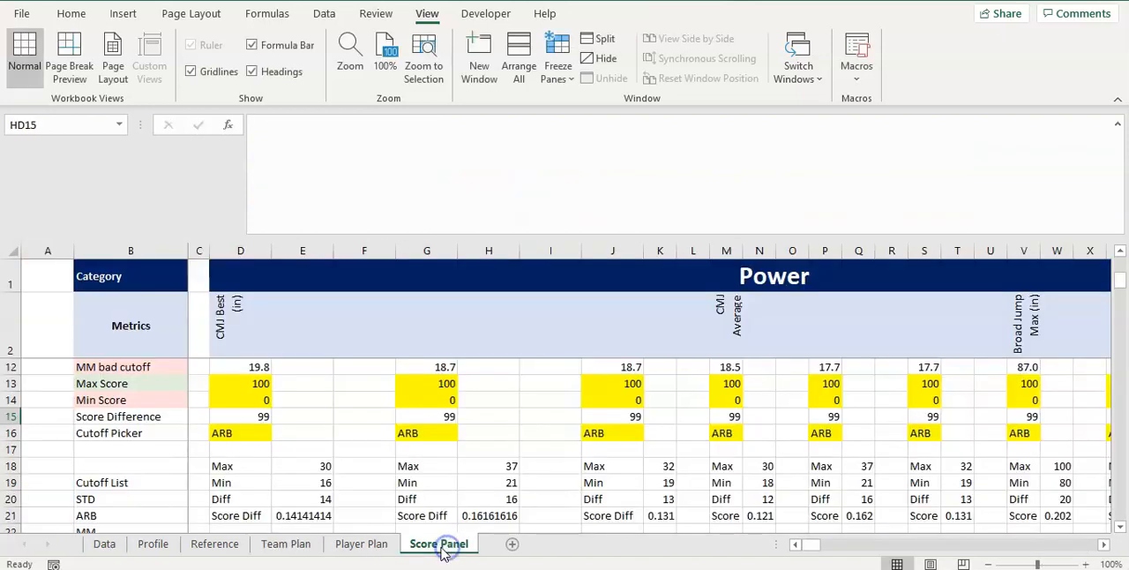
text(ScoreP)
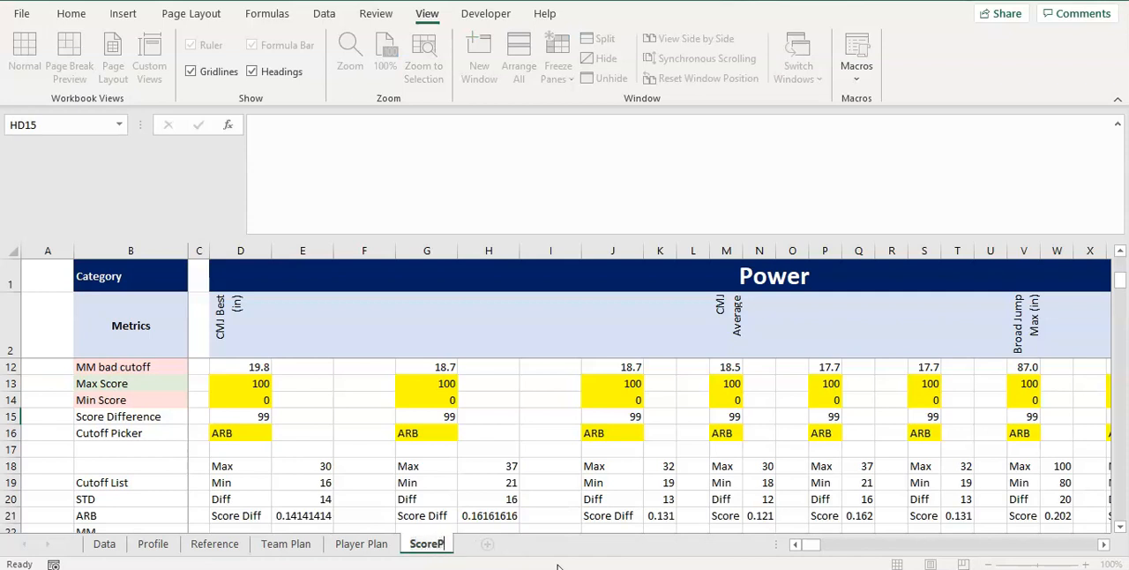
text(anel)
key(Return)
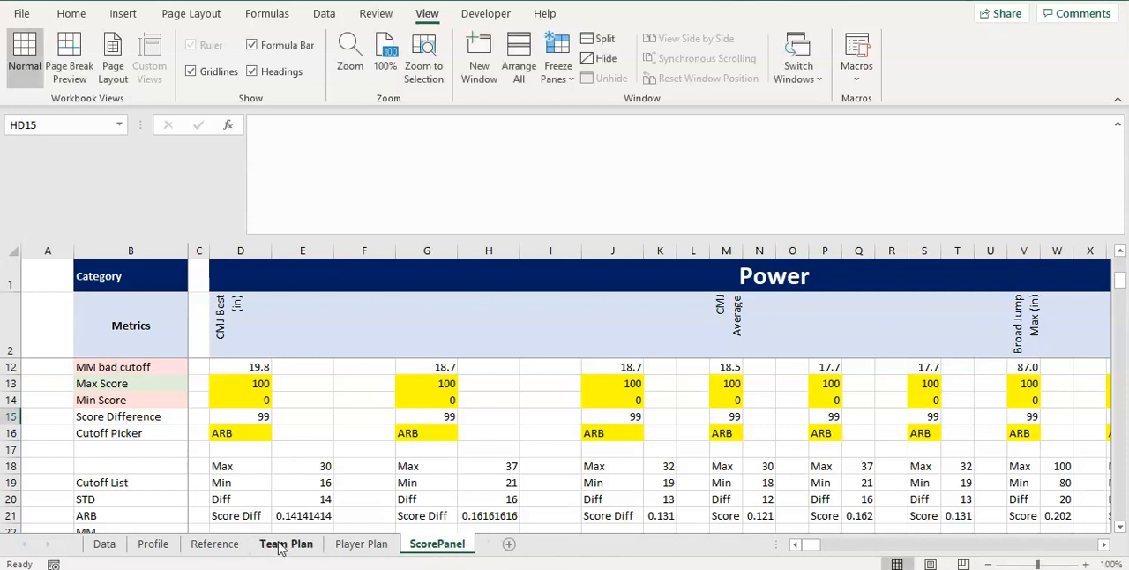
Compare the Score 10m Sprint formula in BY3 with the Score Wingate Relative Peak Power formula in BX2 on the Data sheet
click(104, 554)
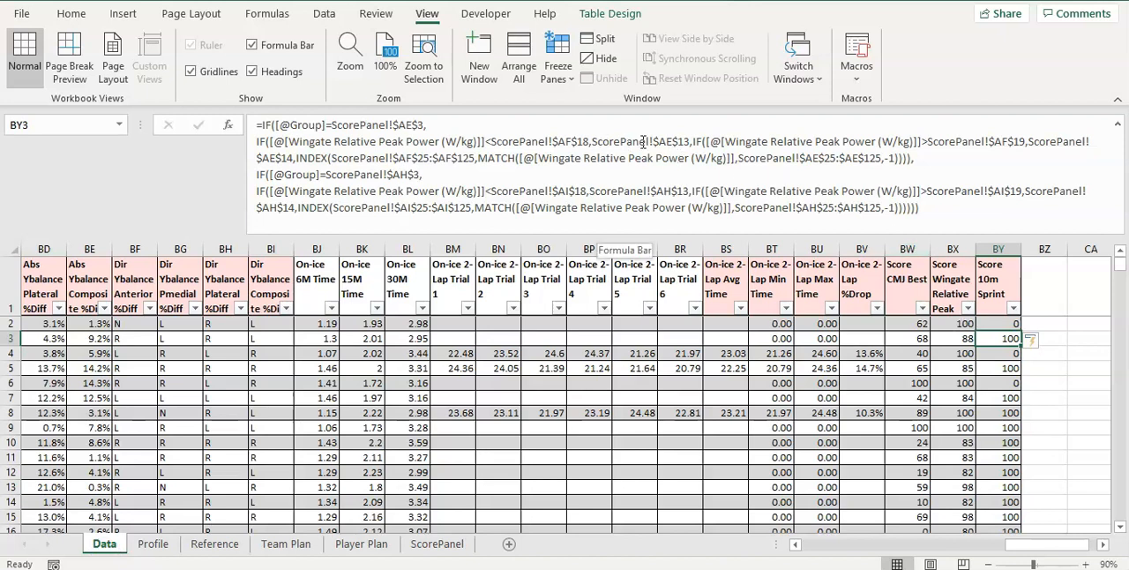
click(695, 157)
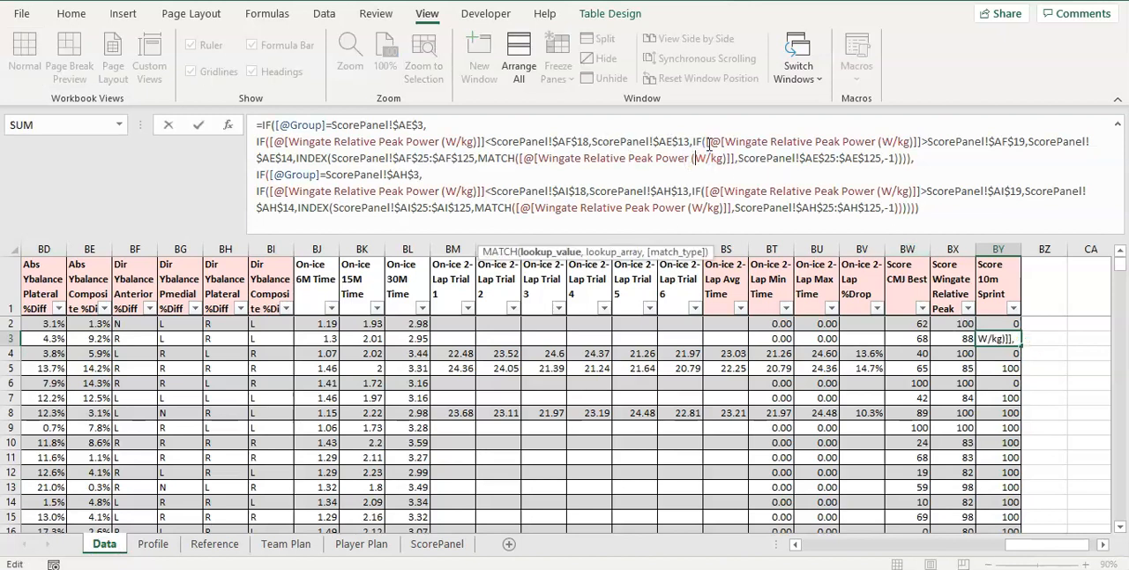
click(607, 182)
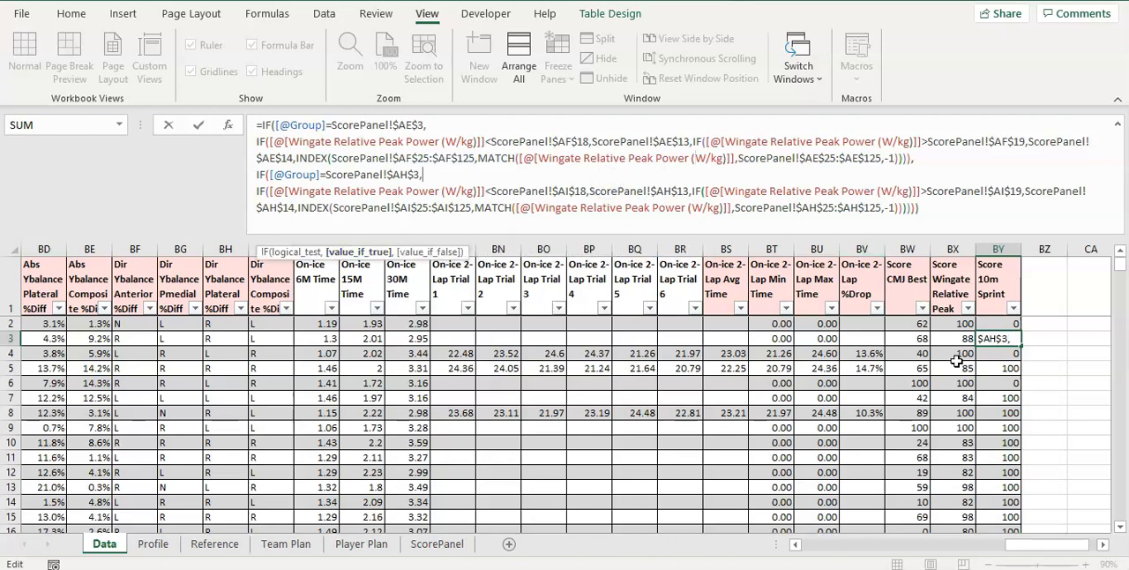
key(Escape)
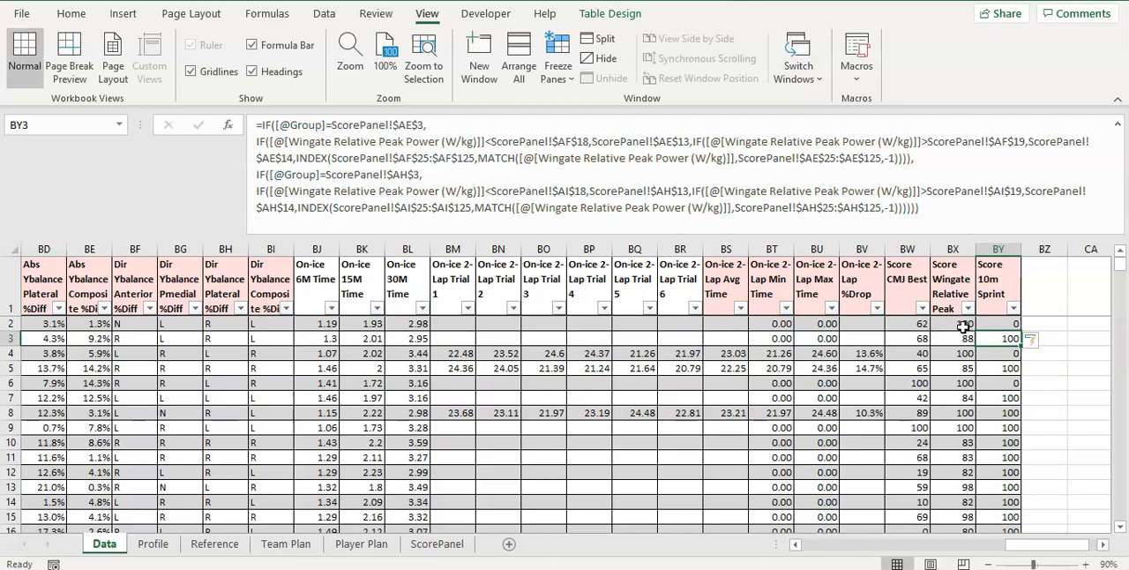
click(957, 324)
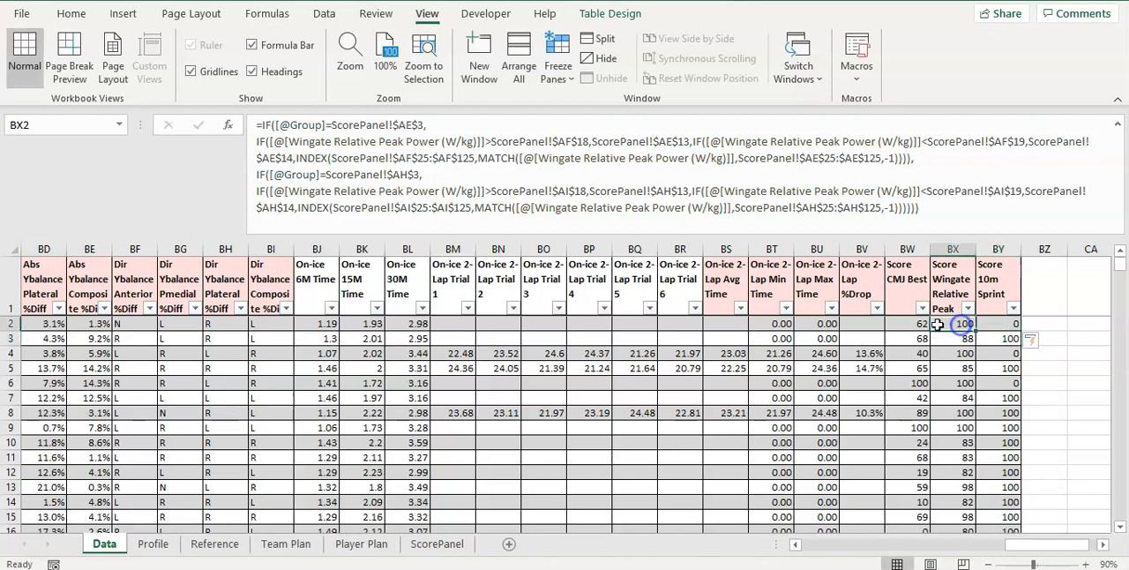
click(482, 143)
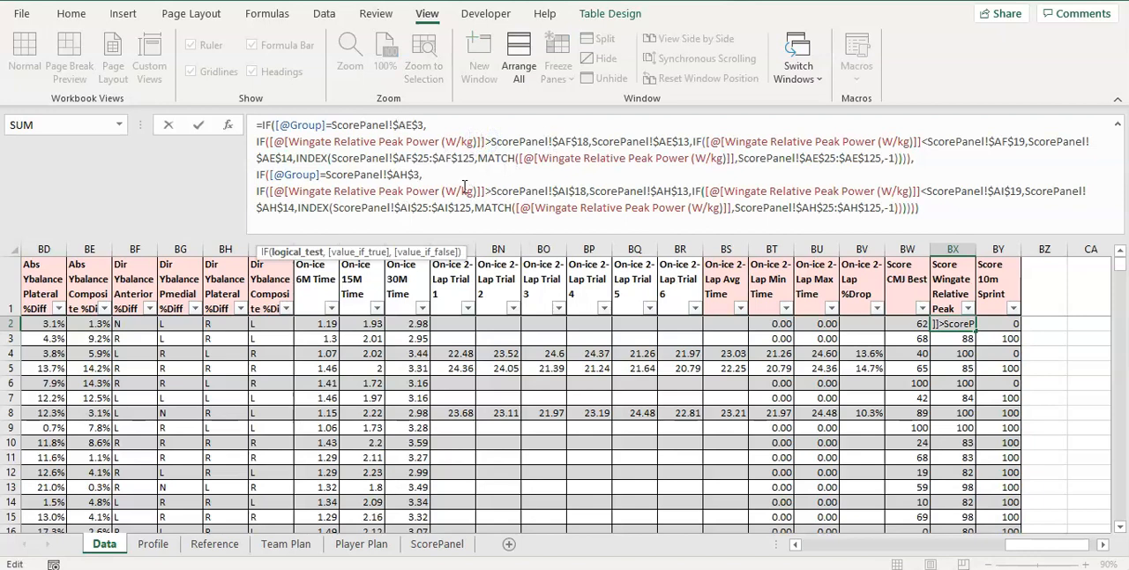
key(Escape)
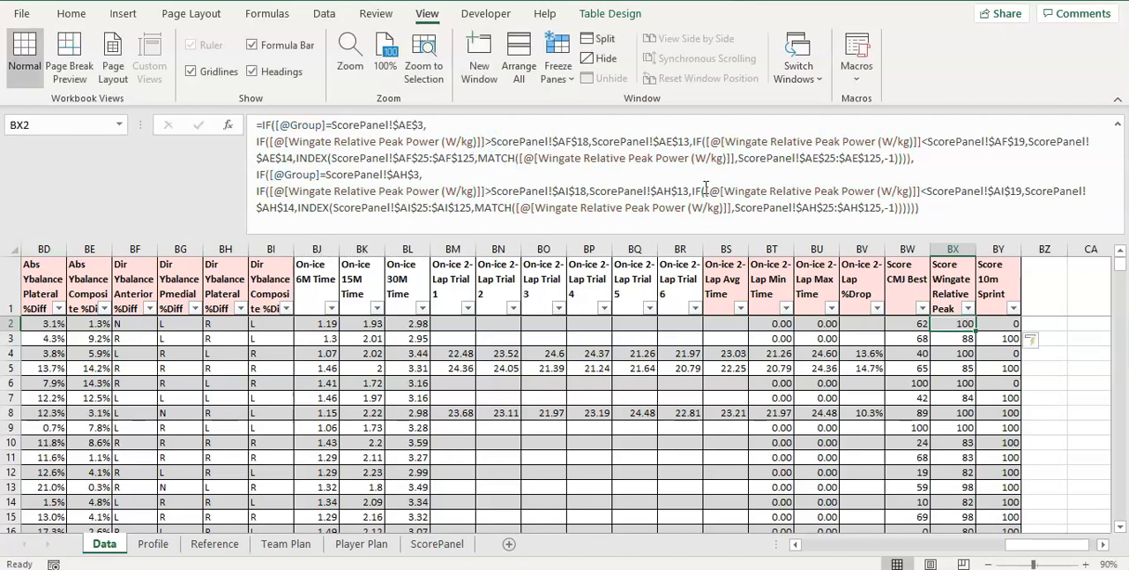
Examine the Wingate Relative Peak Power cutoffs on the ScorePanel sheet, checking the Max cells from AE18 to AI18
click(428, 547)
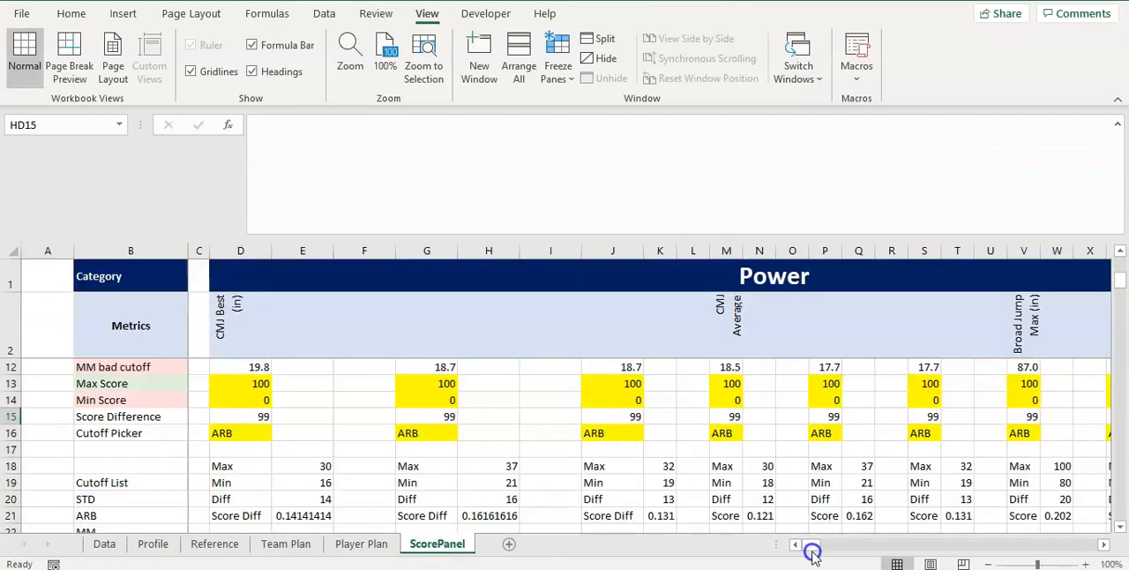
click(1103, 544)
click(1105, 544)
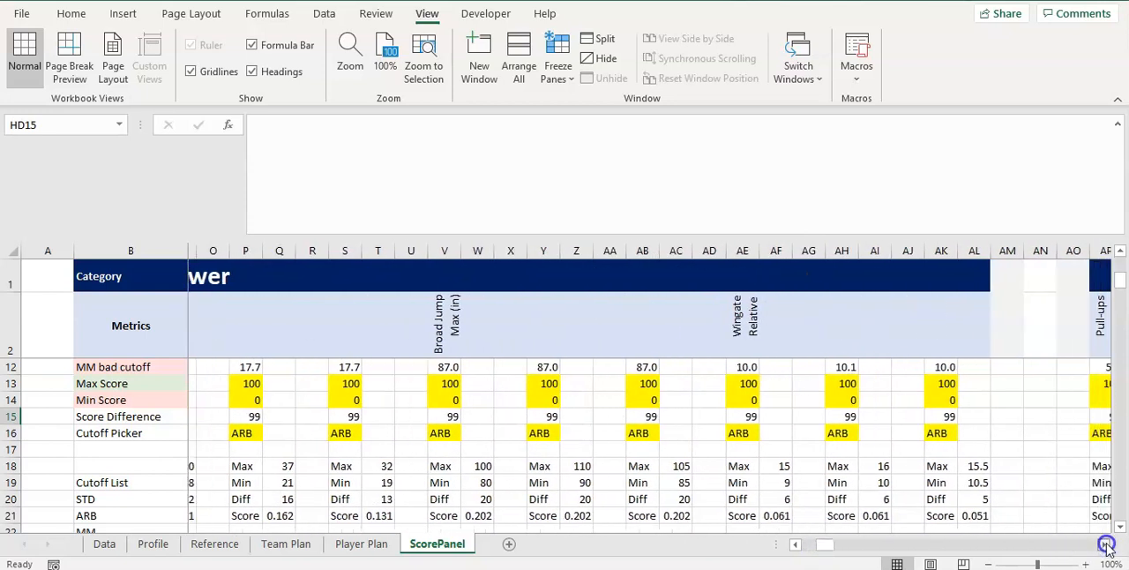
click(734, 325)
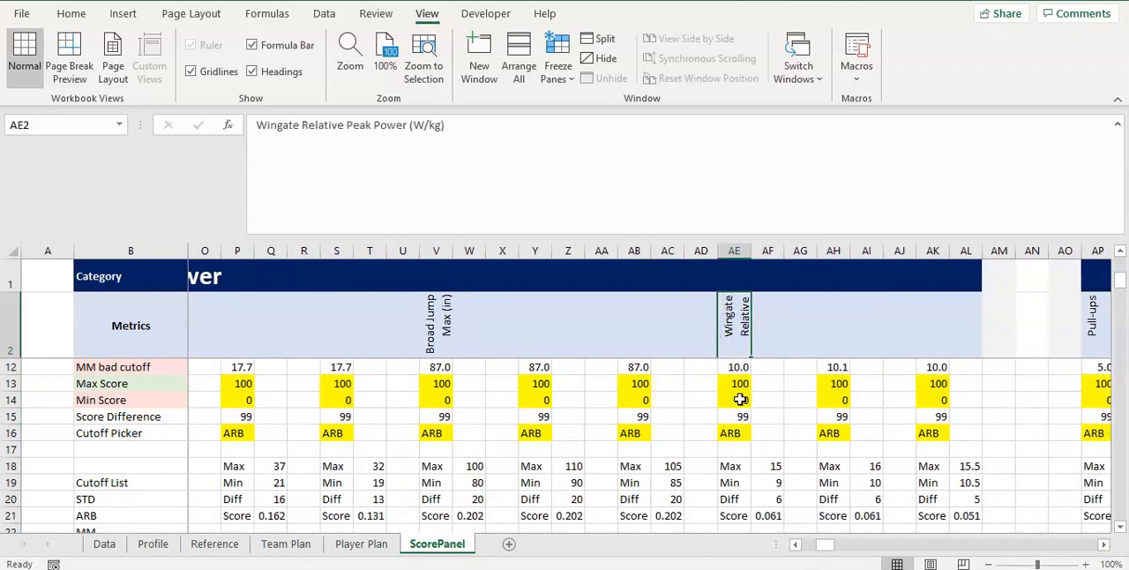
click(731, 465)
click(771, 470)
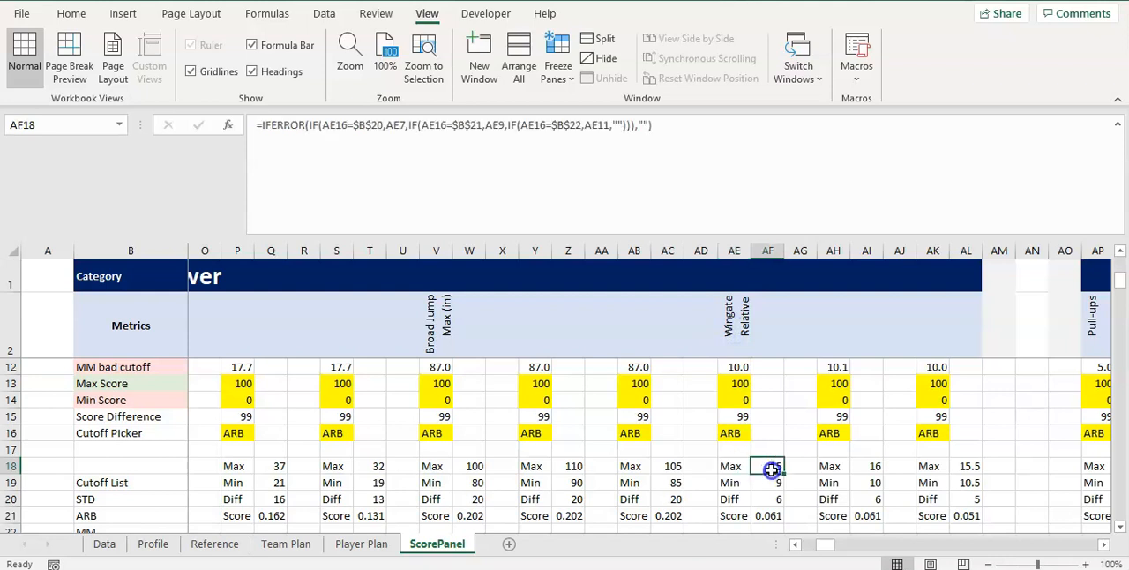
click(830, 467)
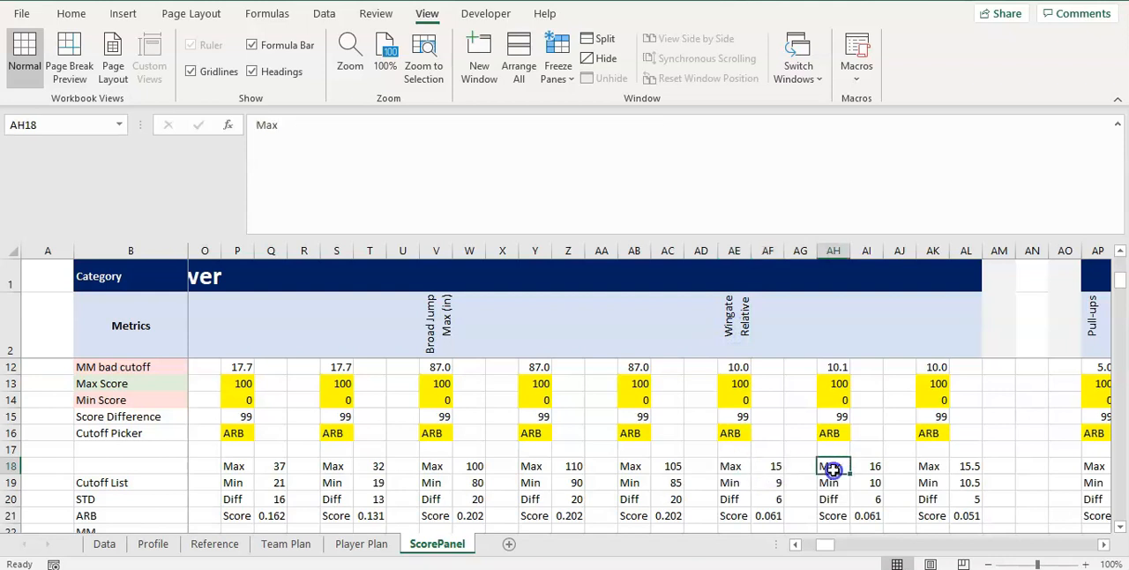
click(865, 465)
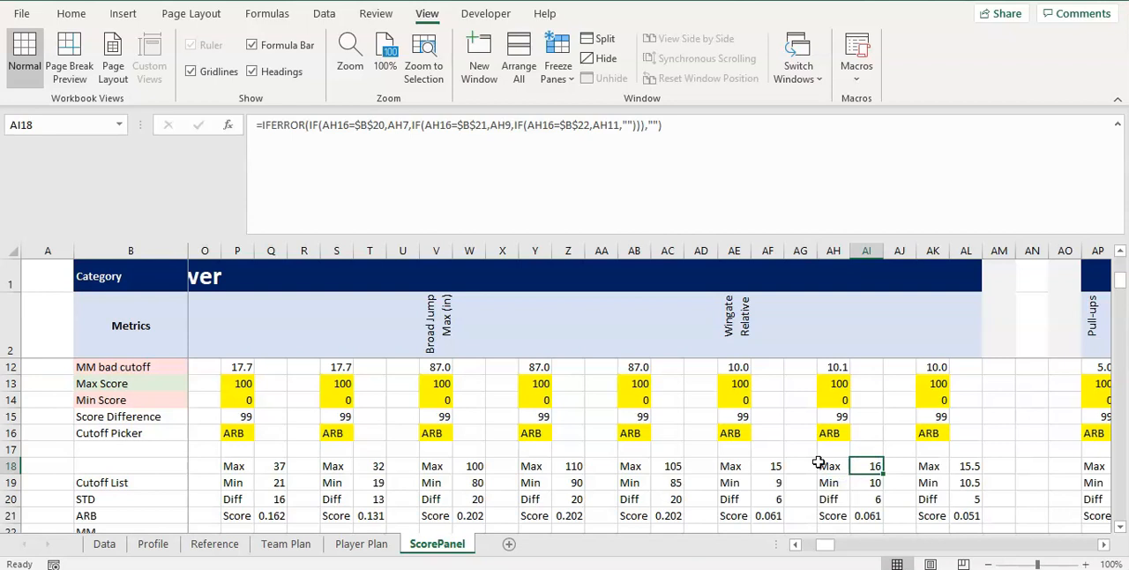
drag(737, 468, 860, 465)
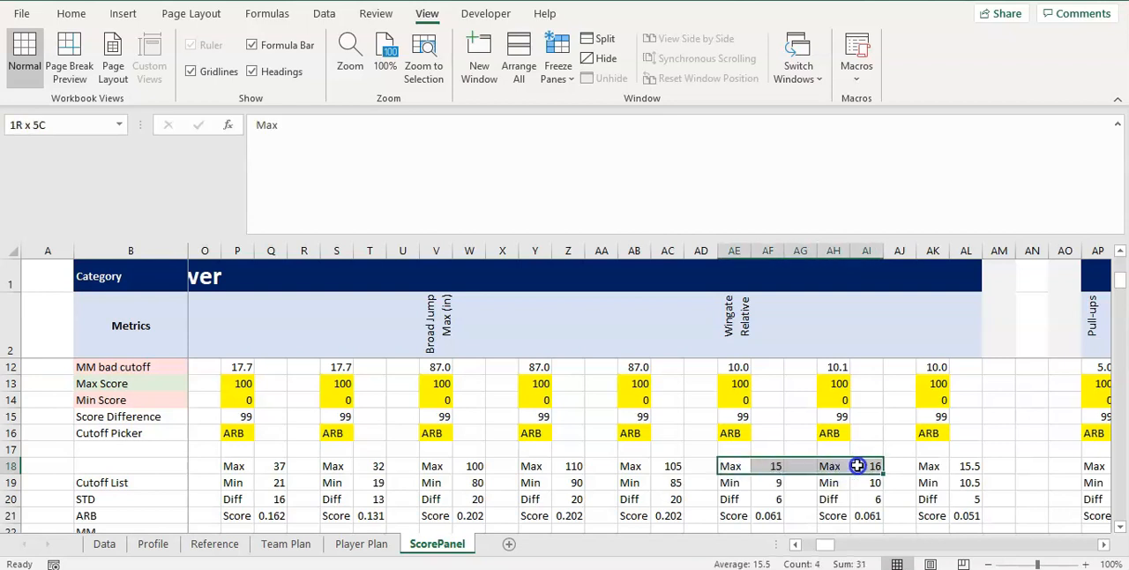
Look up the 10M Sprint columns on ScorePanel and list their letters BS, BT, BV and BW in BZ4:BZ7 of the Data sheet
drag(827, 544, 859, 541)
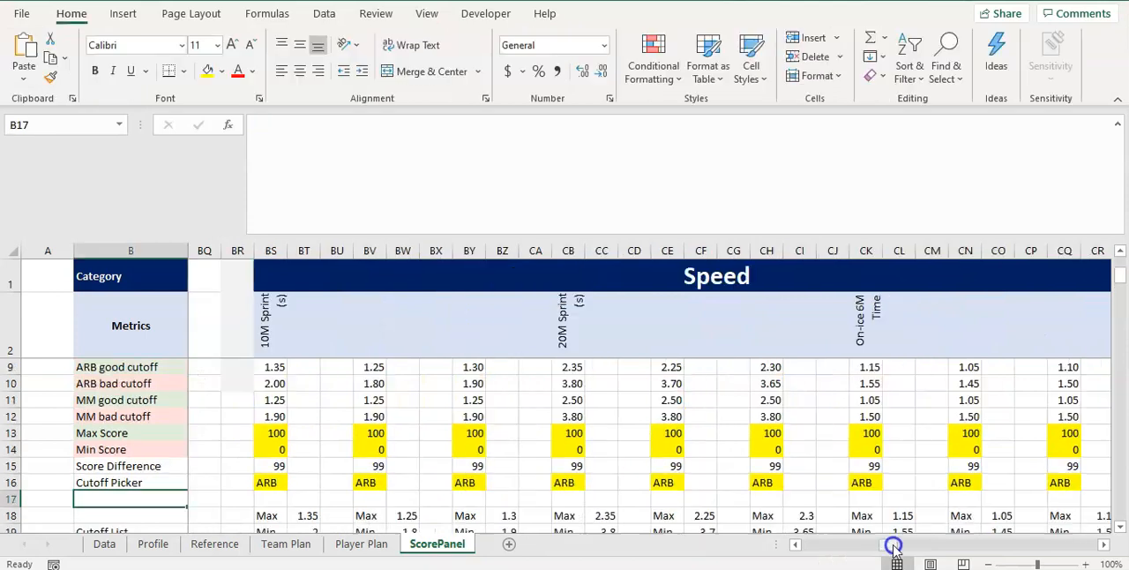
drag(891, 541, 895, 547)
click(270, 250)
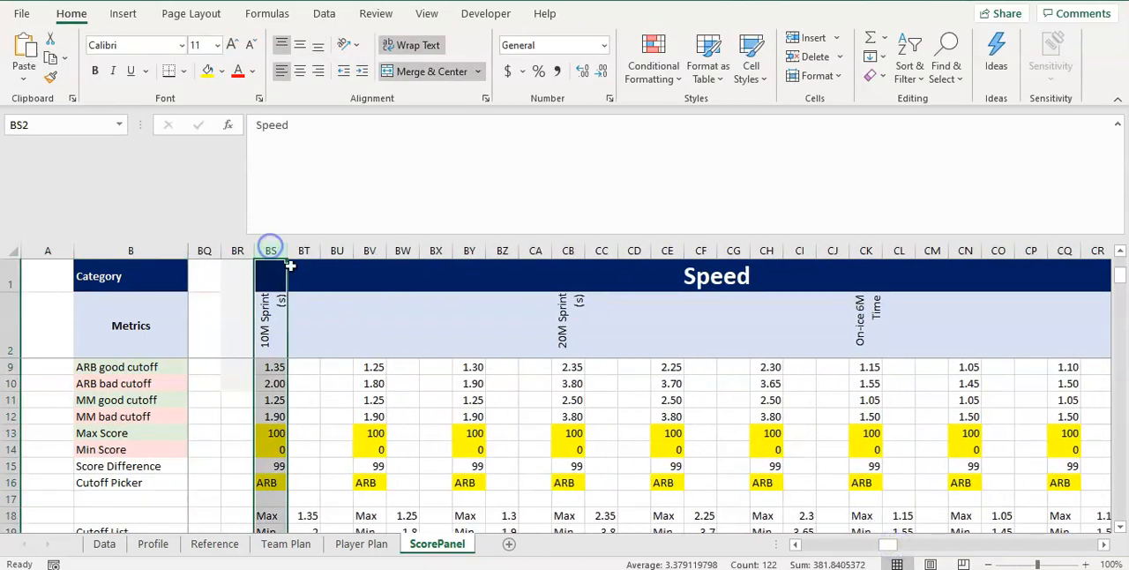
drag(304, 250, 403, 249)
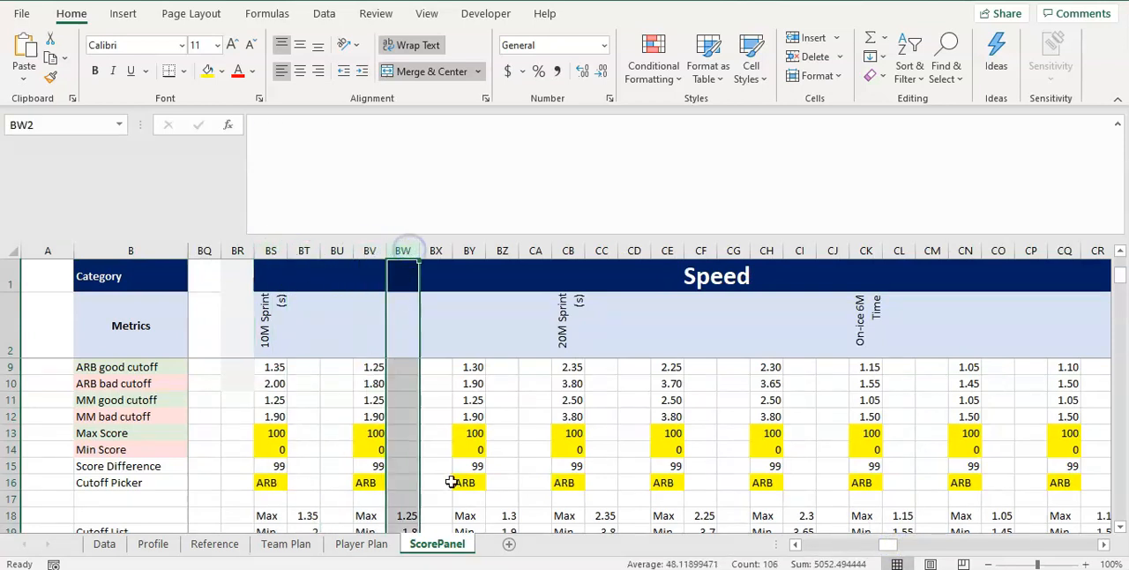
click(104, 543)
click(942, 357)
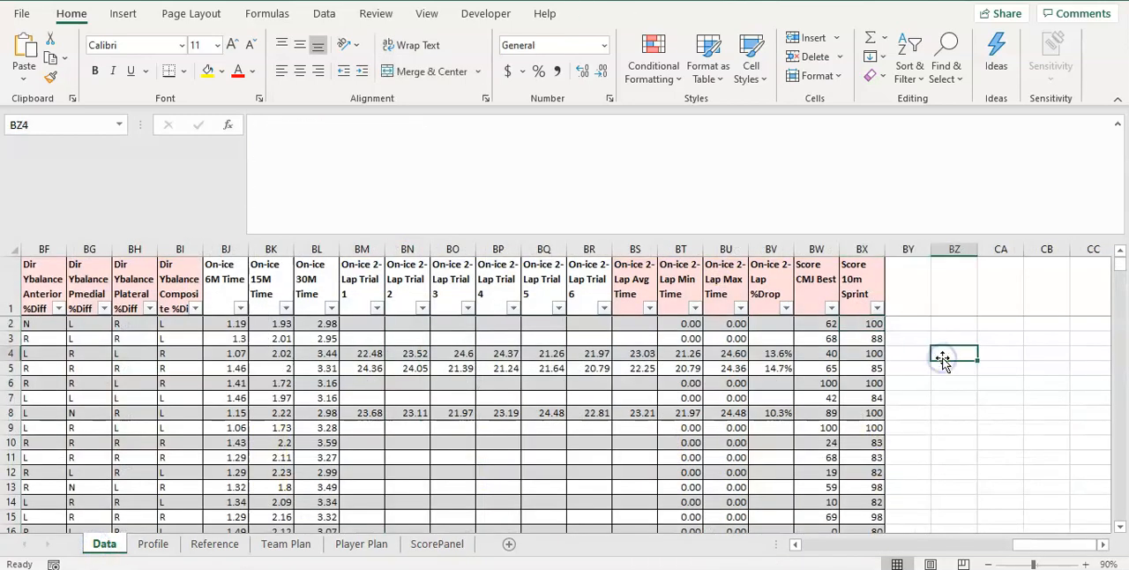
text(BS)
key(Return)
text(BS)
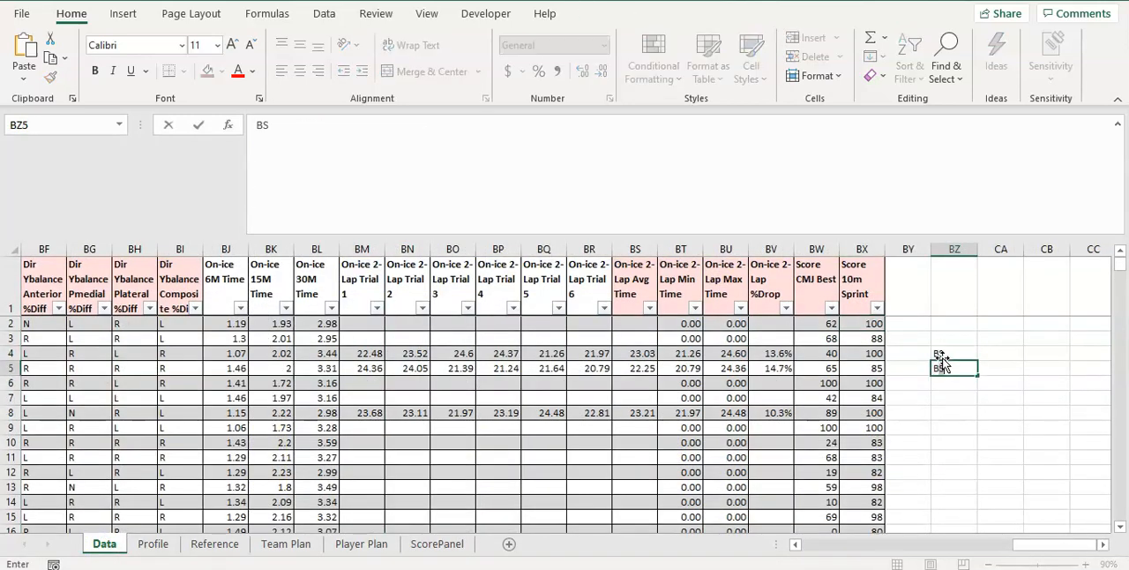
key(Return)
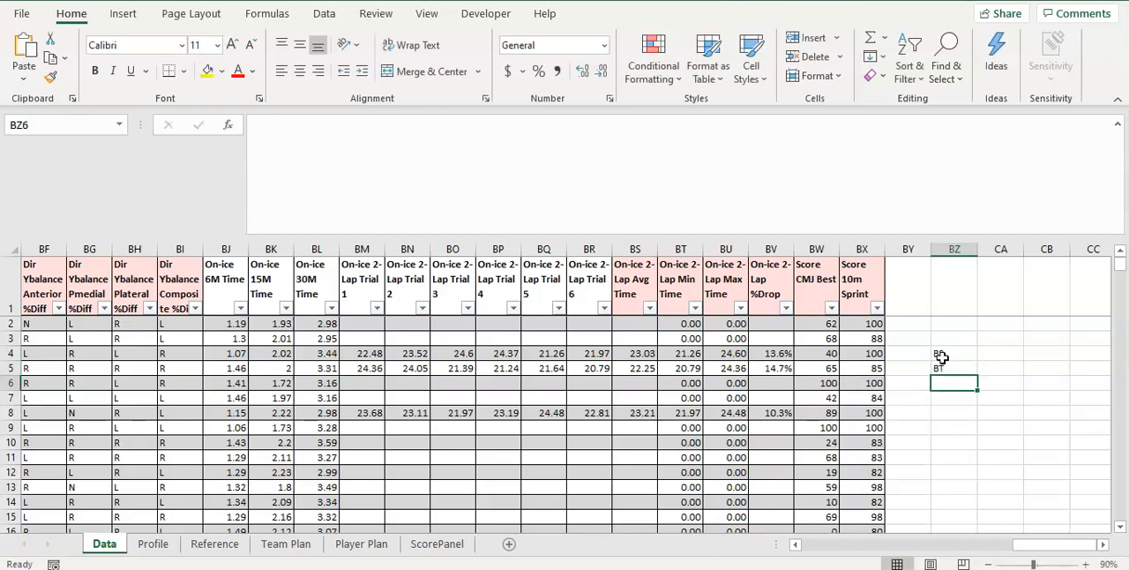
text(V)
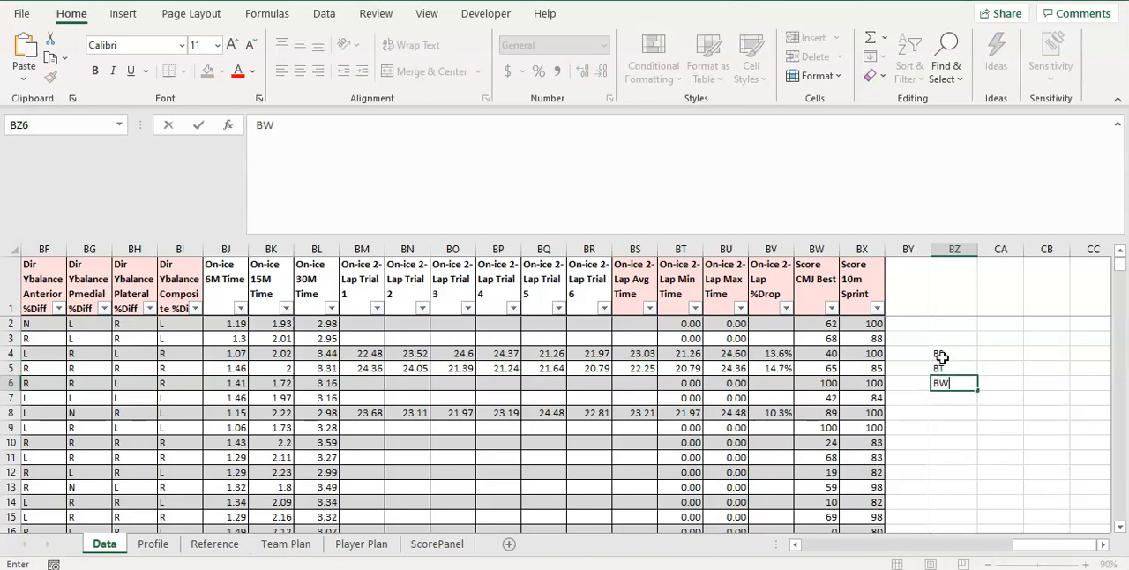
text(V)
key(Return)
text(BW)
key(Return)
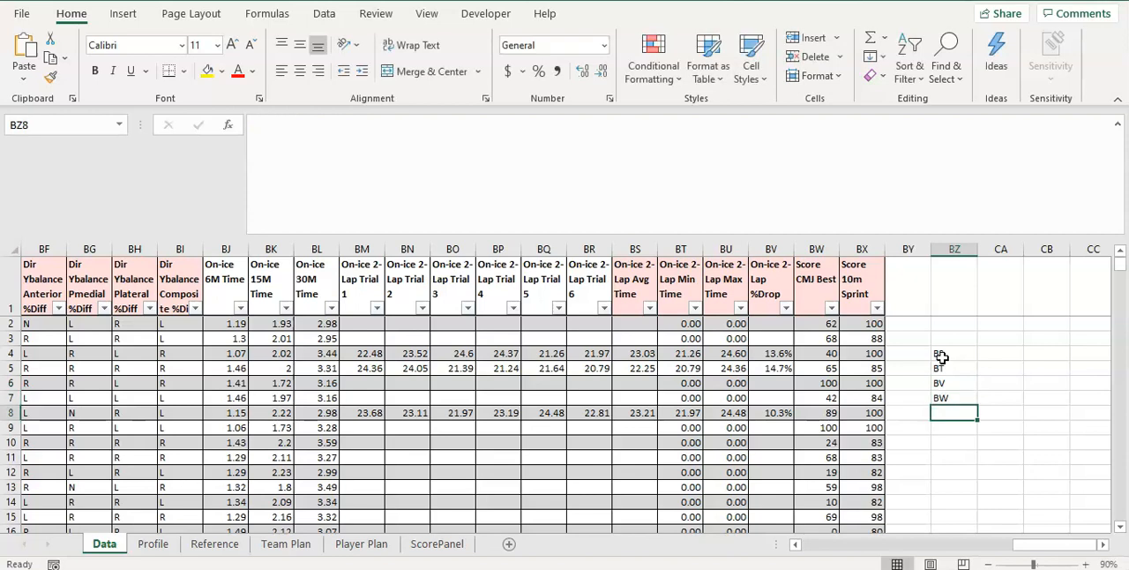
Replace all occurrences of Wingate Relative Peak Power (W/kg) with 10M Sprint (s) in the Score 10m Sprint column's formulas
click(860, 326)
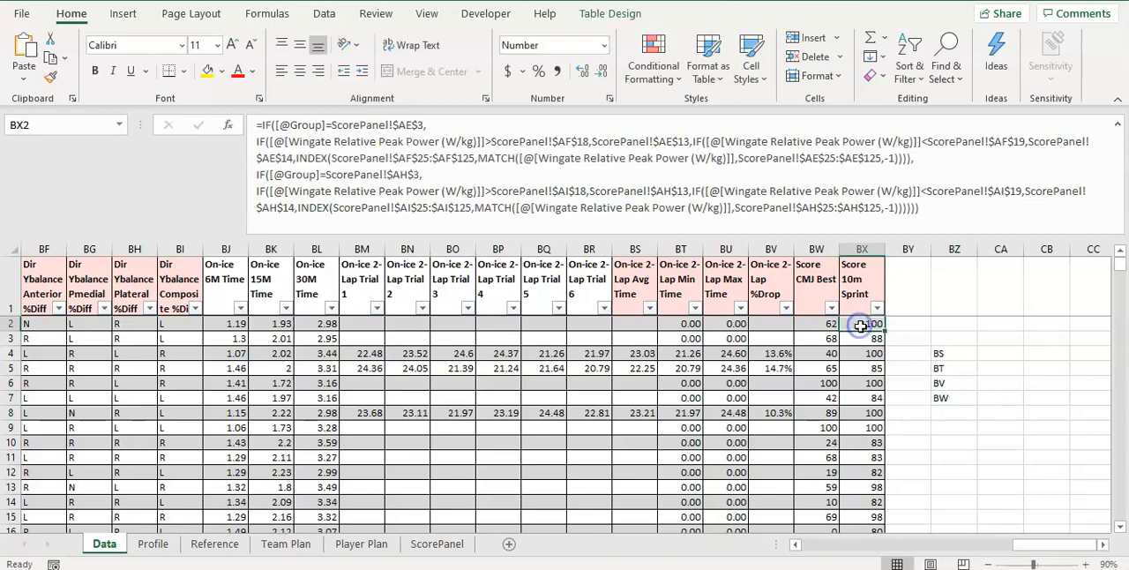
click(458, 157)
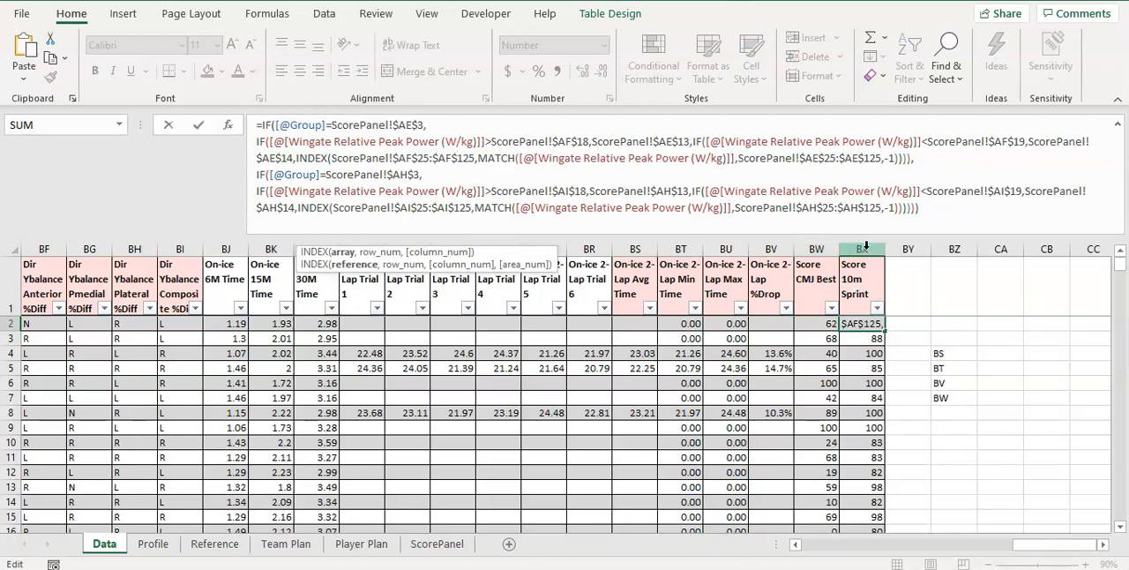
drag(725, 192, 911, 192)
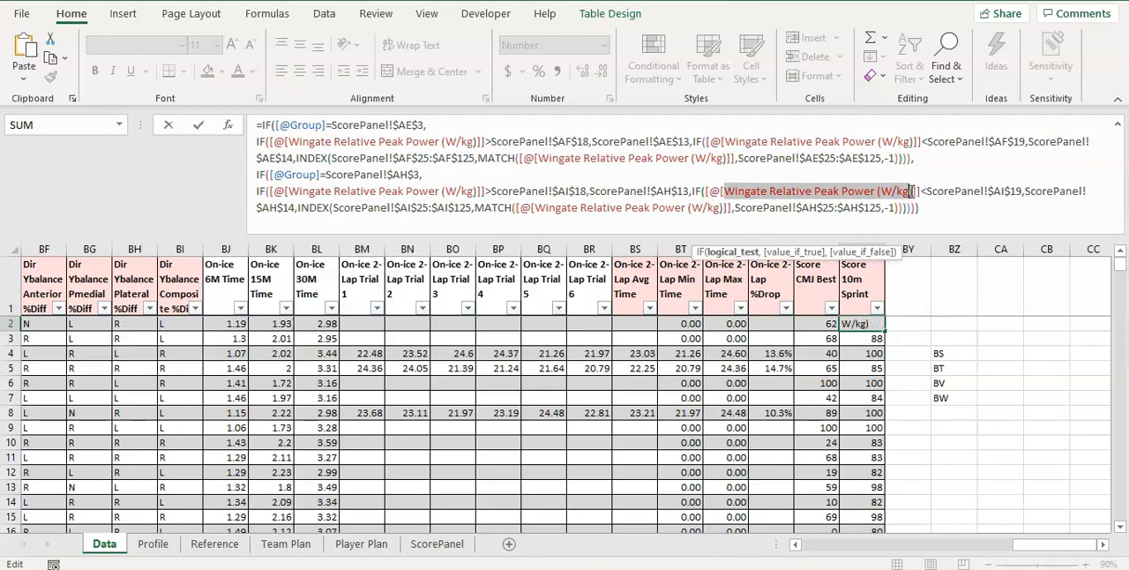
drag(914, 190, 725, 191)
key(Escape)
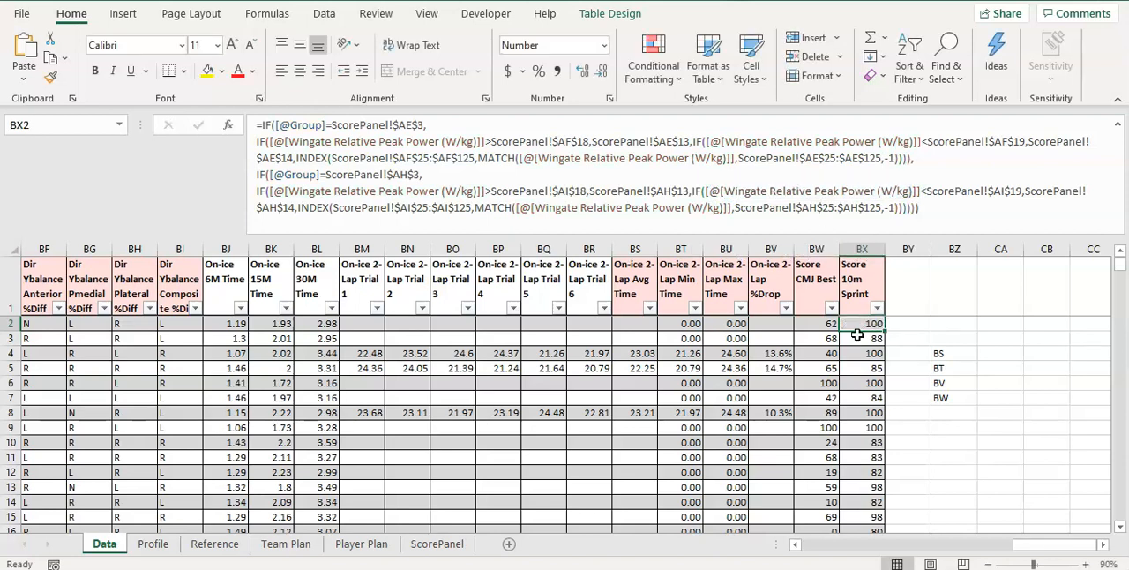
click(863, 250)
click(946, 55)
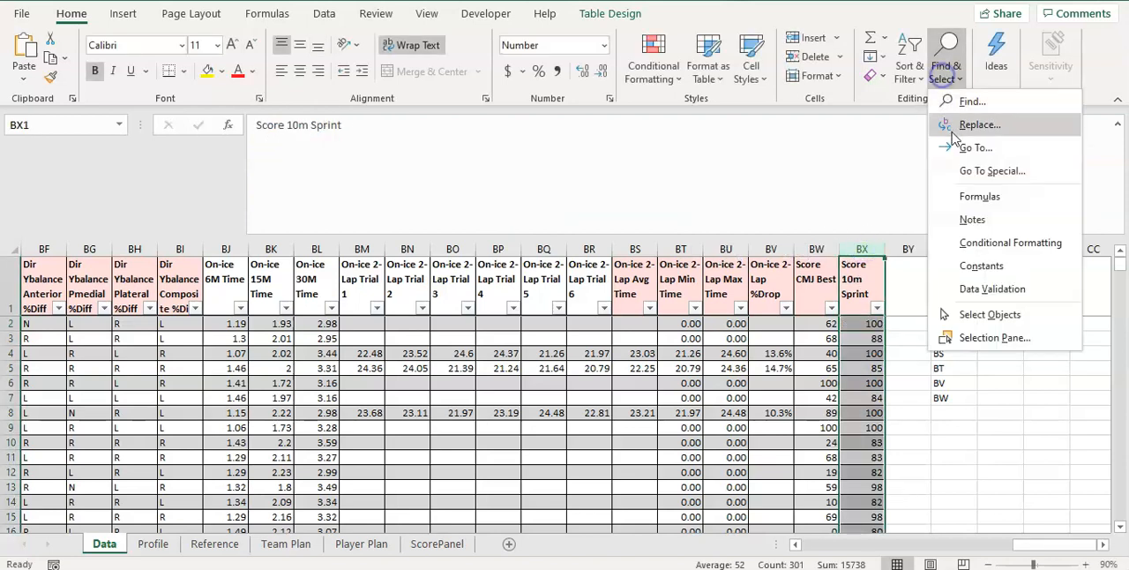
click(948, 124)
click(582, 356)
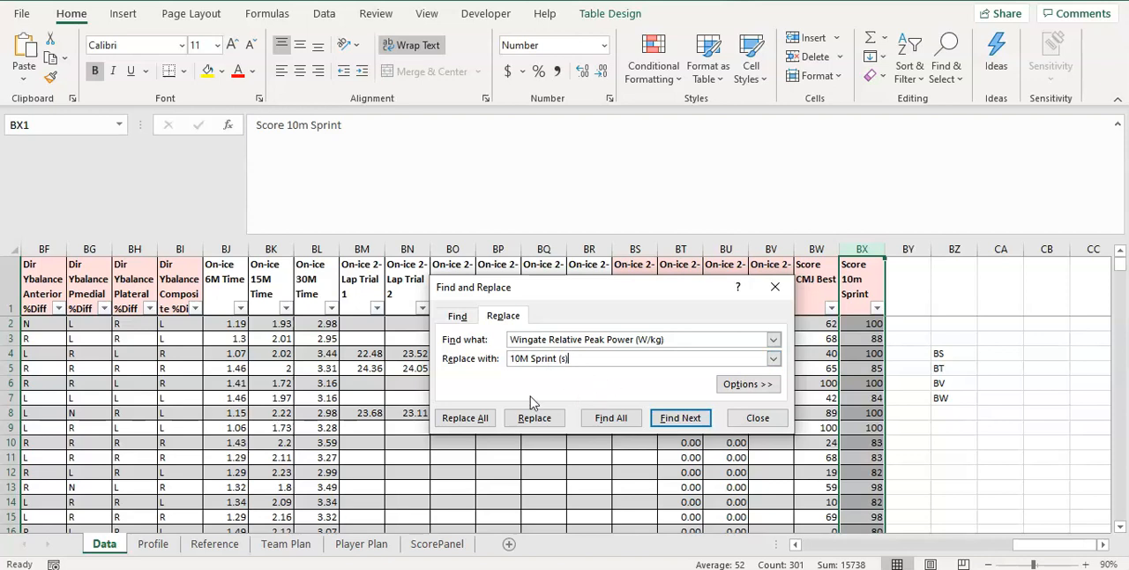
click(483, 417)
click(587, 328)
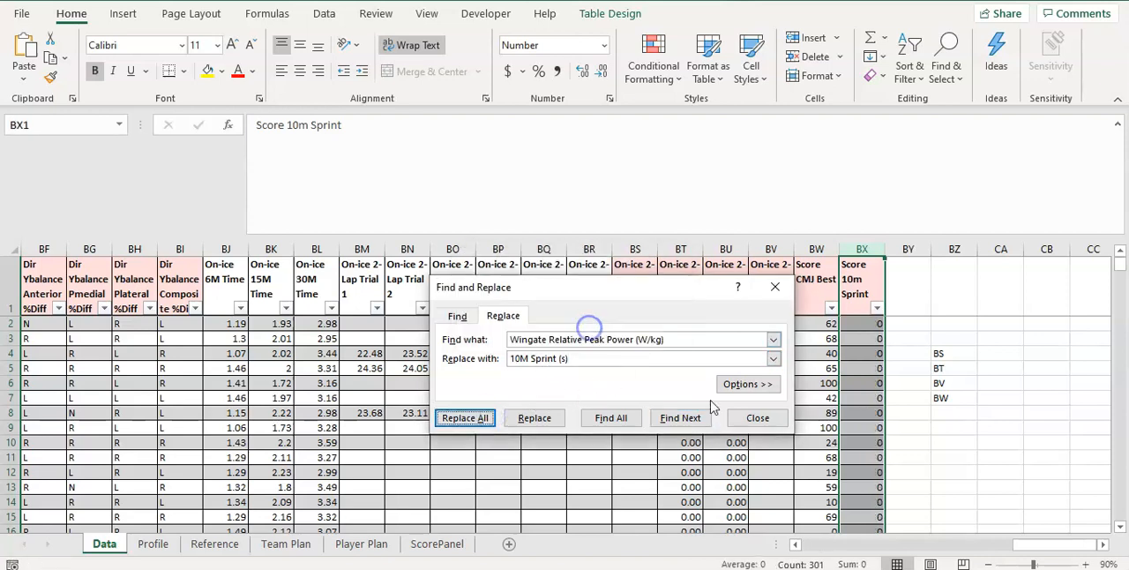
click(751, 417)
Replace all $AE references with $BS in the Score 10m Sprint column's formulas, checking the formula in BX2
click(856, 324)
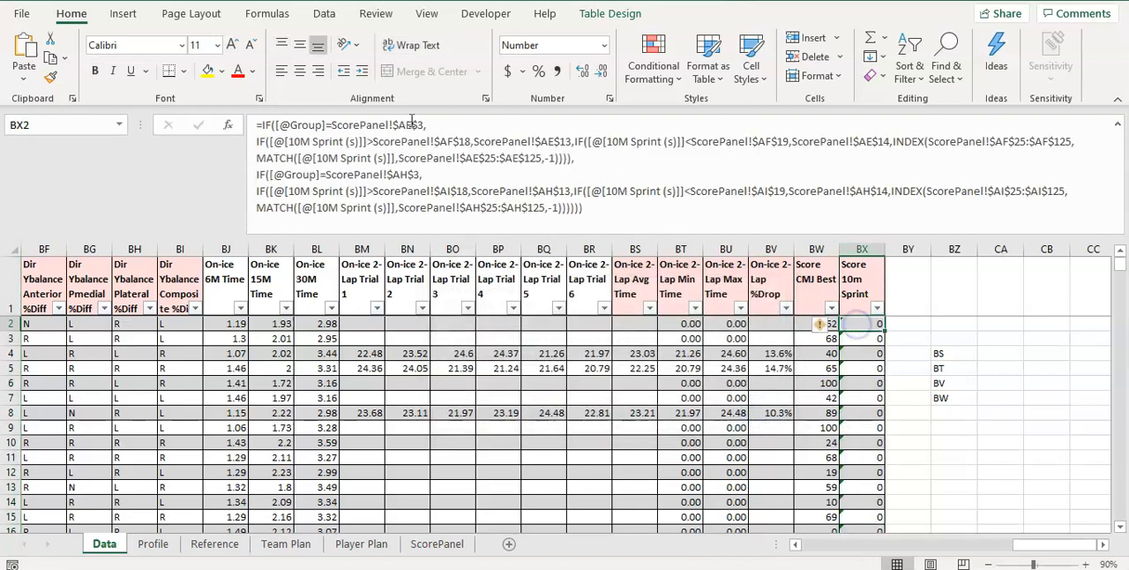
click(339, 139)
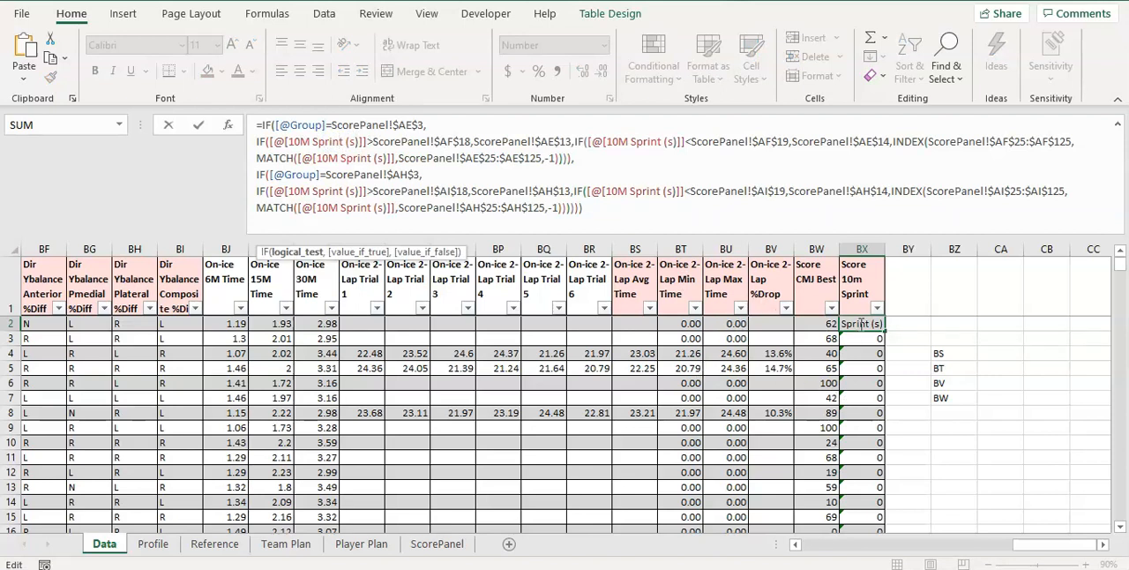
key(Escape)
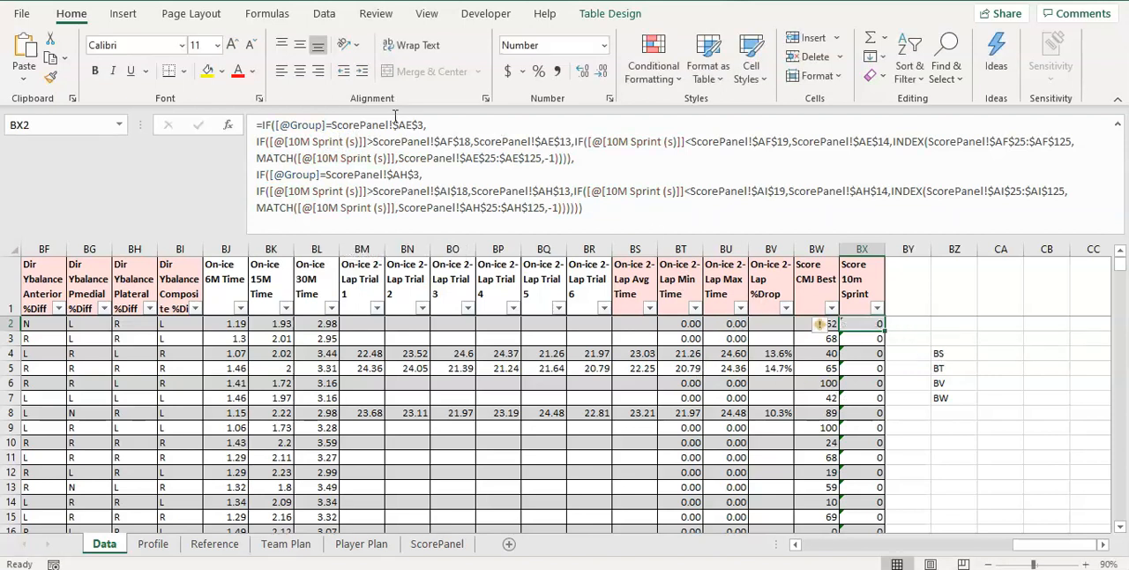
click(394, 118)
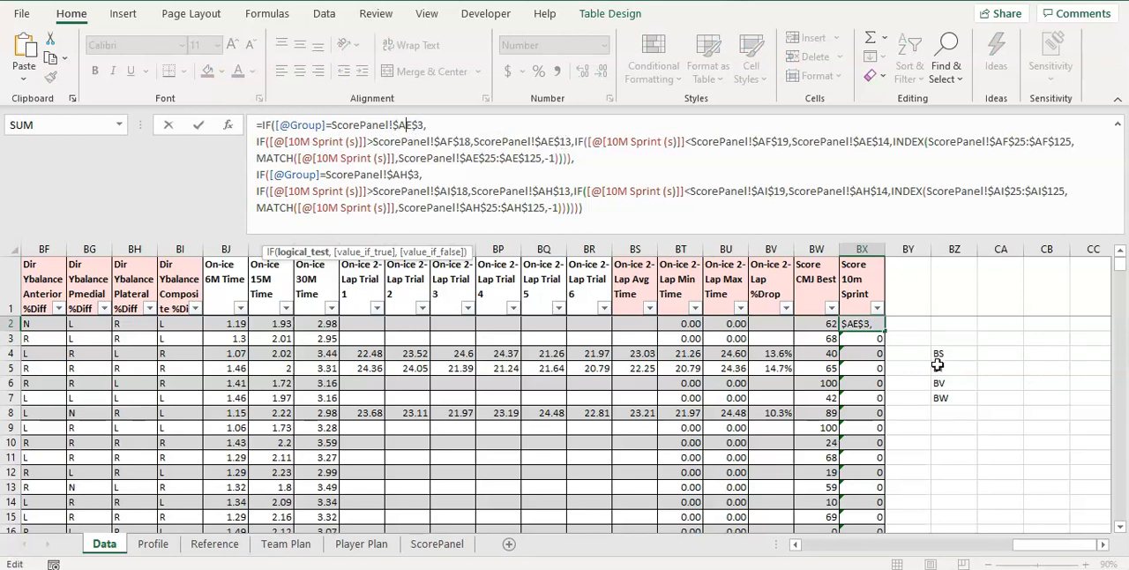
key(Escape)
click(861, 250)
click(943, 74)
click(945, 128)
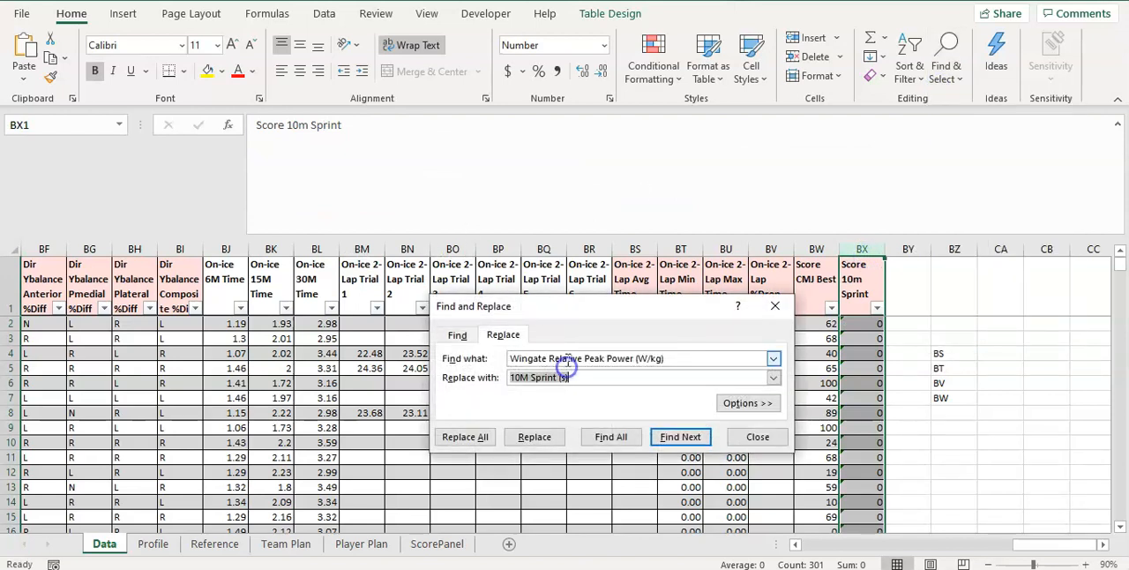
drag(685, 358, 446, 368)
text($AE)
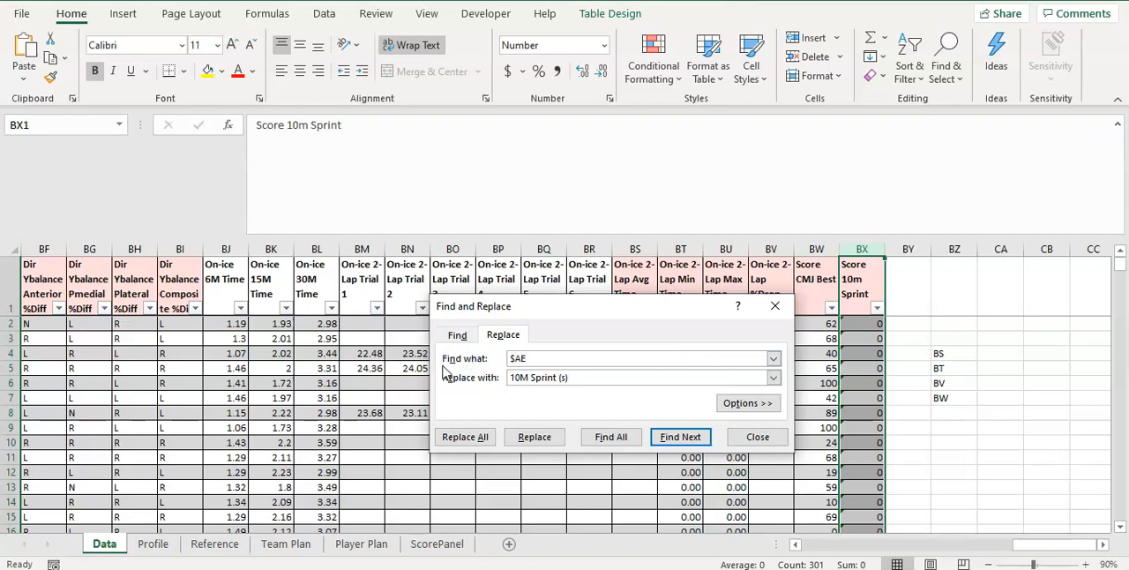
key(Tab)
text($)
click(465, 436)
click(569, 330)
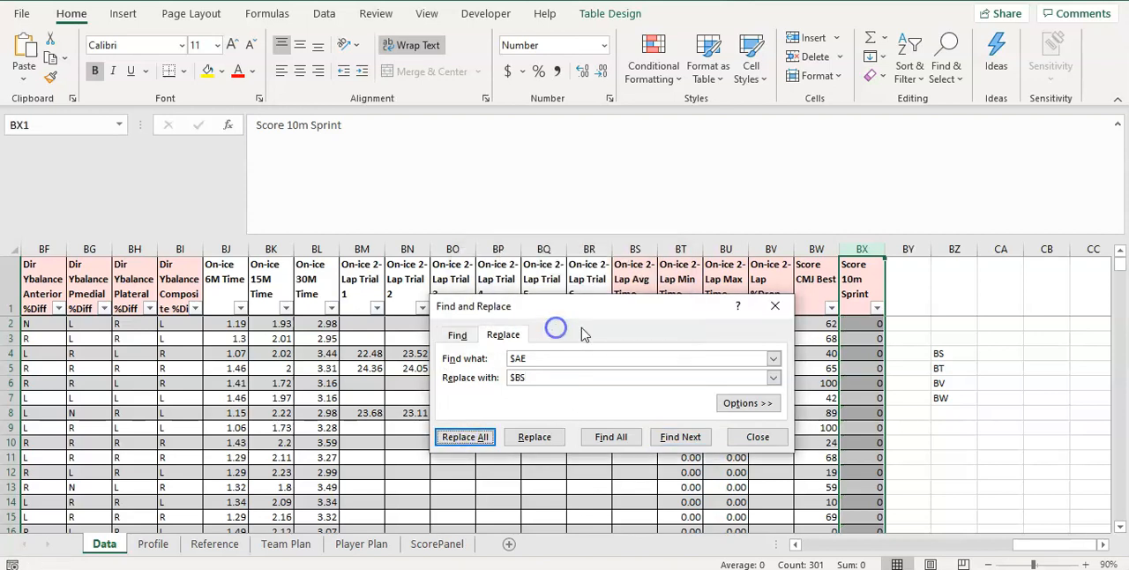
click(855, 324)
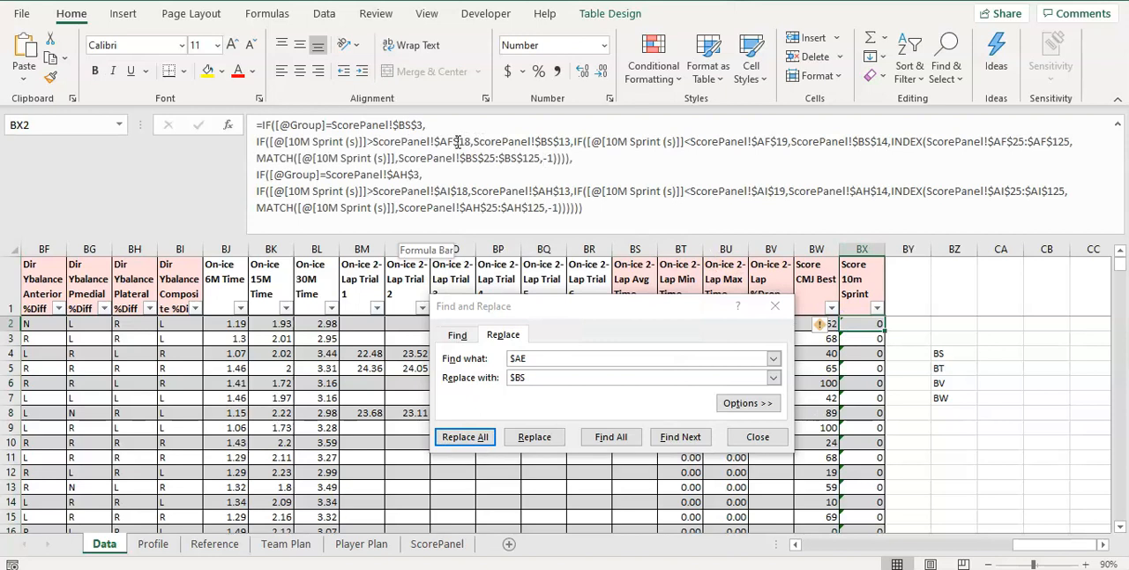
Replace all $AF references with $BT in the Score 10m Sprint column's formulas and check BX2
click(857, 249)
click(535, 359)
key(BackSpace)
text(F)
key(Tab)
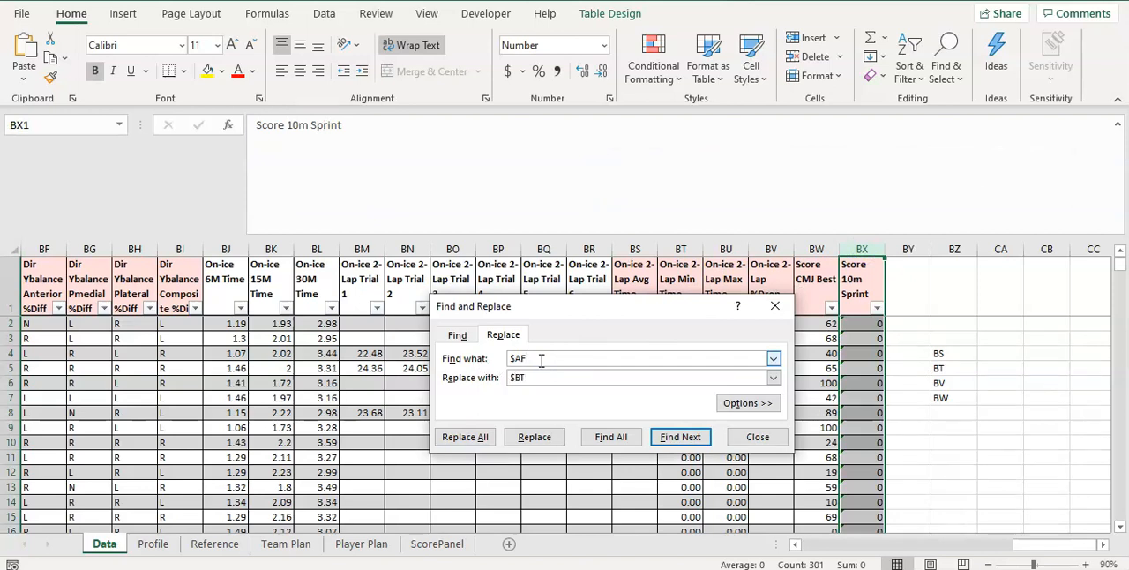
click(464, 436)
click(581, 328)
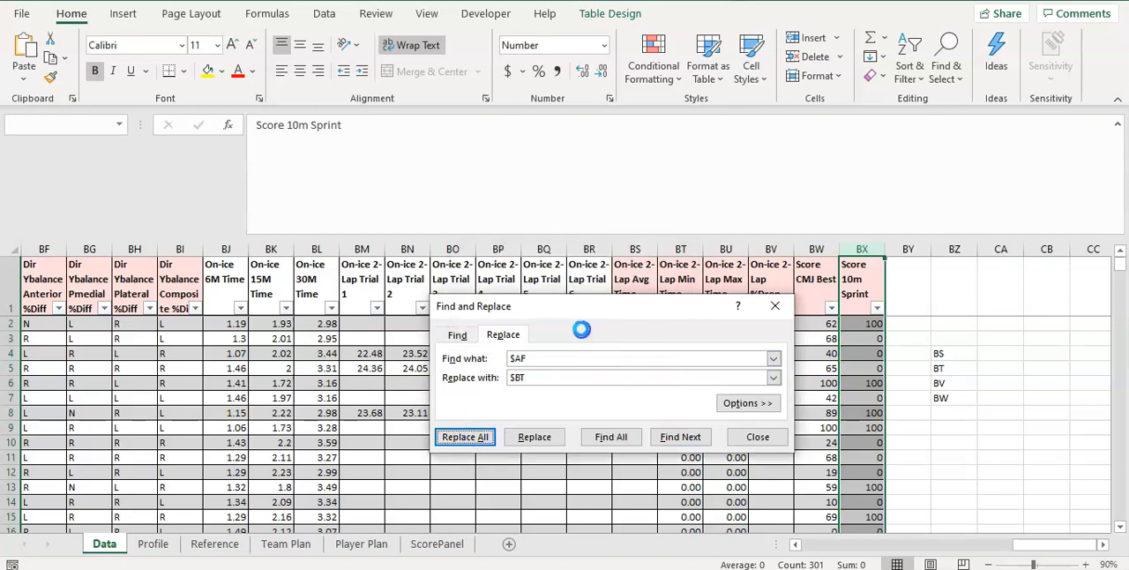
click(873, 323)
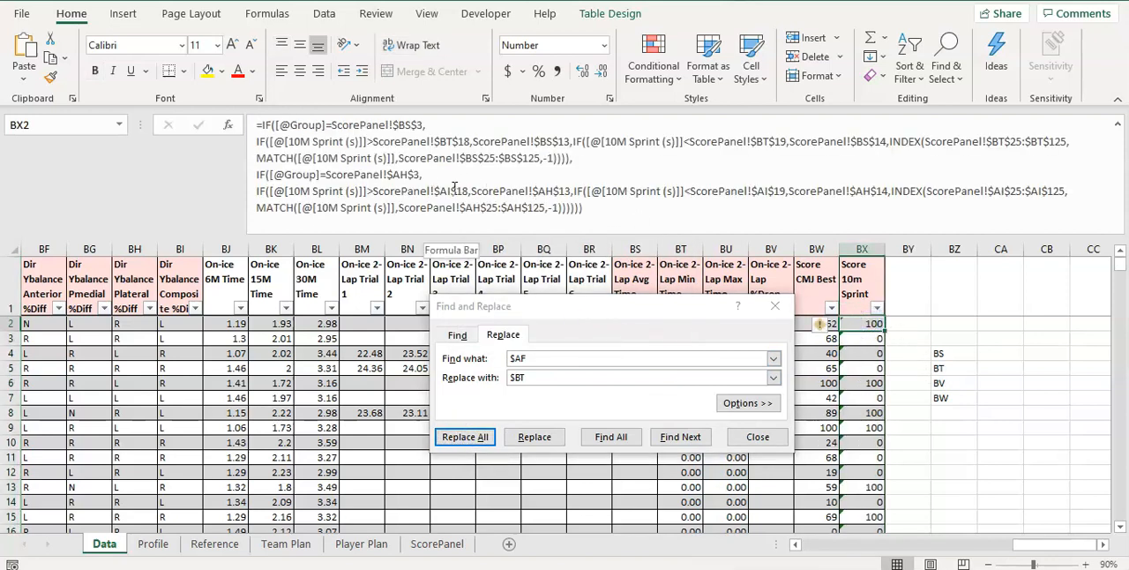
Replace all $AH references with $BV in the Score 10m Sprint column's formulas
click(401, 176)
click(451, 193)
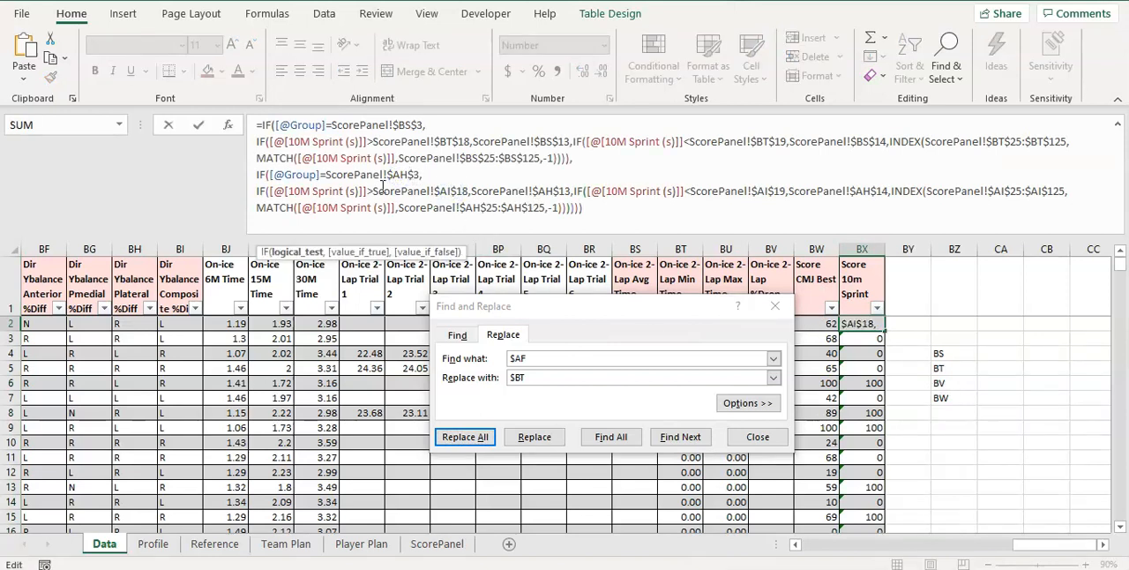
click(594, 358)
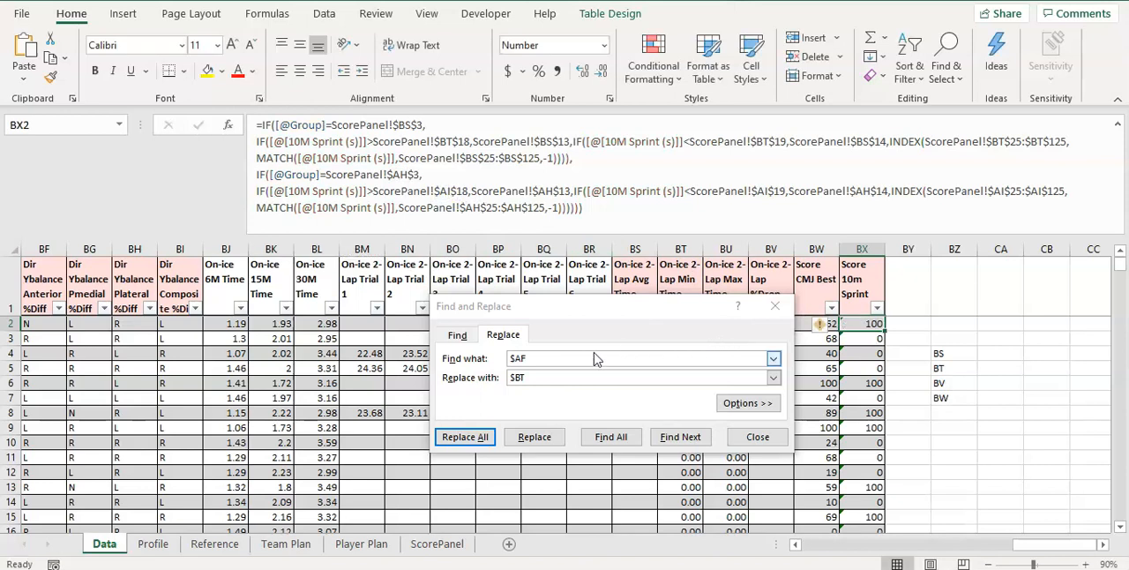
click(857, 248)
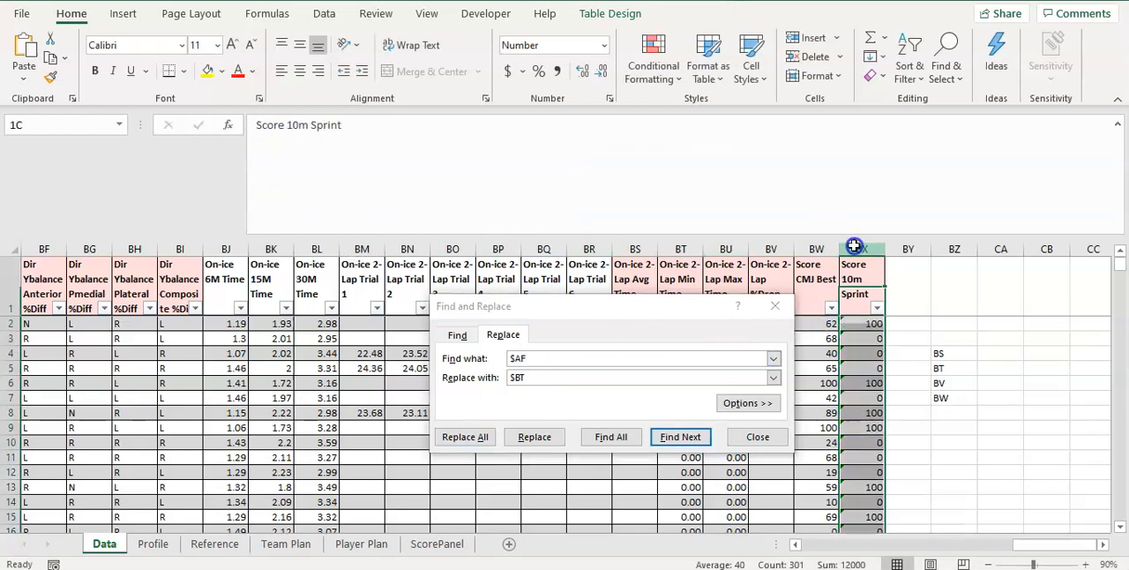
click(540, 357)
key(BackSpace)
text(H)
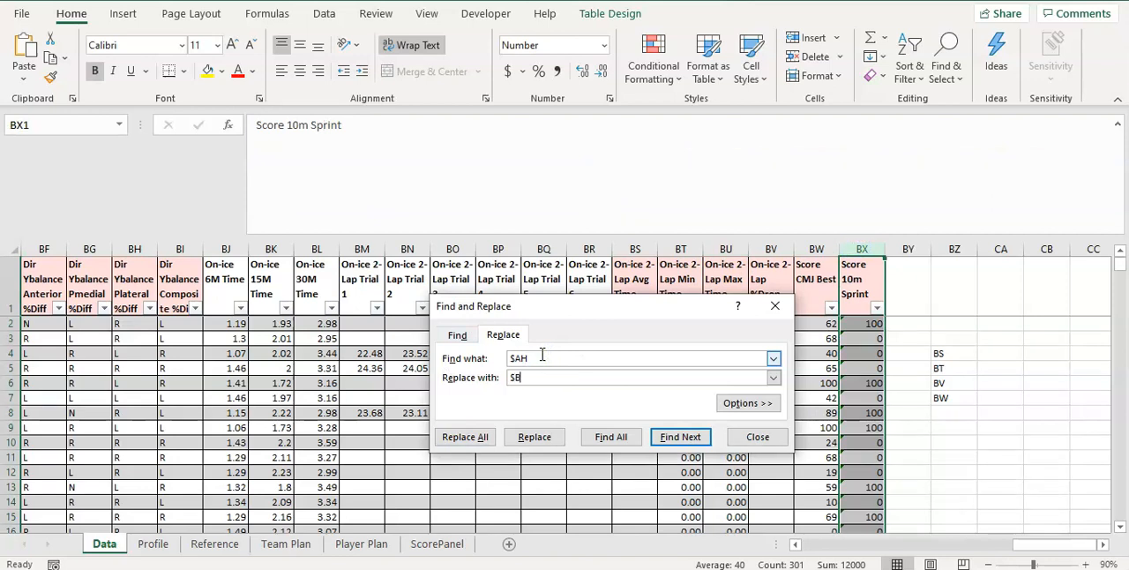
click(464, 435)
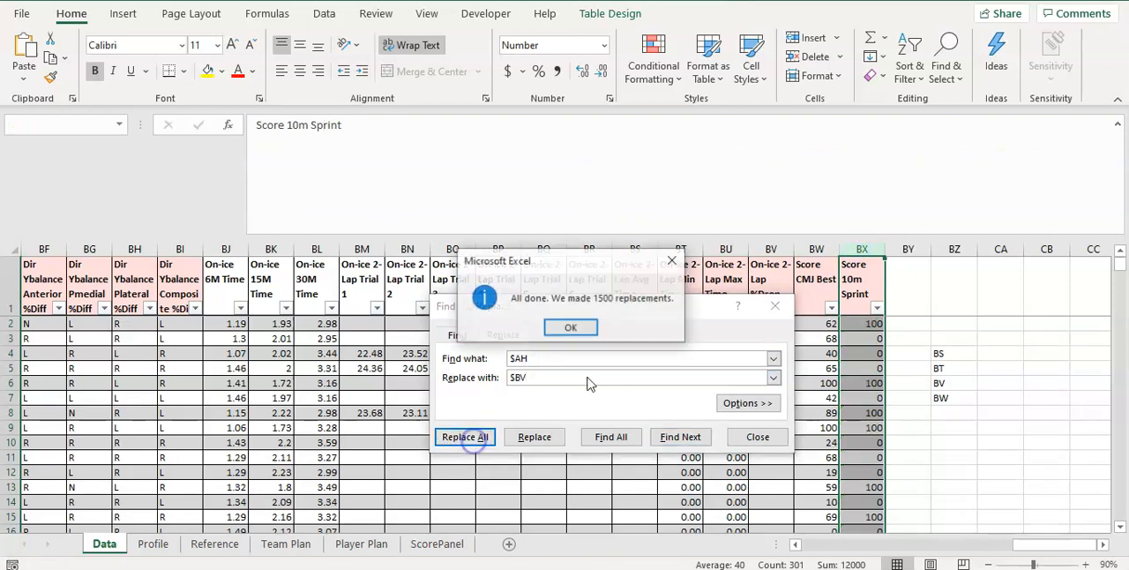
click(586, 331)
Replace all $AI references with $BW in the Score 10m Sprint column's formulas and close the find-and-replace dialog
click(538, 358)
key(BackSpace)
text(I)
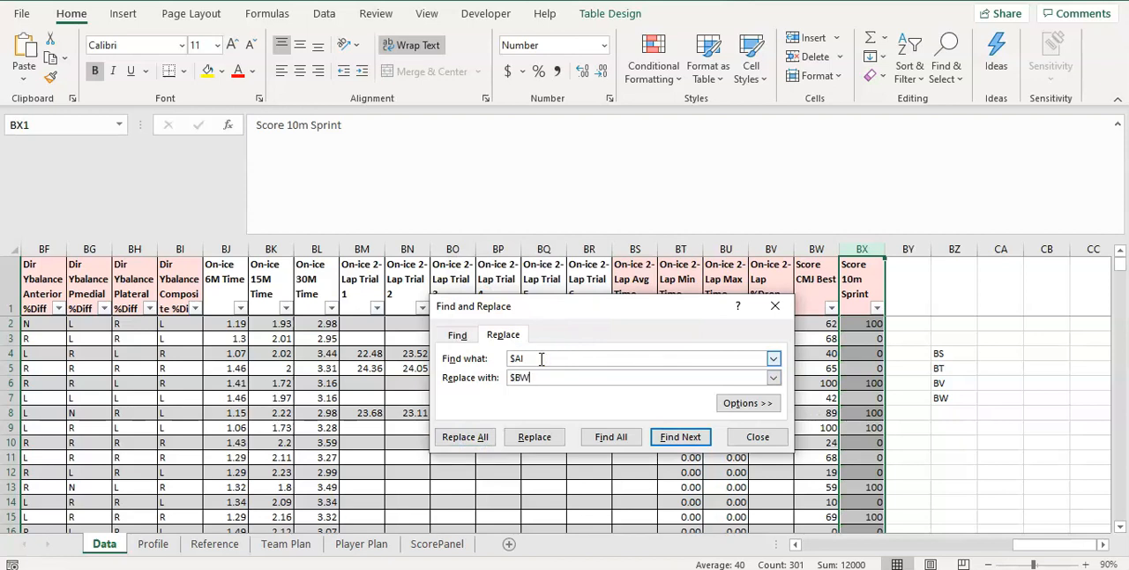
click(476, 435)
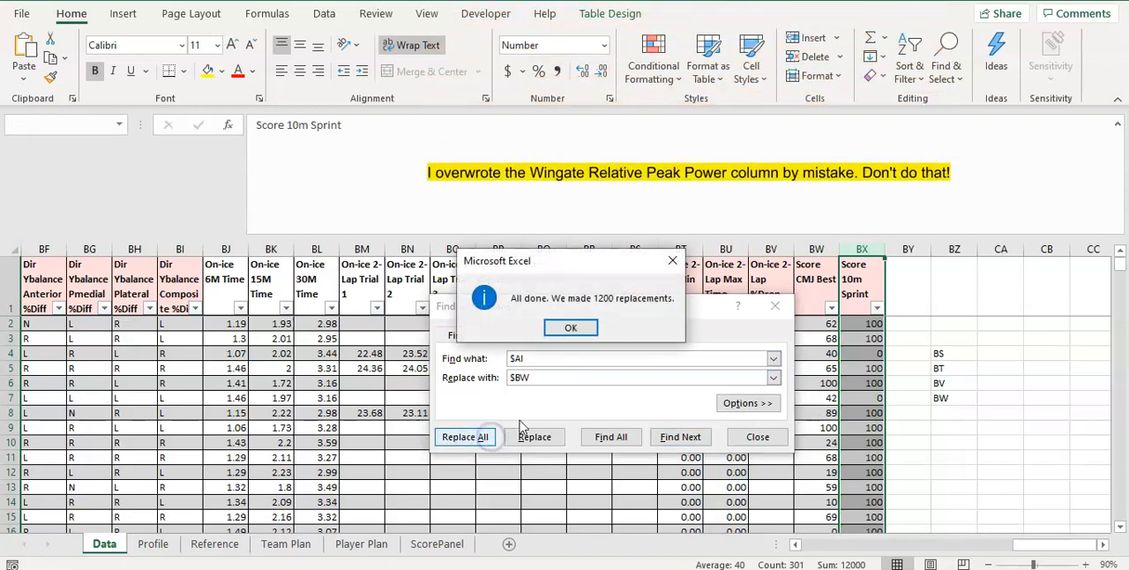
click(572, 328)
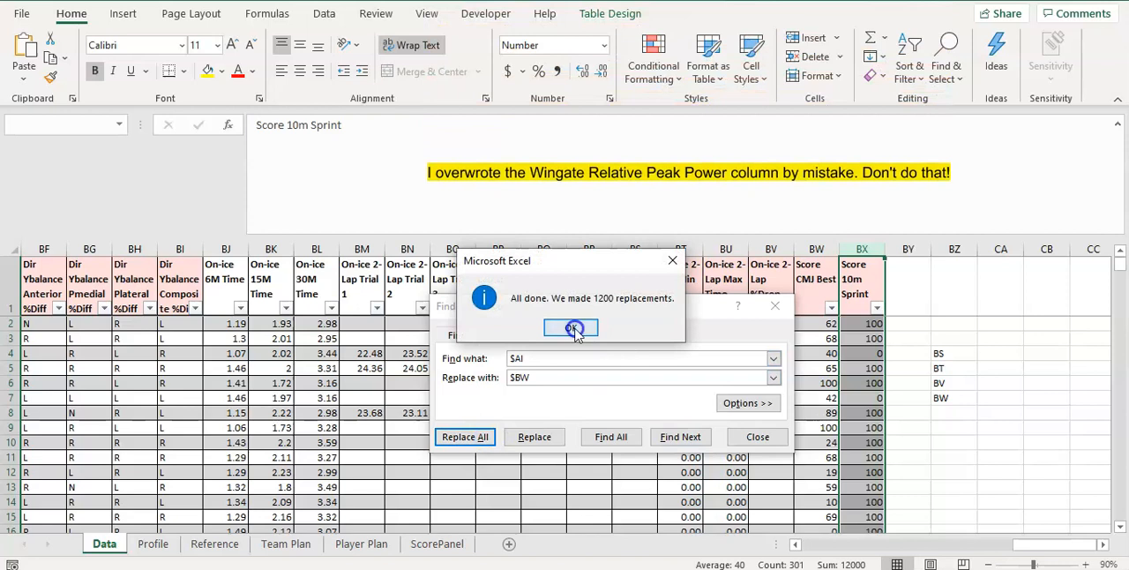
click(754, 437)
Swap the less-than and greater-than comparisons in the Score 10m Sprint formula and set both MATCH match types to 1
click(873, 383)
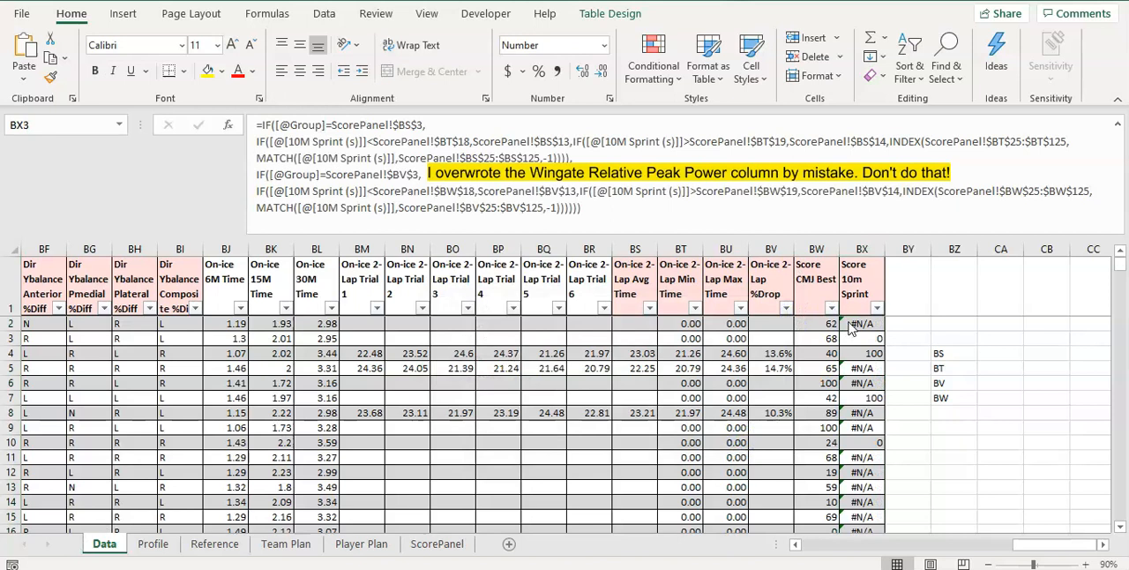
click(855, 334)
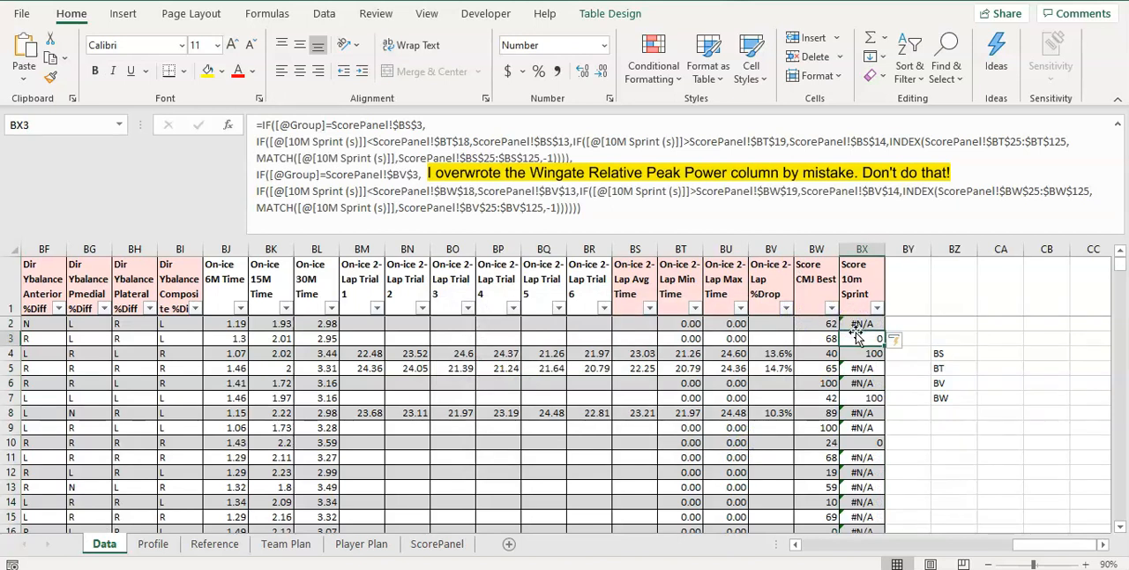
click(550, 207)
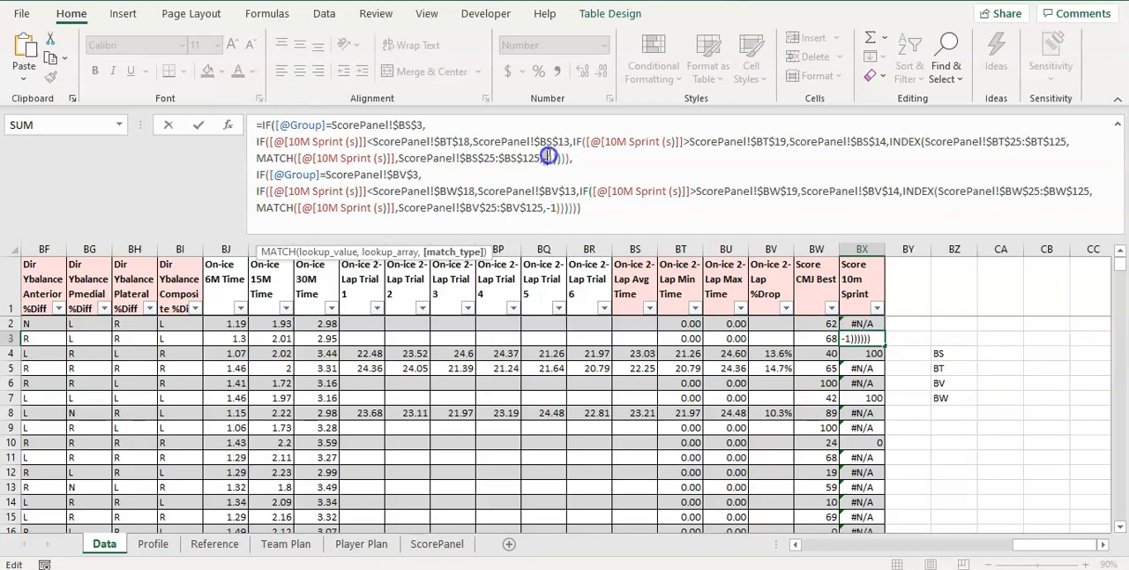
text(1)
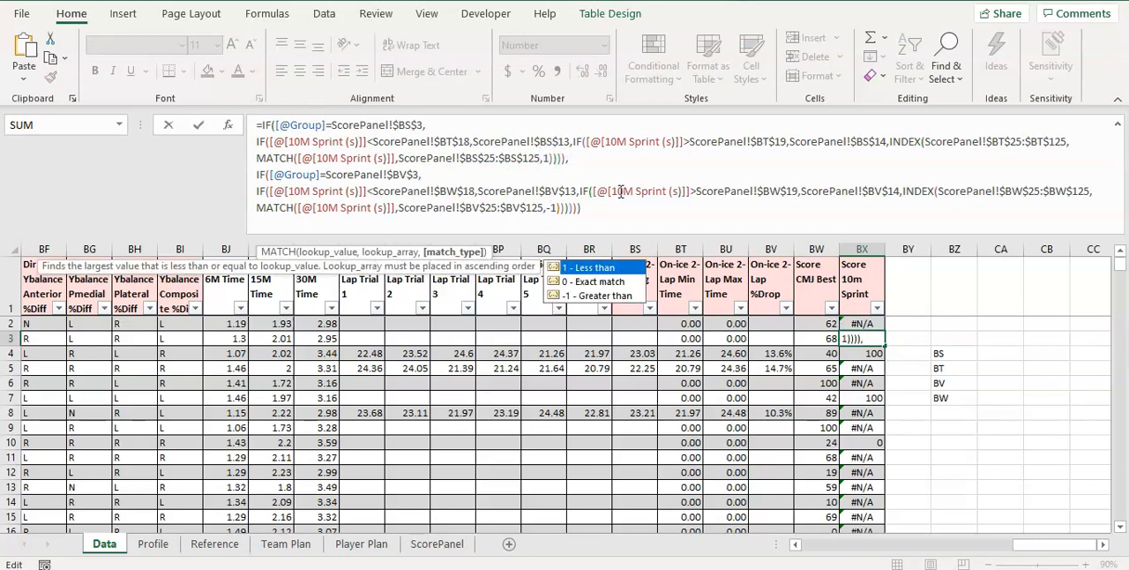
double_click(551, 208)
text(1)
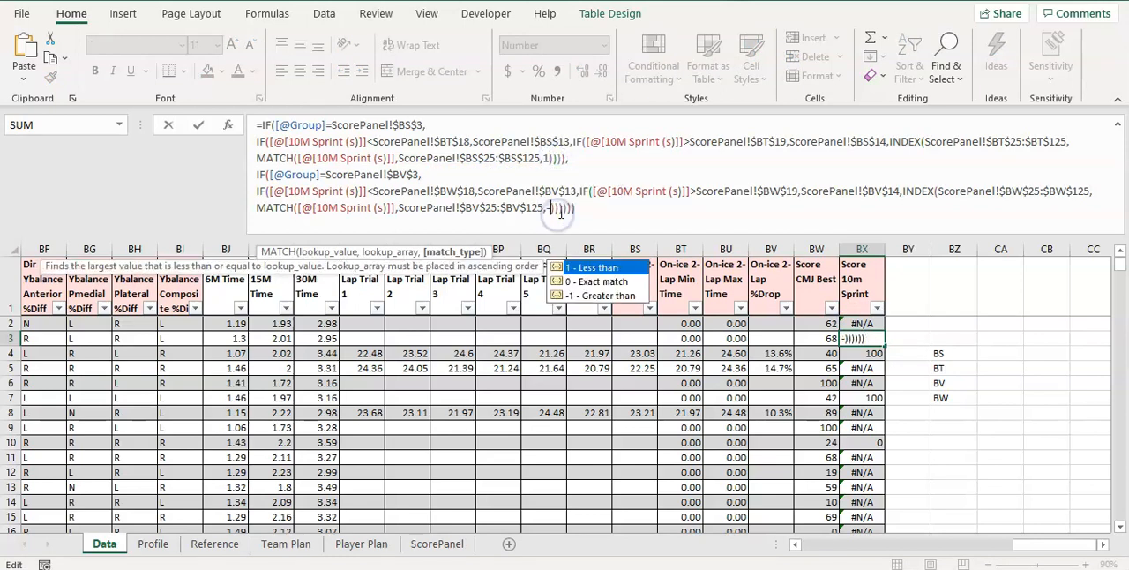
key(Return)
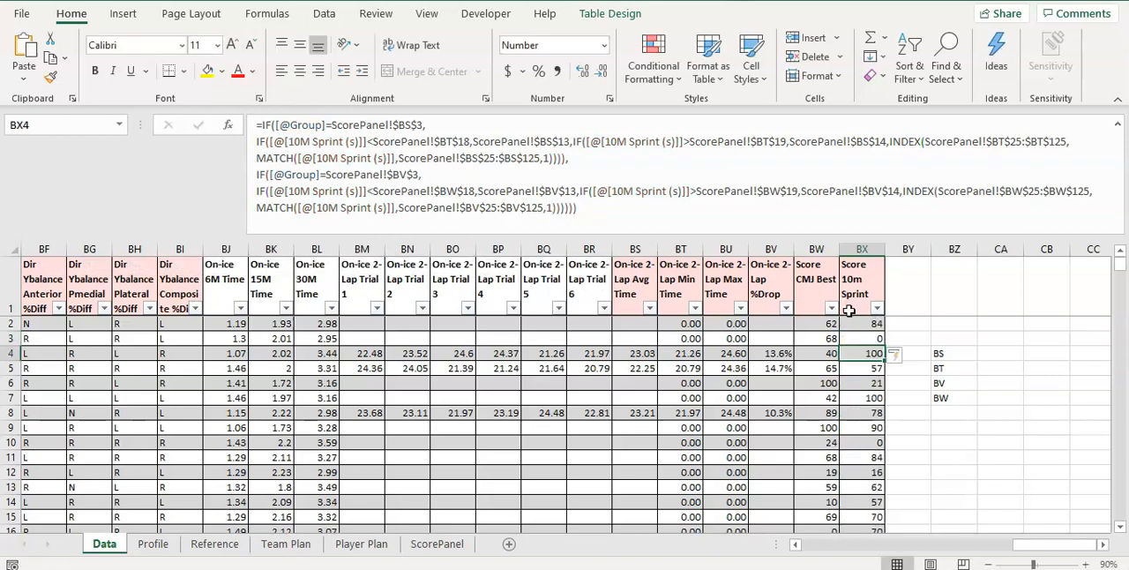
Review the less-than and greater-than comparisons for both groups in the Score 10m Sprint formula in BX2
click(874, 325)
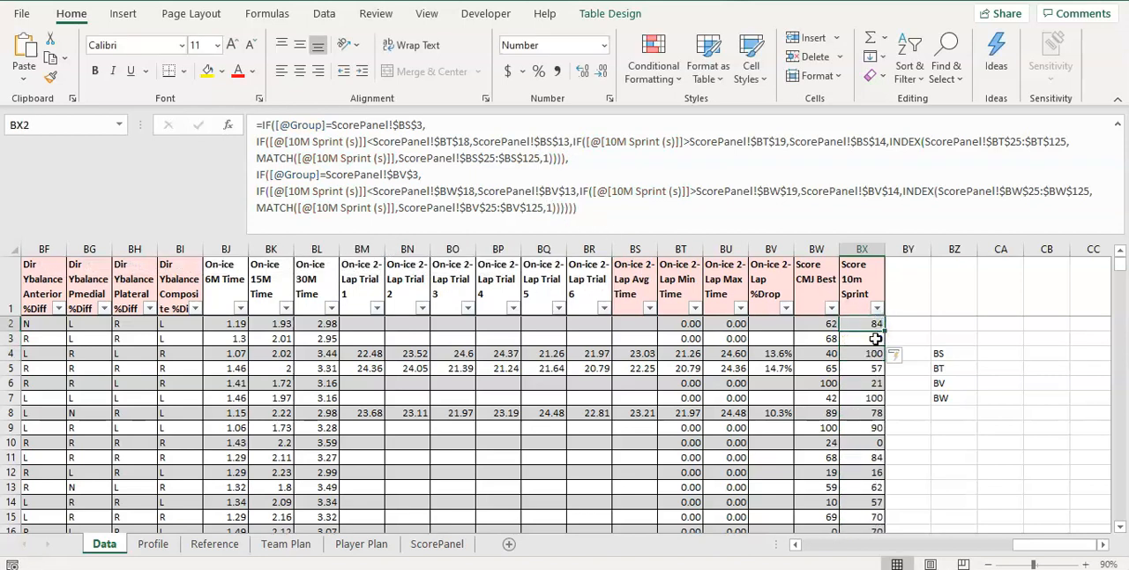
click(377, 141)
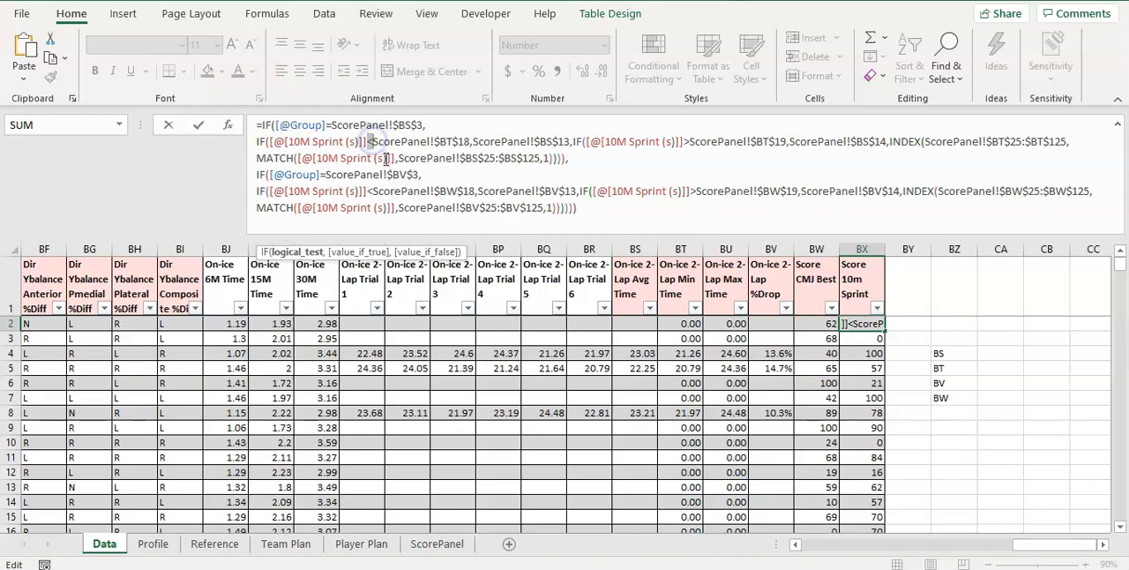
click(345, 144)
click(372, 141)
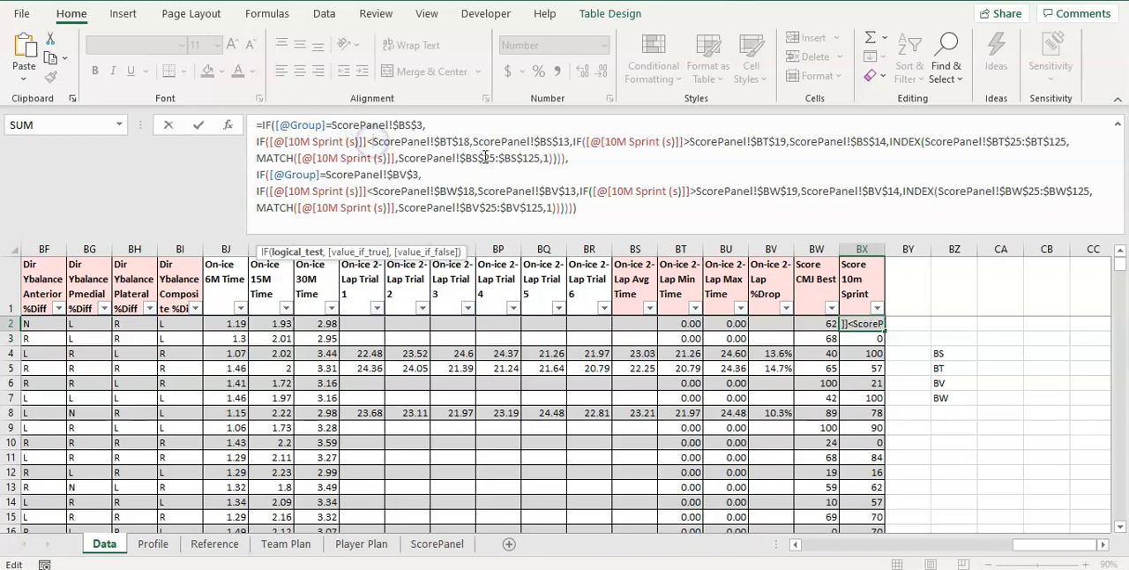
click(689, 143)
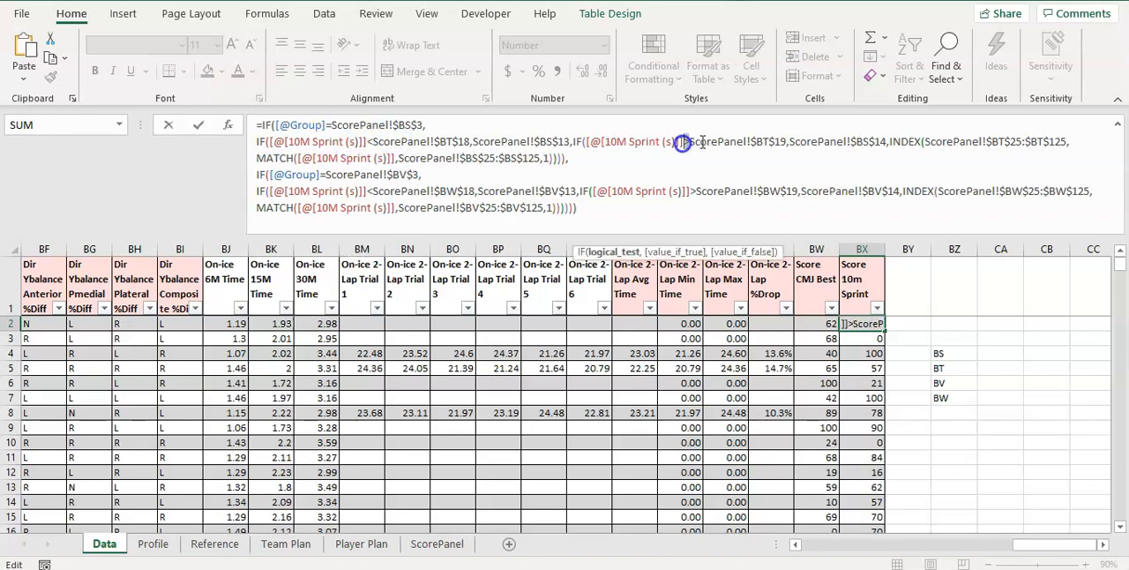
click(372, 190)
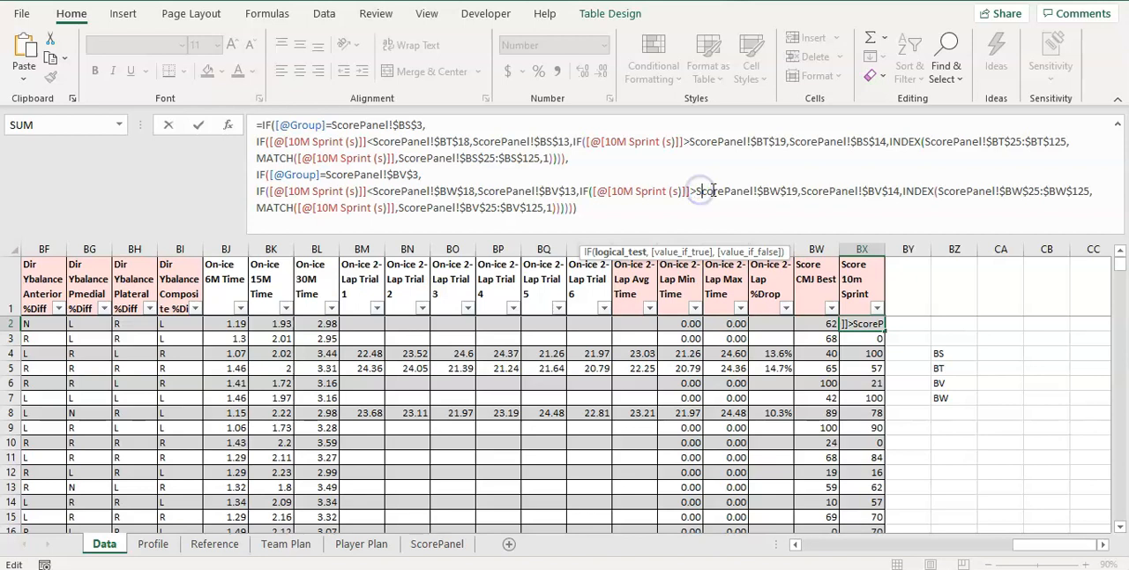
key(Return)
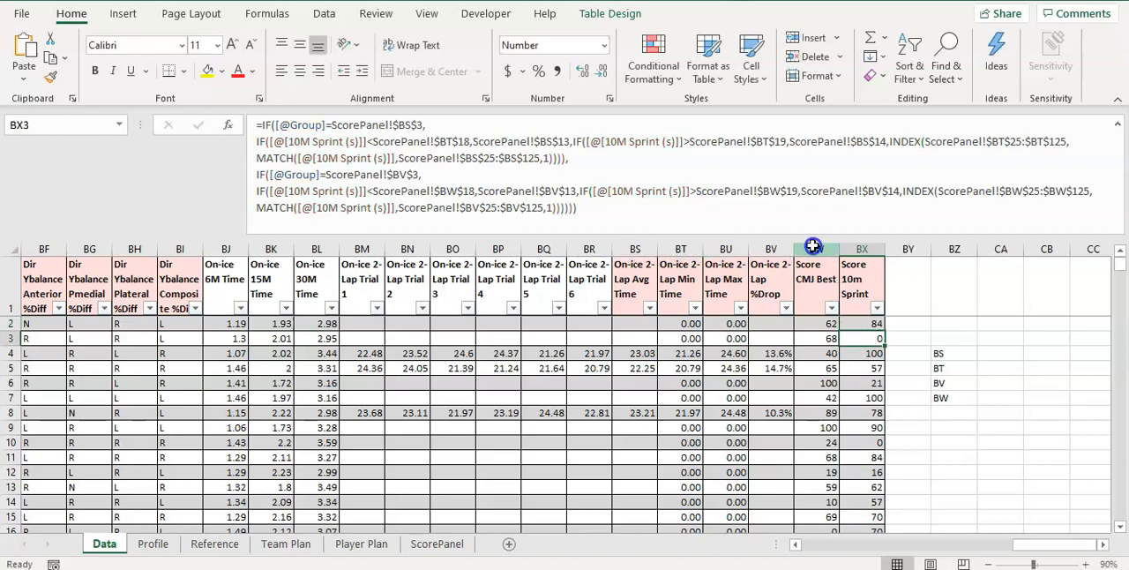
Hide columns AL through BW on the Data sheet to place Score 10m Sprint beside the 10M Sprint (s) column
click(812, 247)
drag(1039, 545, 930, 535)
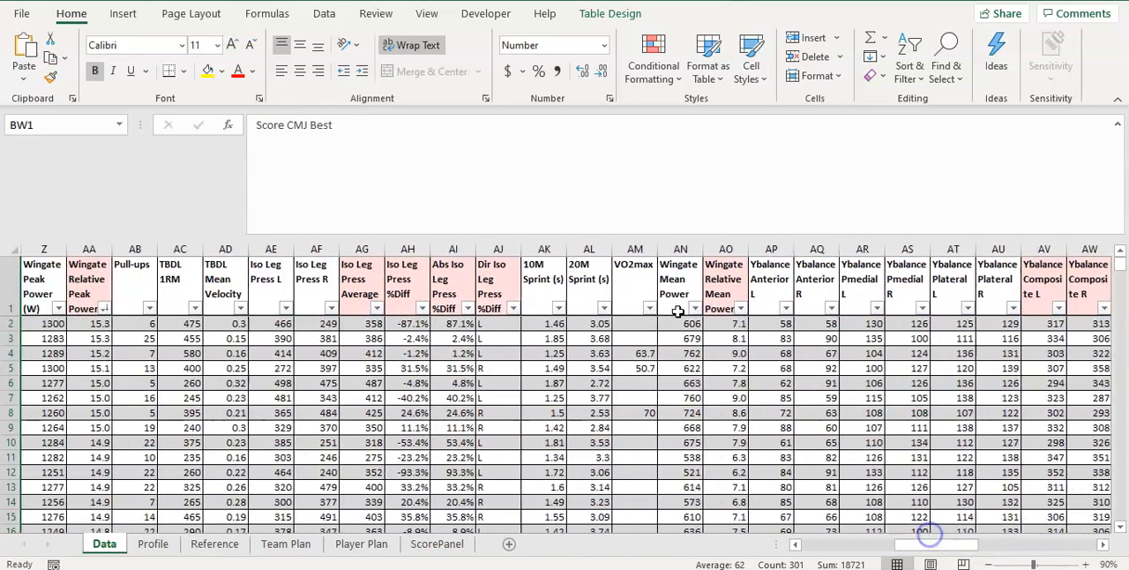
shift+click(589, 248)
right_click(588, 249)
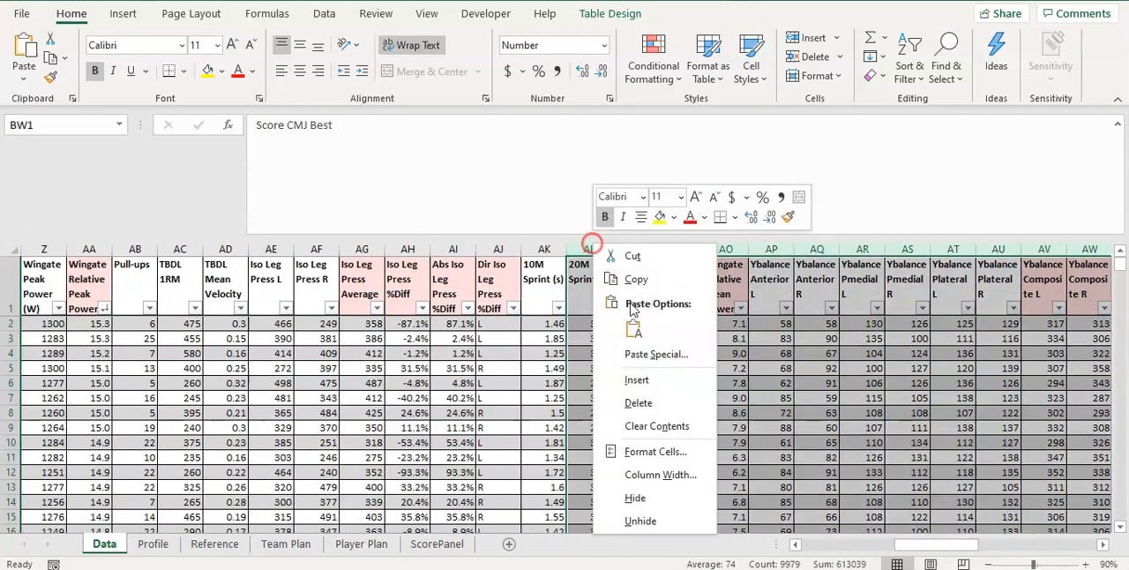
click(670, 490)
click(499, 249)
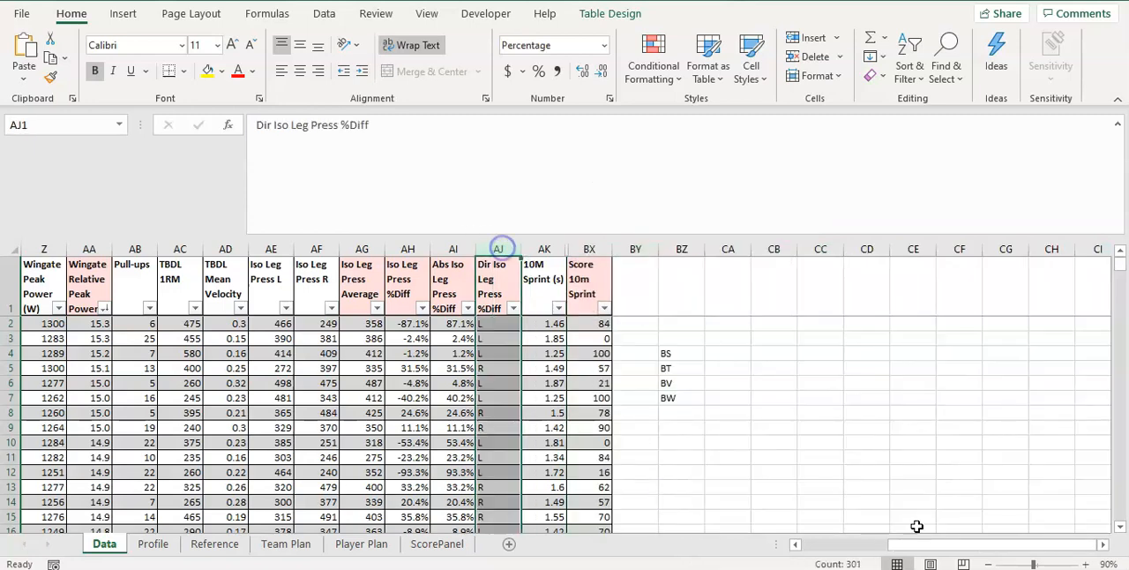
Hide columns G through AJ on the Data sheet so Group sits beside 10M Sprint (s) and Score 10m Sprint
drag(963, 545, 818, 542)
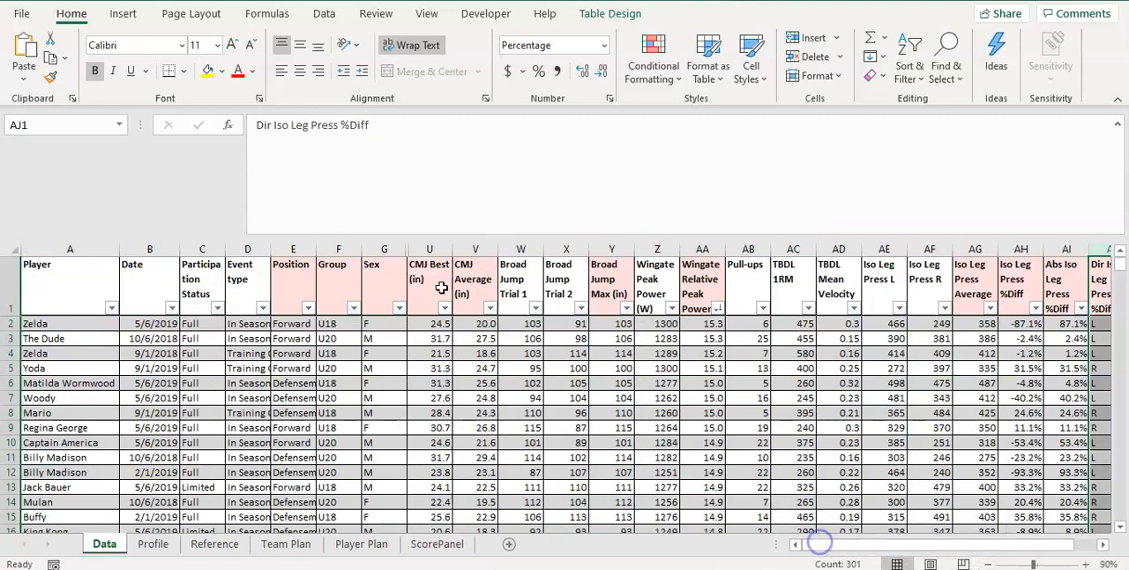
shift+click(383, 249)
right_click(382, 250)
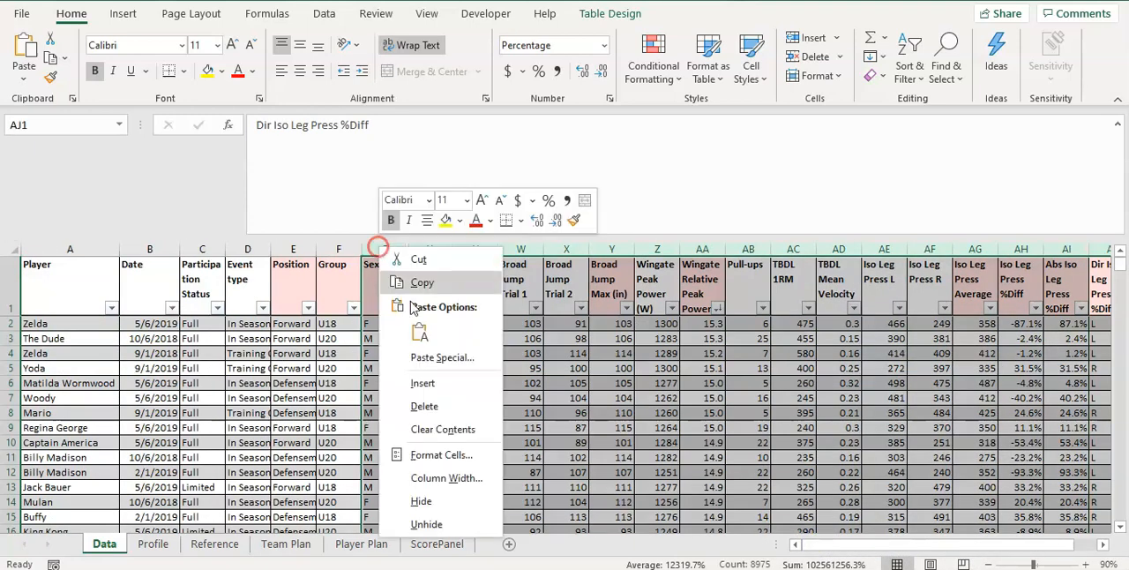
click(463, 503)
click(477, 325)
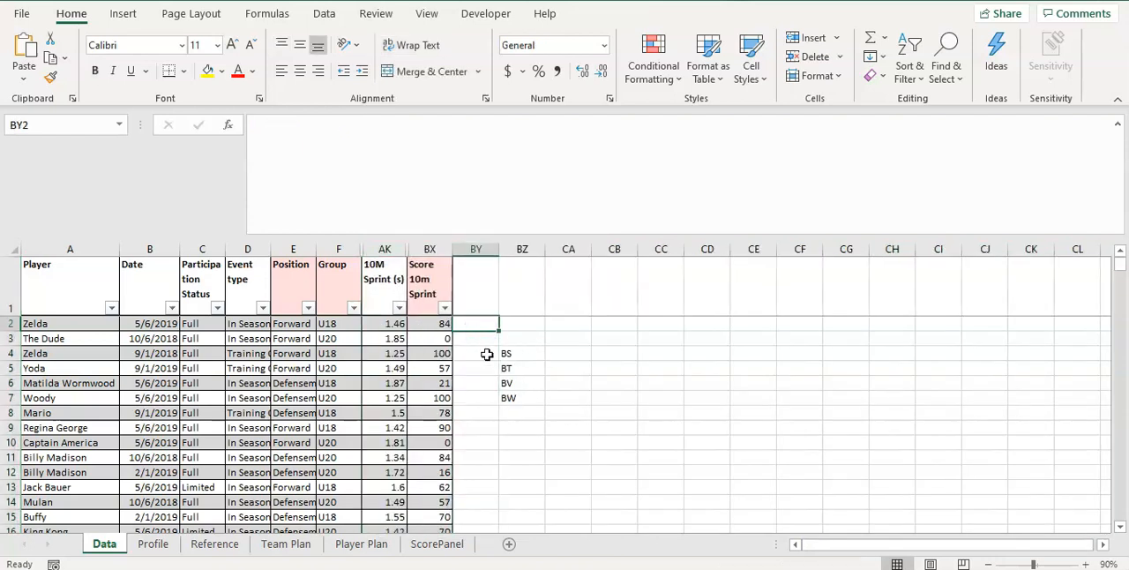
Check the group, 10M Sprint time and Score 10m Sprint in row 2 of the Data sheet
click(337, 323)
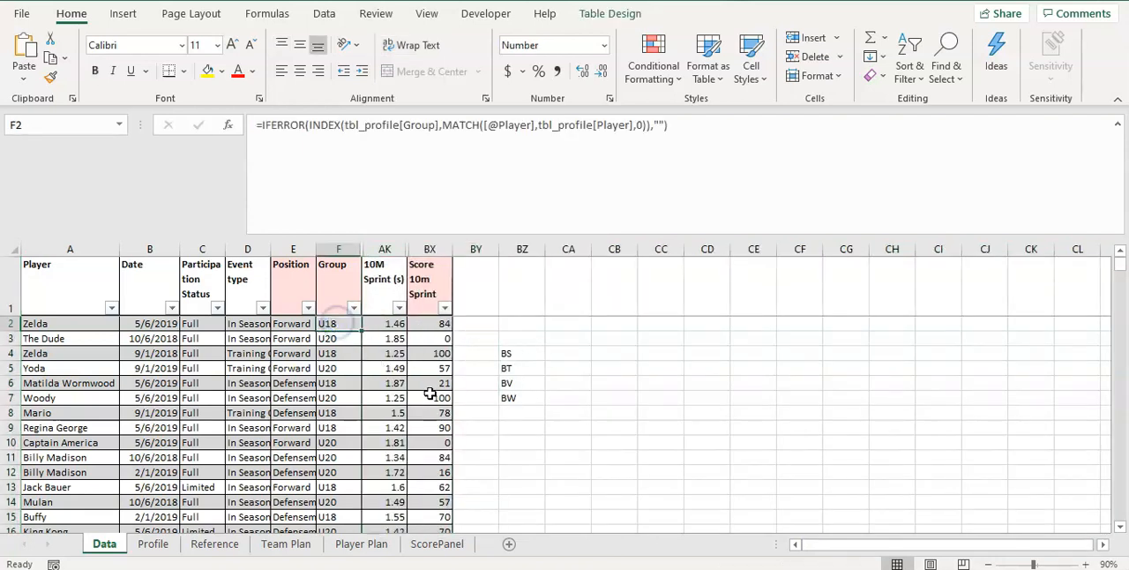
click(398, 323)
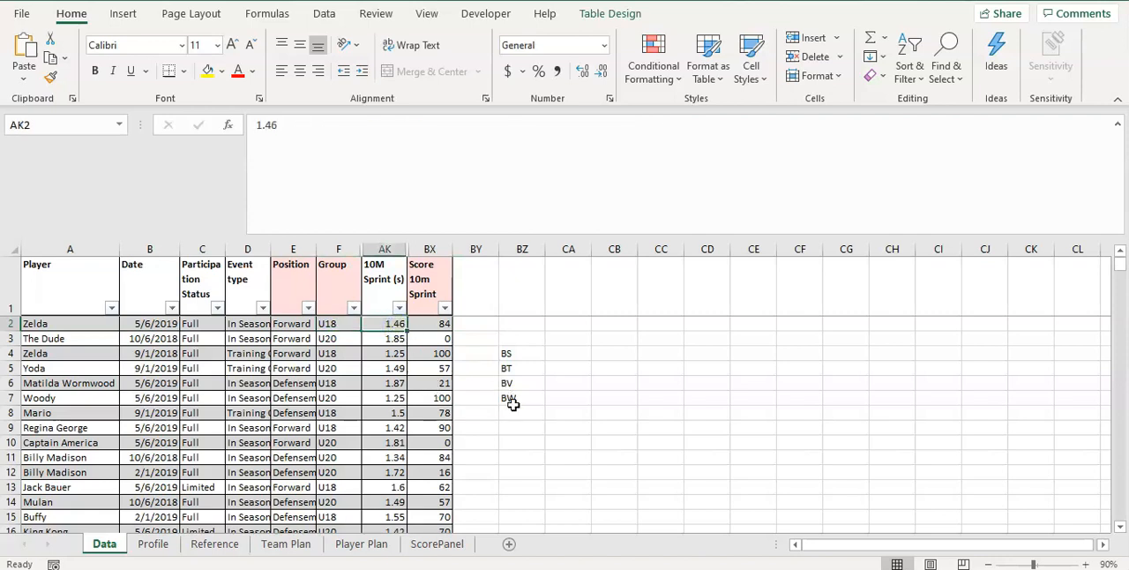
click(447, 324)
click(606, 342)
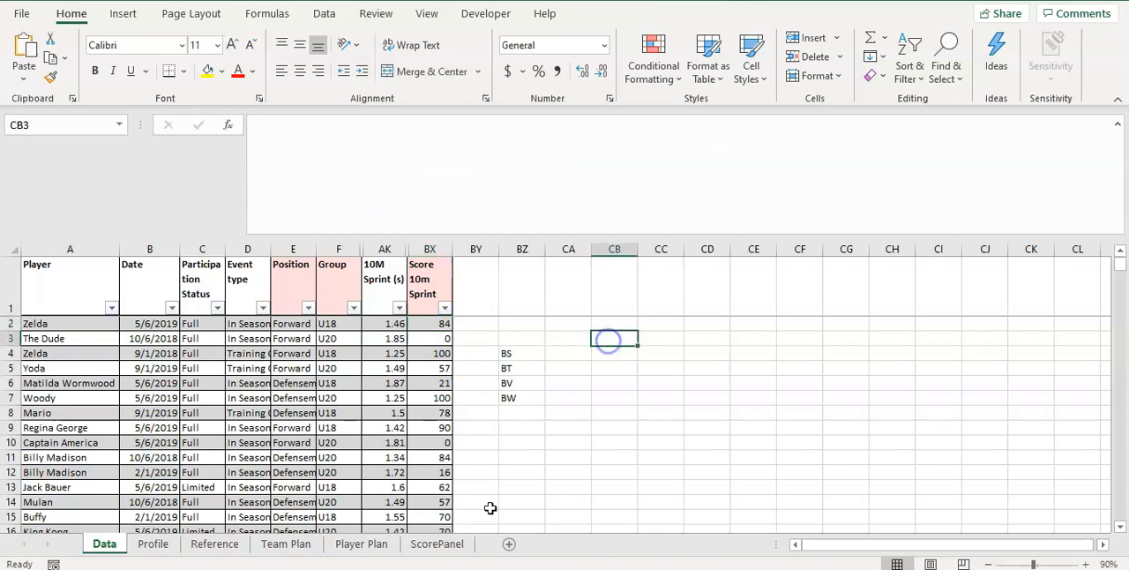
Look up the row 2 sprint time in ScorePanel's U18 10M Sprint value and score list to verify its score
click(441, 544)
click(472, 420)
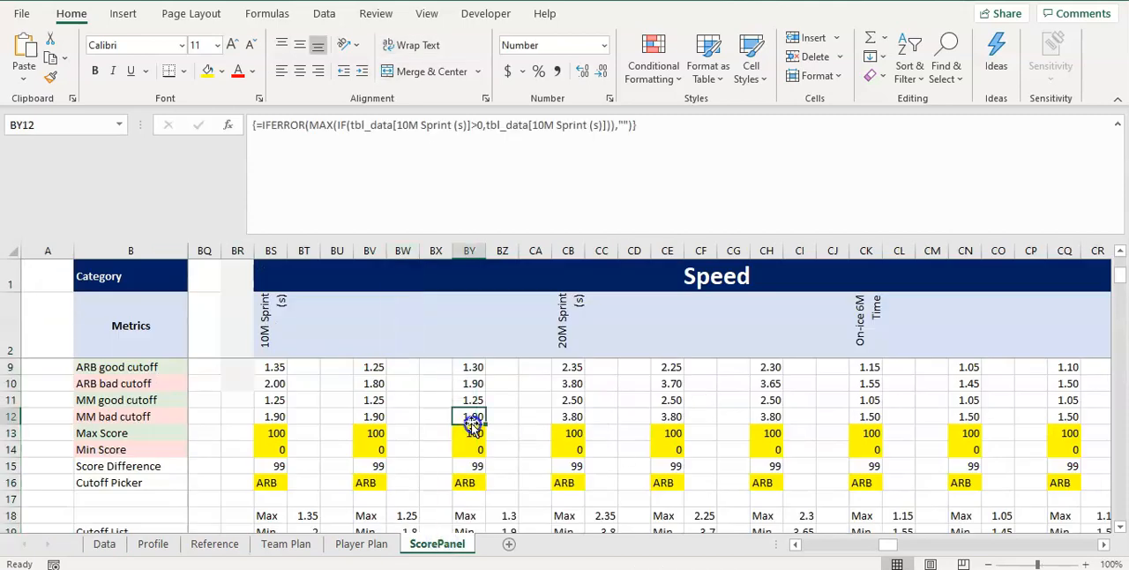
scroll(418, 434, down, 2)
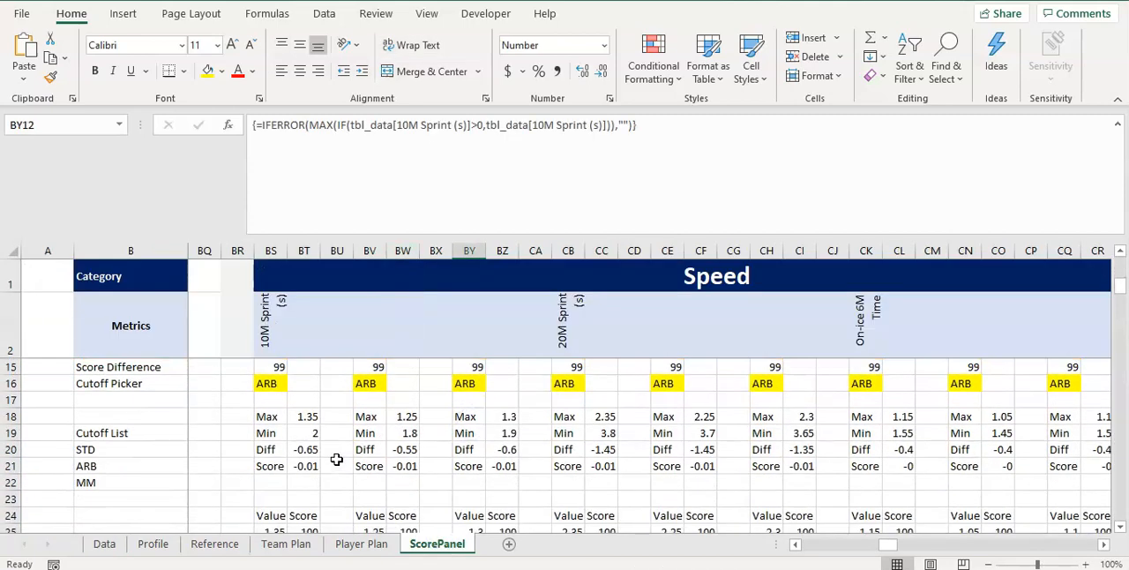
scroll(299, 423, up, 4)
click(271, 372)
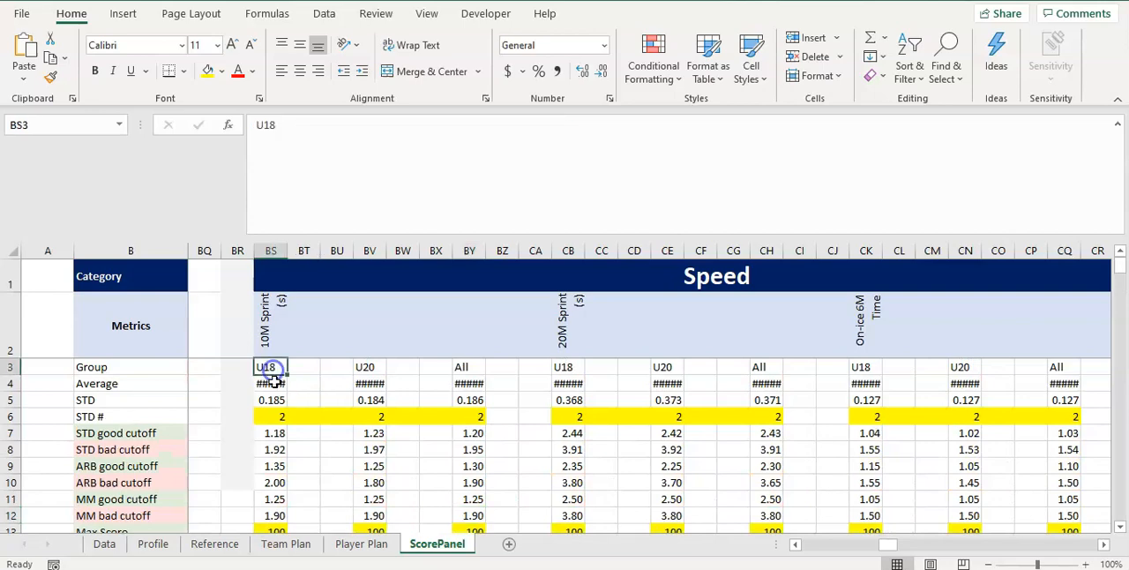
scroll(298, 432, down, 8)
scroll(298, 436, down, 3)
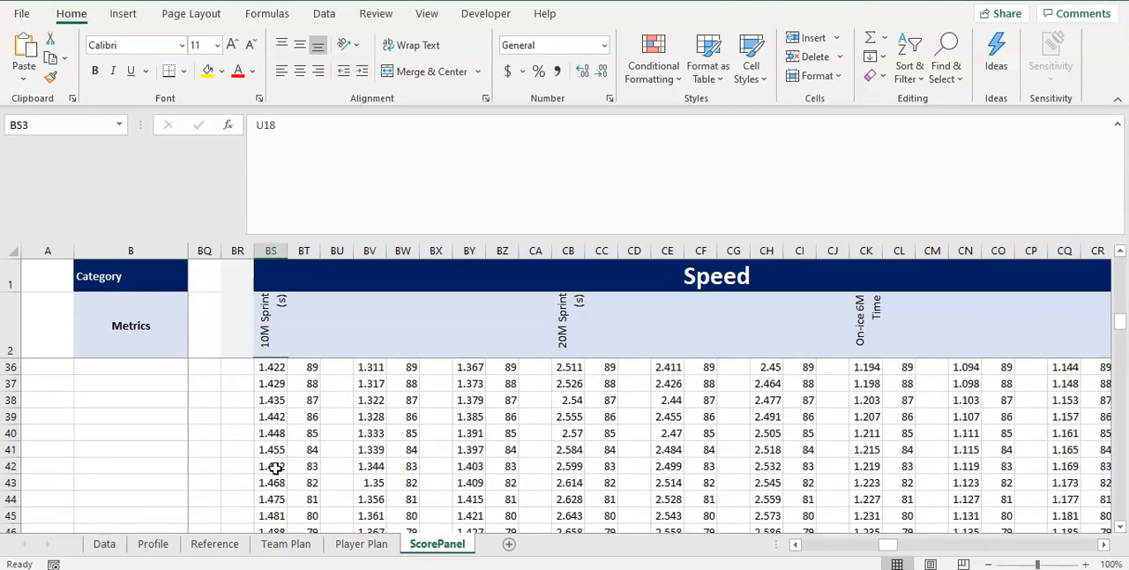
drag(275, 468, 309, 448)
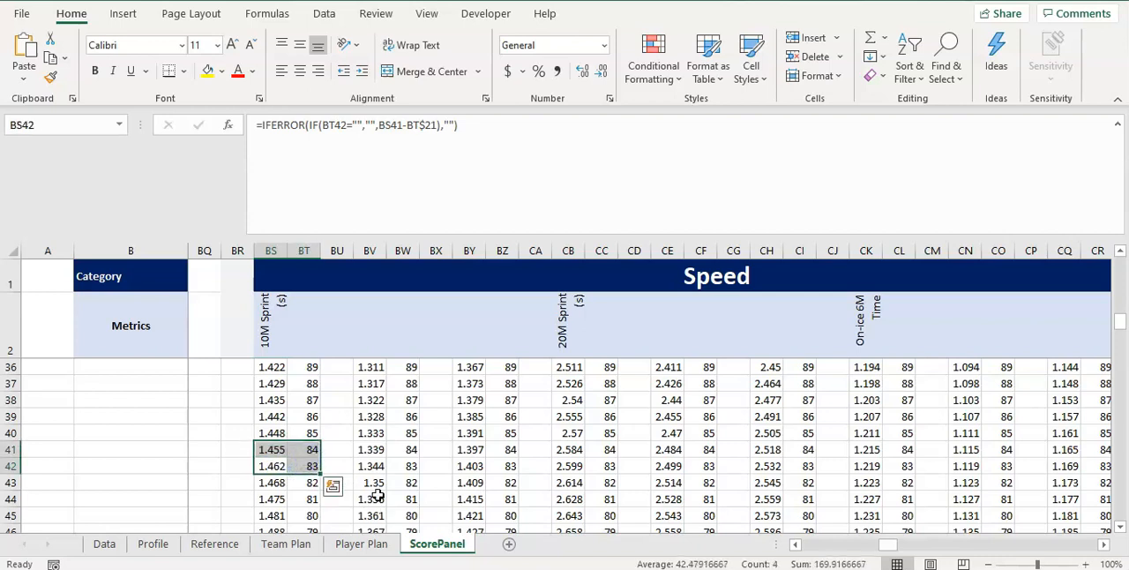
click(313, 415)
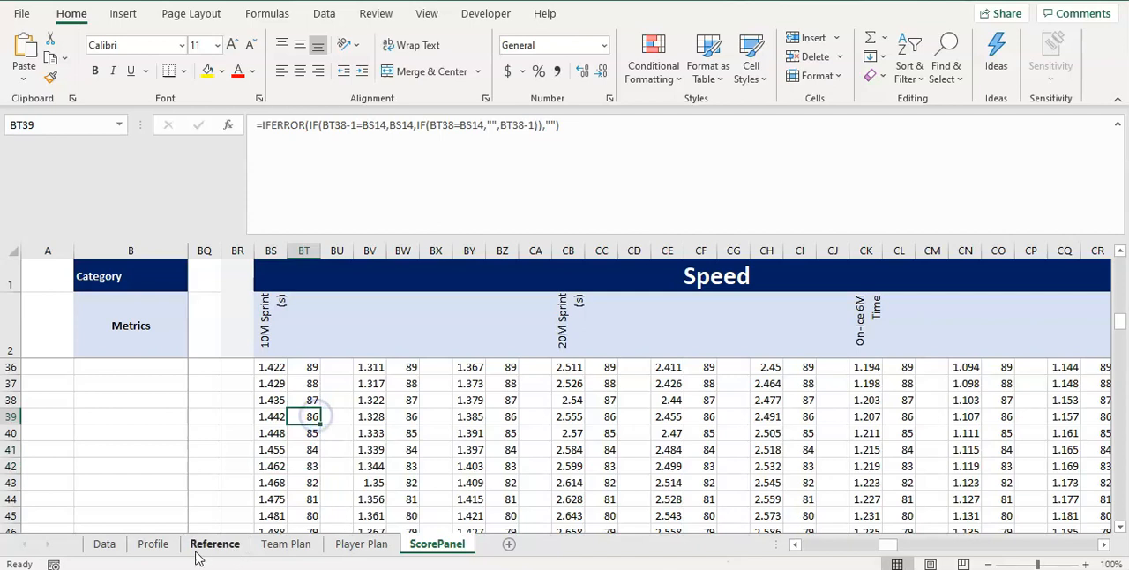
Check the 10M Sprint time and Score 10m Sprint in row 3 of the Data sheet
click(103, 544)
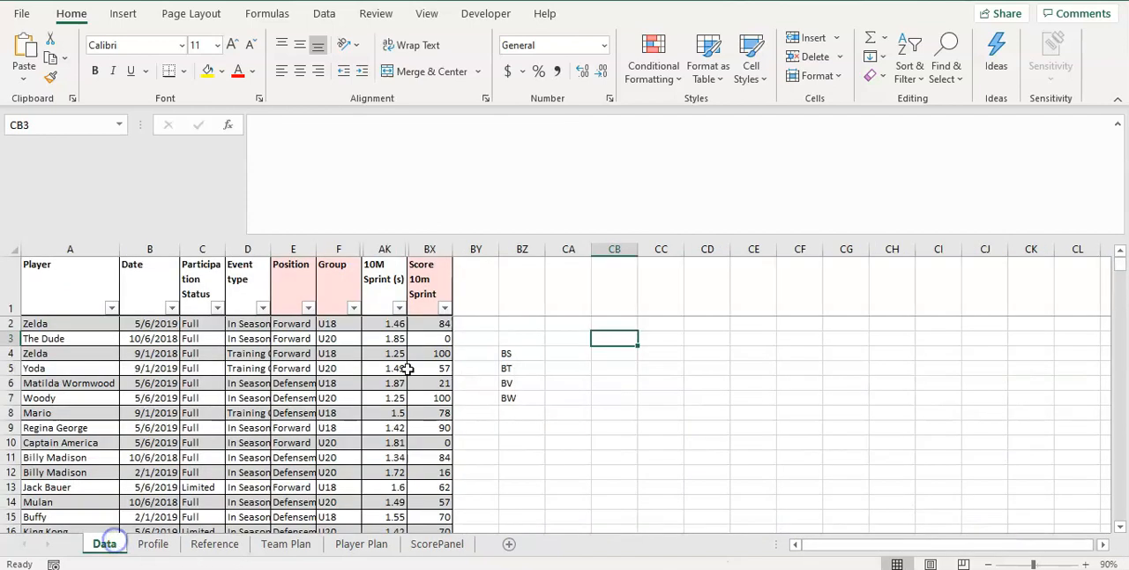
click(441, 341)
key(Left)
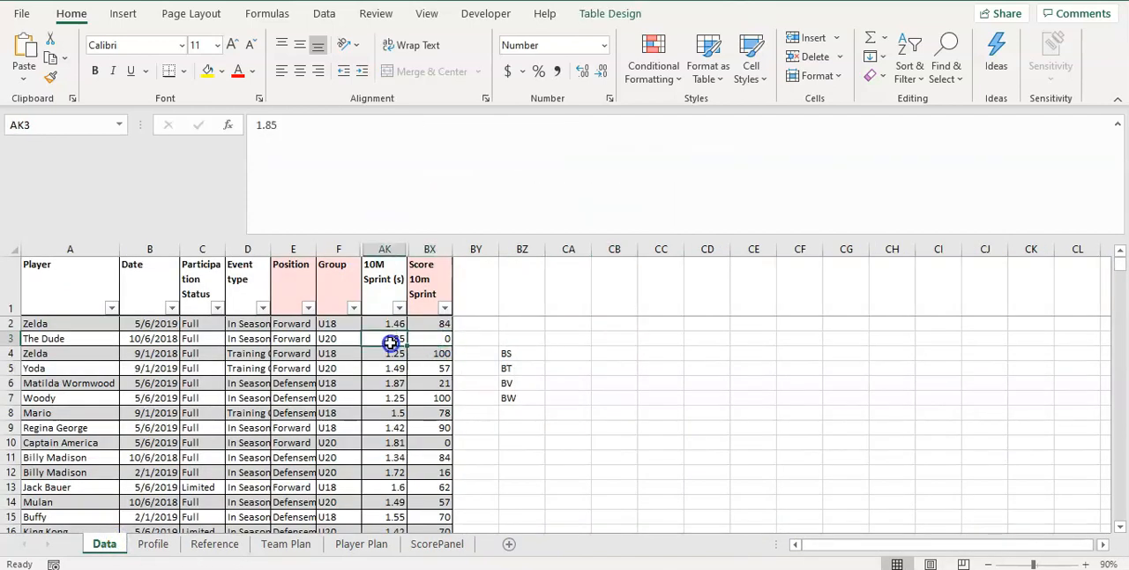
click(441, 341)
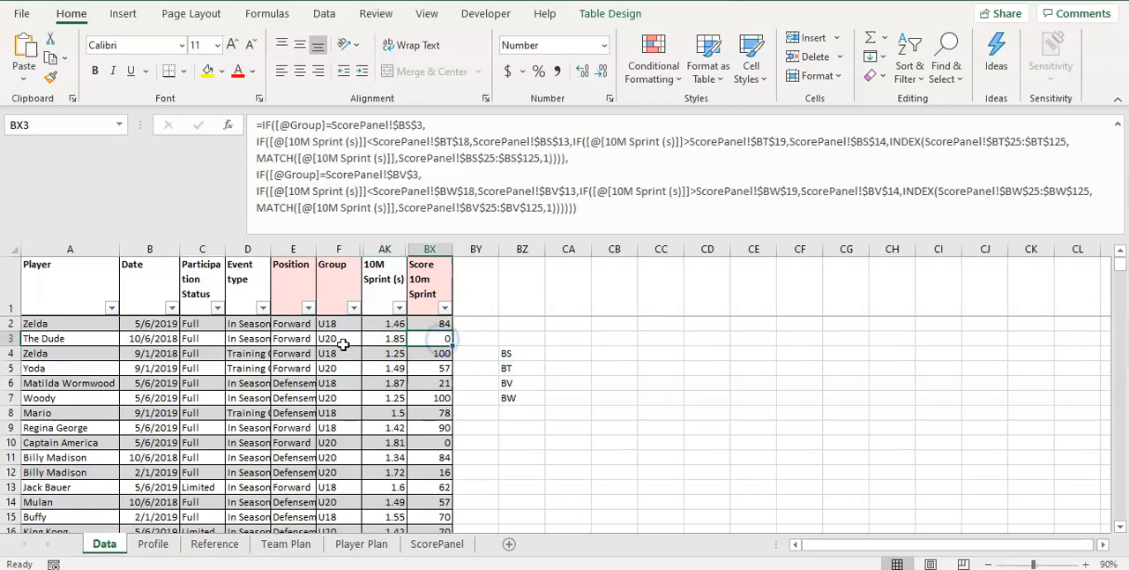
Look up the row 3 sprint time in ScorePanel's U20 10M Sprint value and score list, down to its last row
click(237, 546)
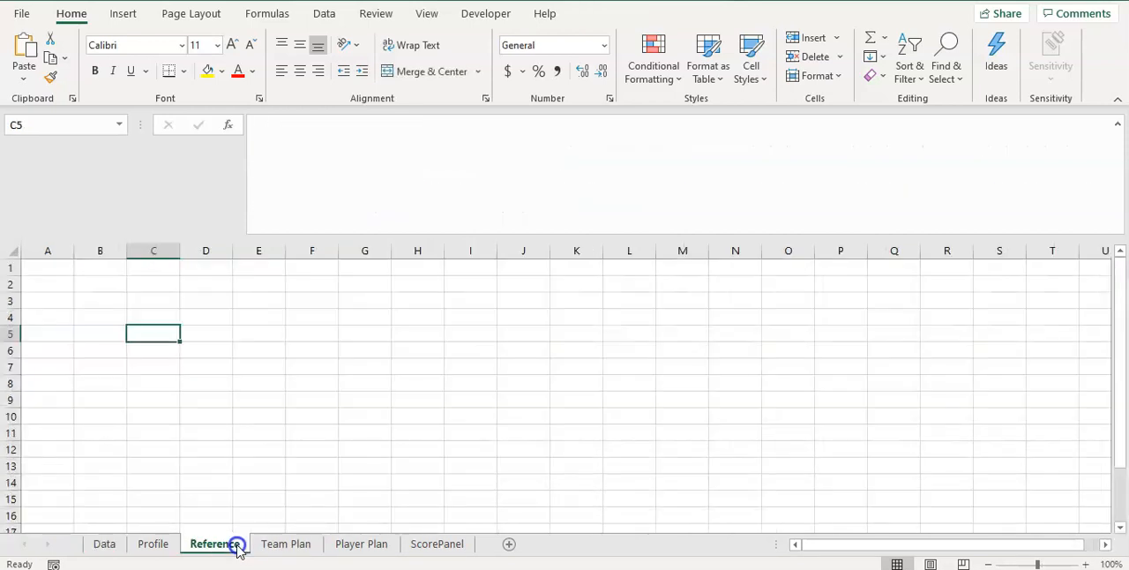
click(422, 546)
scroll(404, 446, up, 2)
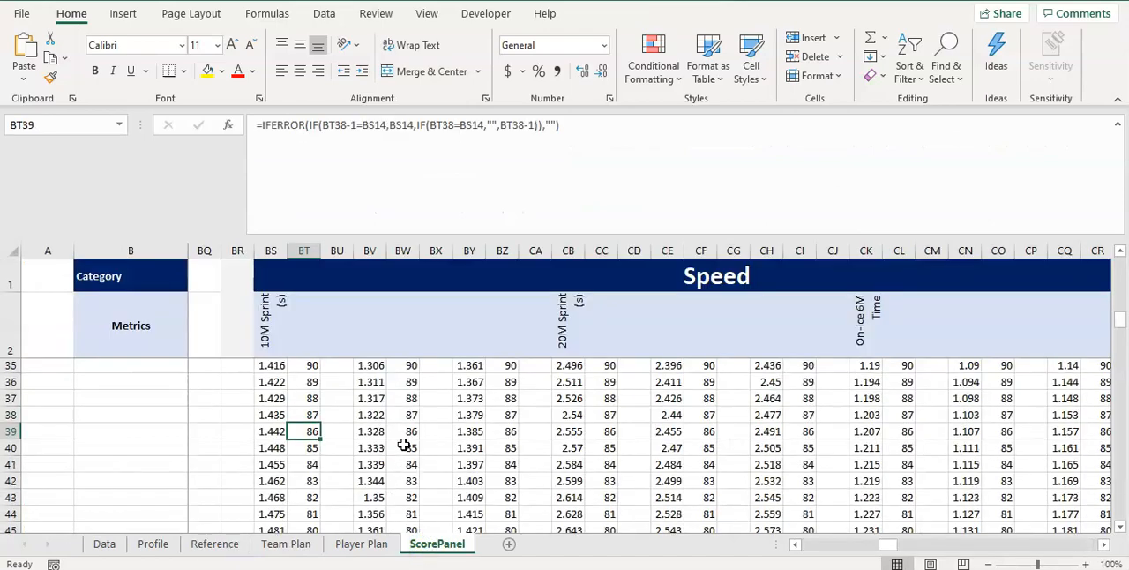
scroll(404, 447, up, 9)
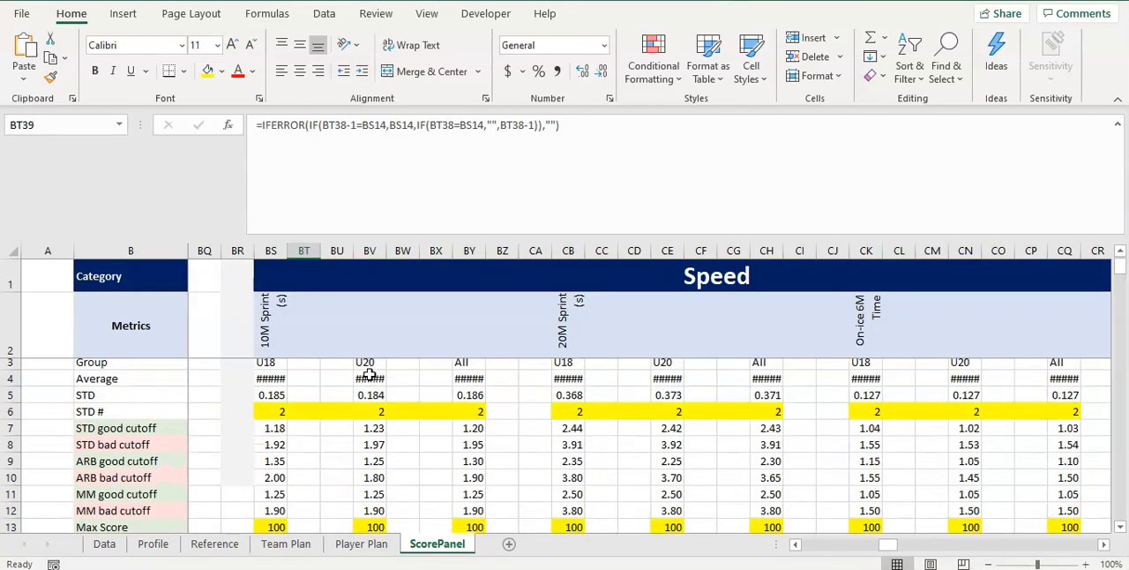
scroll(365, 368, down, 18)
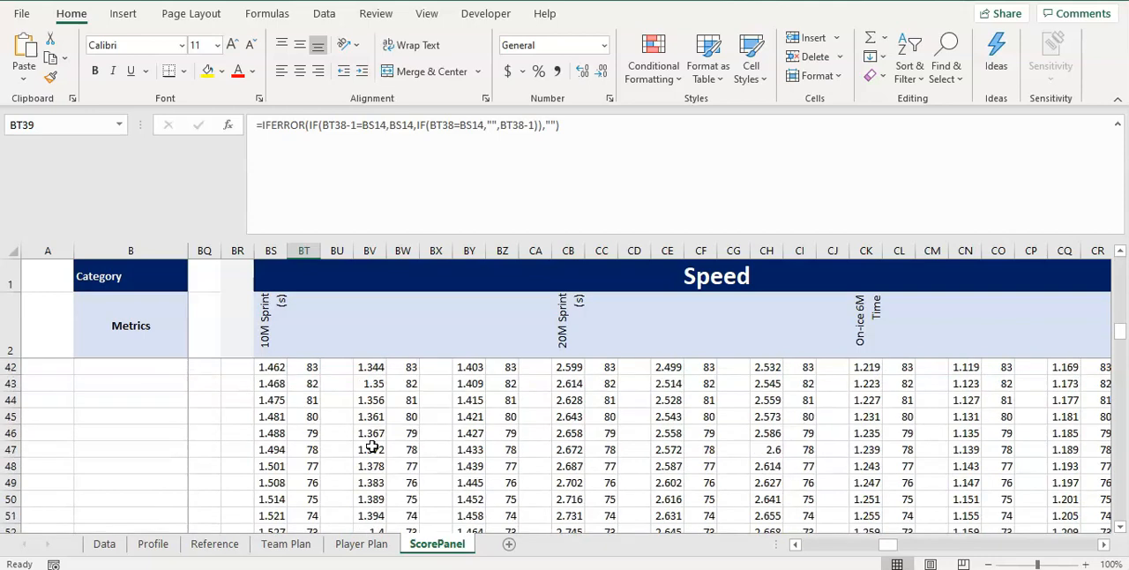
scroll(375, 447, down, 9)
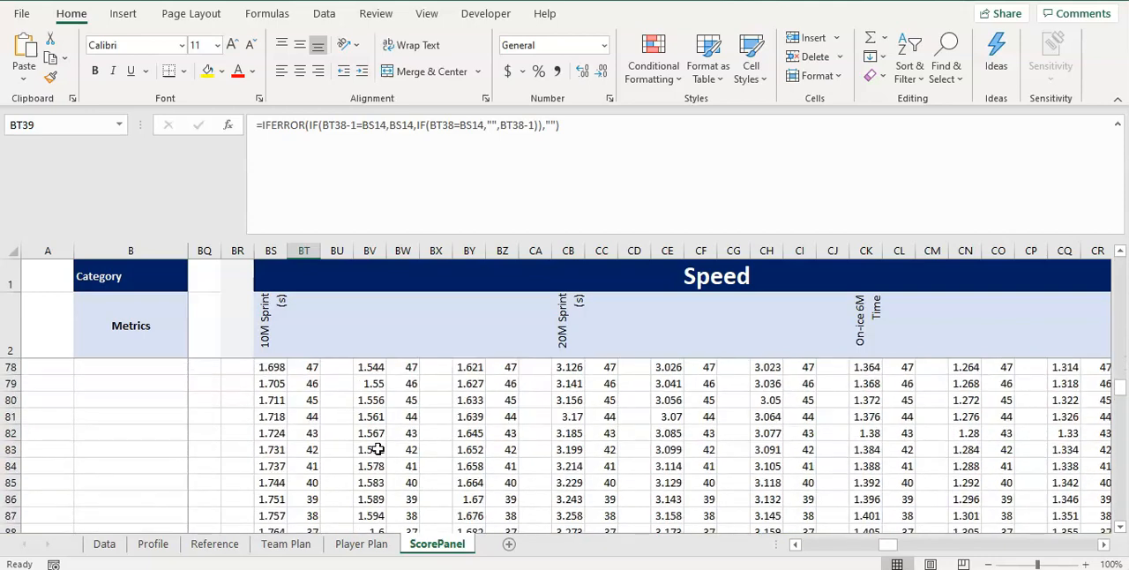
scroll(377, 449, down, 13)
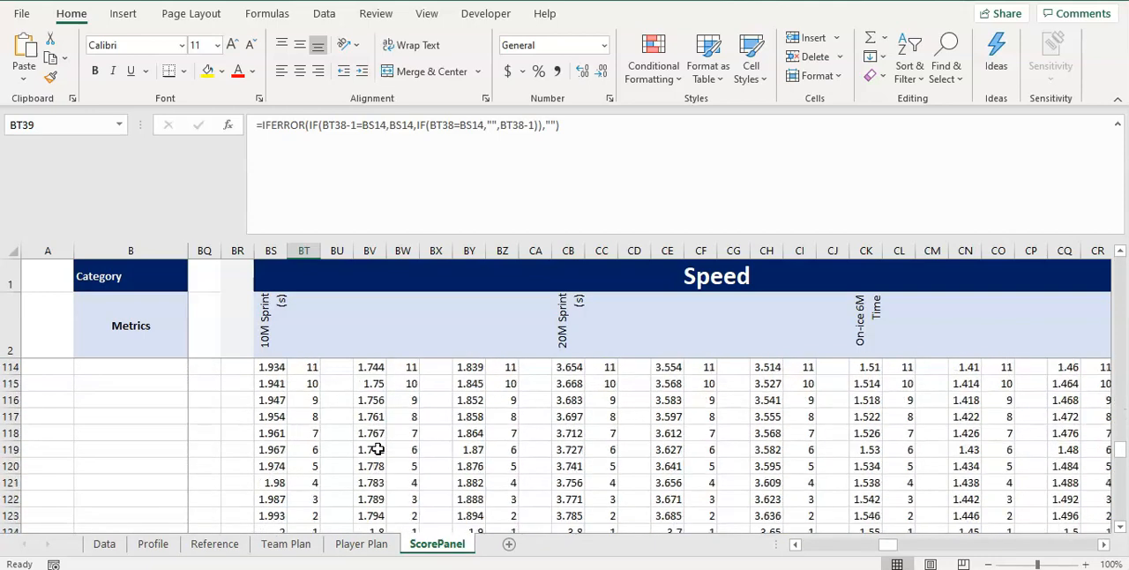
scroll(378, 448, up, 1)
click(376, 446)
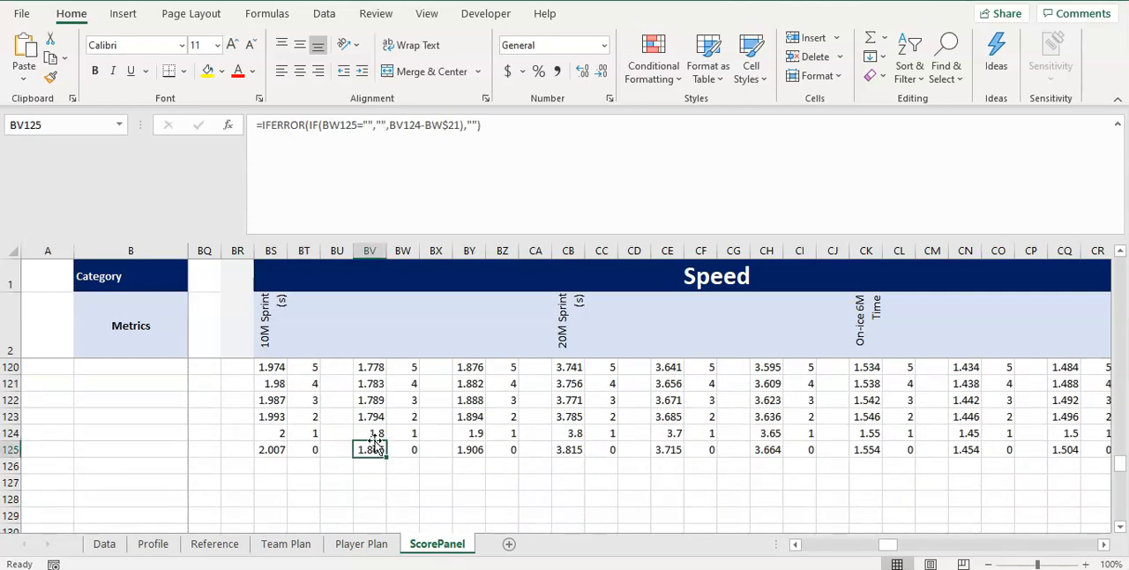
Recheck the row 3 score on the Data sheet against ScorePanel's U20 10M Sprint list and its Cutoff Picker
click(108, 544)
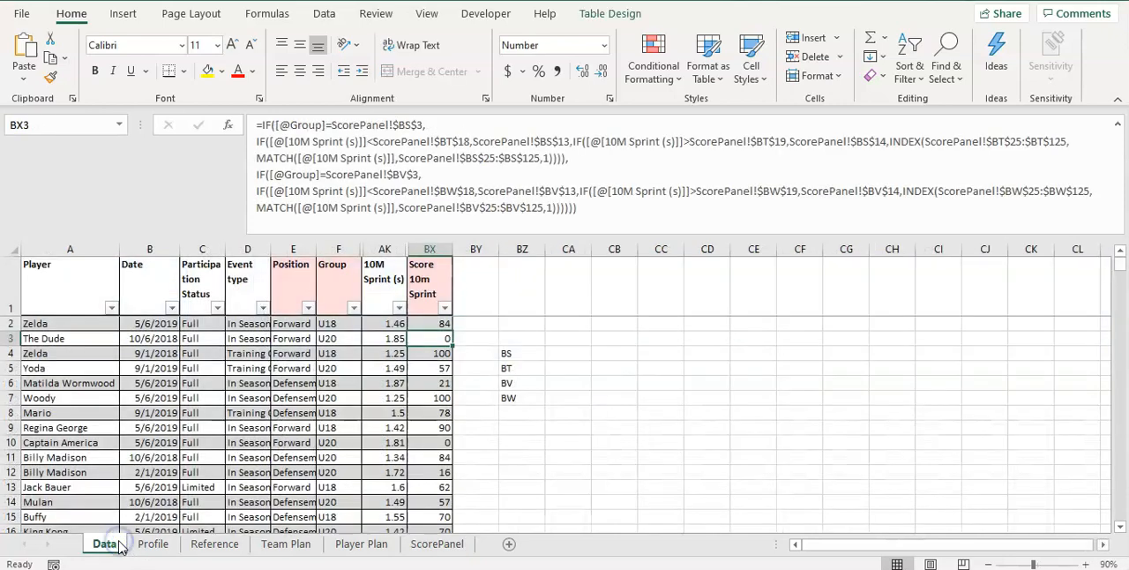
click(413, 543)
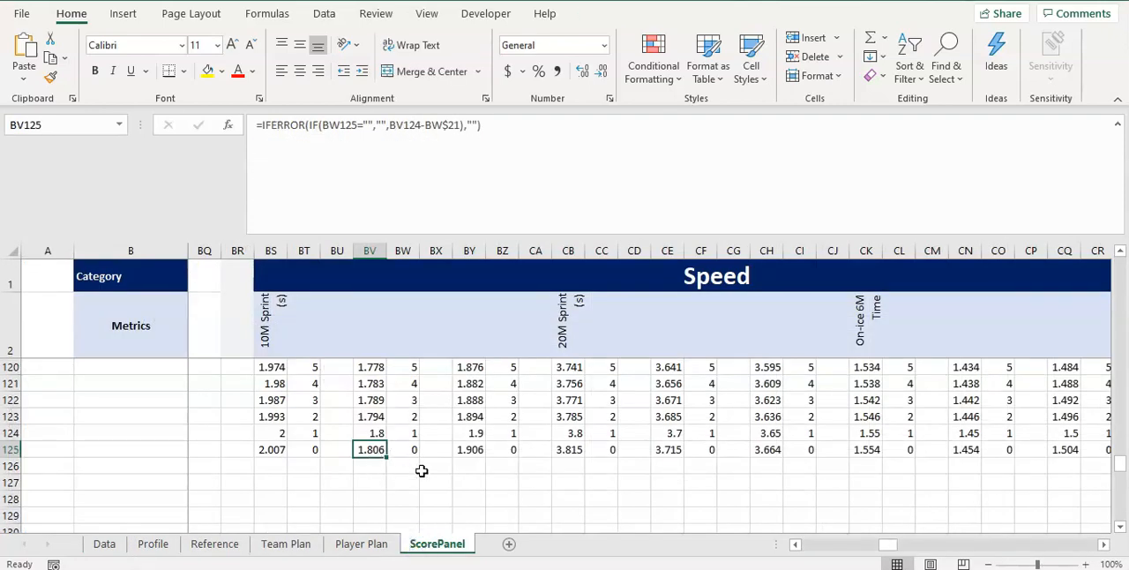
scroll(414, 471, up, 8)
scroll(401, 472, down, 3)
scroll(385, 474, up, 20)
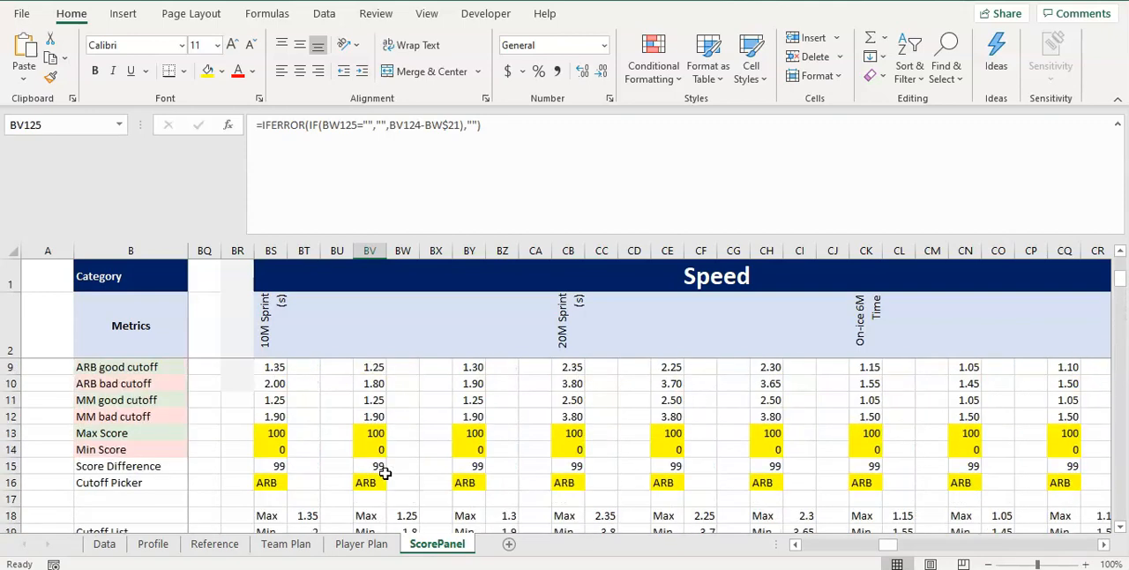
click(382, 481)
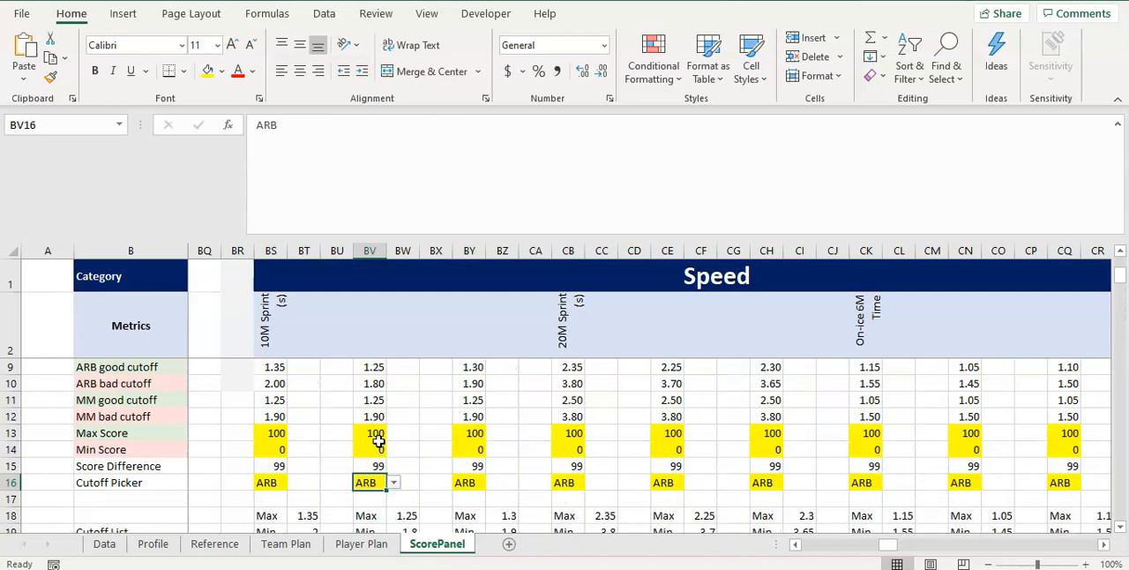
Compare the ARB good and bad cutoffs of the U18 and U20 10M Sprint columns on ScorePanel
scroll(400, 427, up, 2)
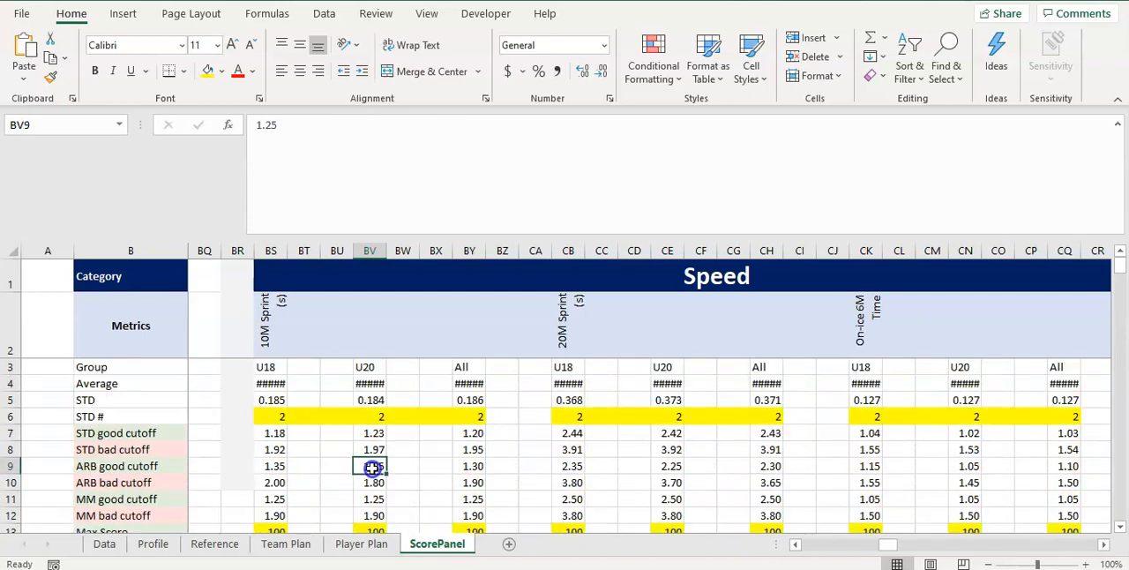
drag(370, 465, 371, 480)
text(1.25 1.80)
click(267, 466)
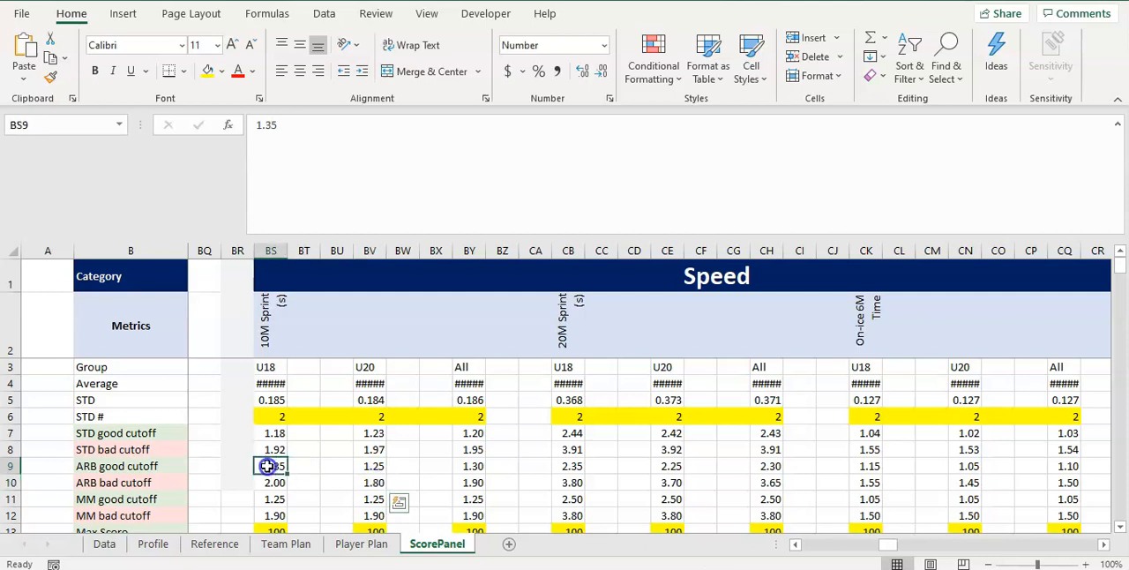
drag(276, 470, 390, 480)
Fill the ARB good cutoff and ARB bad cutoff rows, 9 and 10, with yellow across ScorePanel
drag(878, 547, 768, 547)
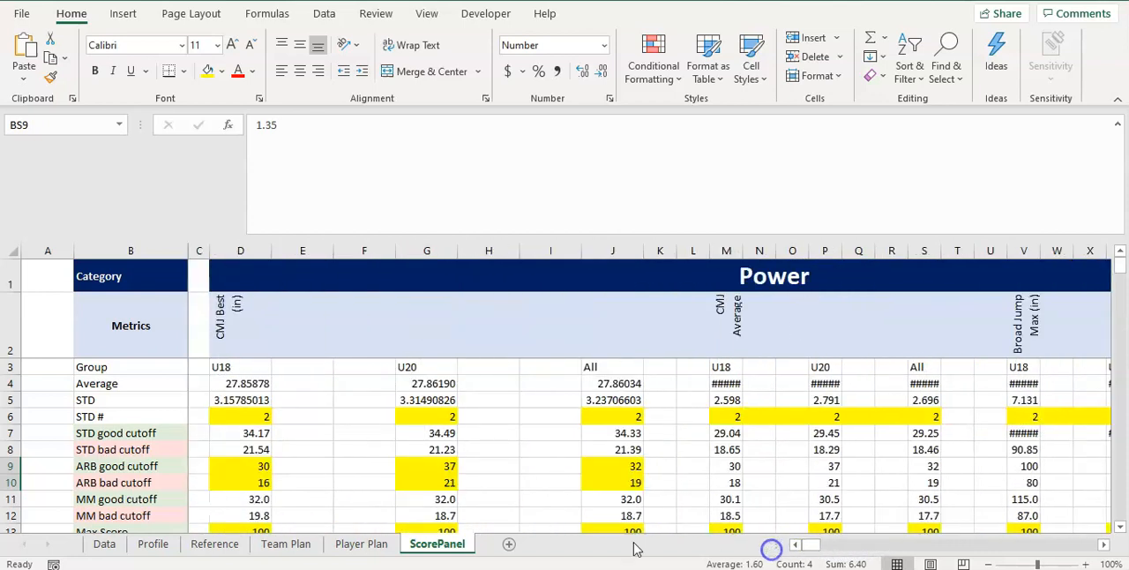
click(13, 481)
click(12, 466)
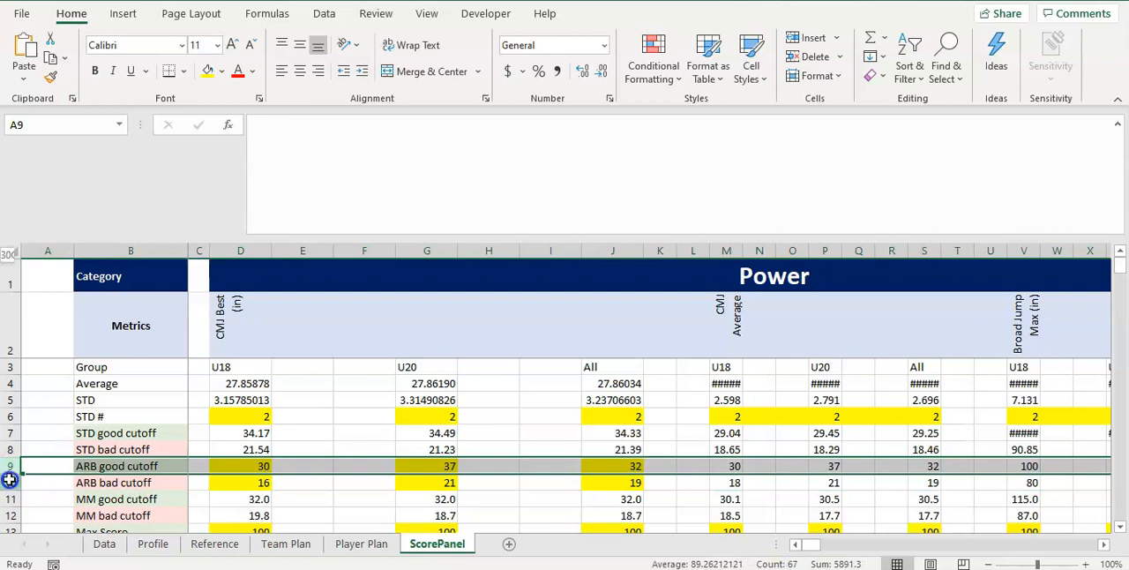
drag(9, 478, 11, 481)
click(208, 71)
click(550, 449)
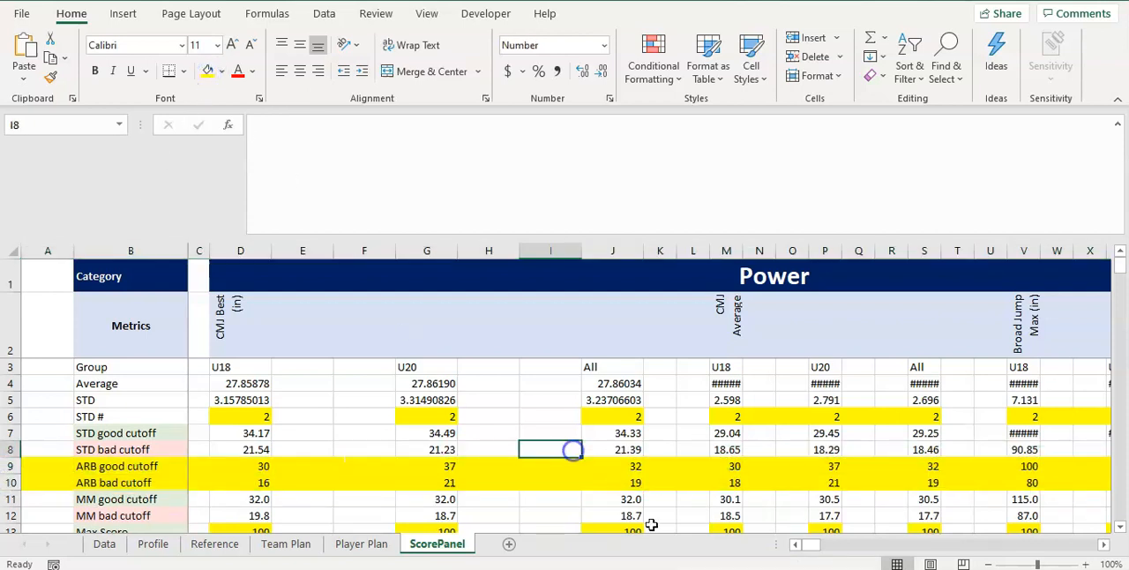
Set the U20 ARB bad cutoff for 10M Sprint in ScorePanel cell BV10 to 2.0
drag(815, 551, 885, 547)
click(383, 467)
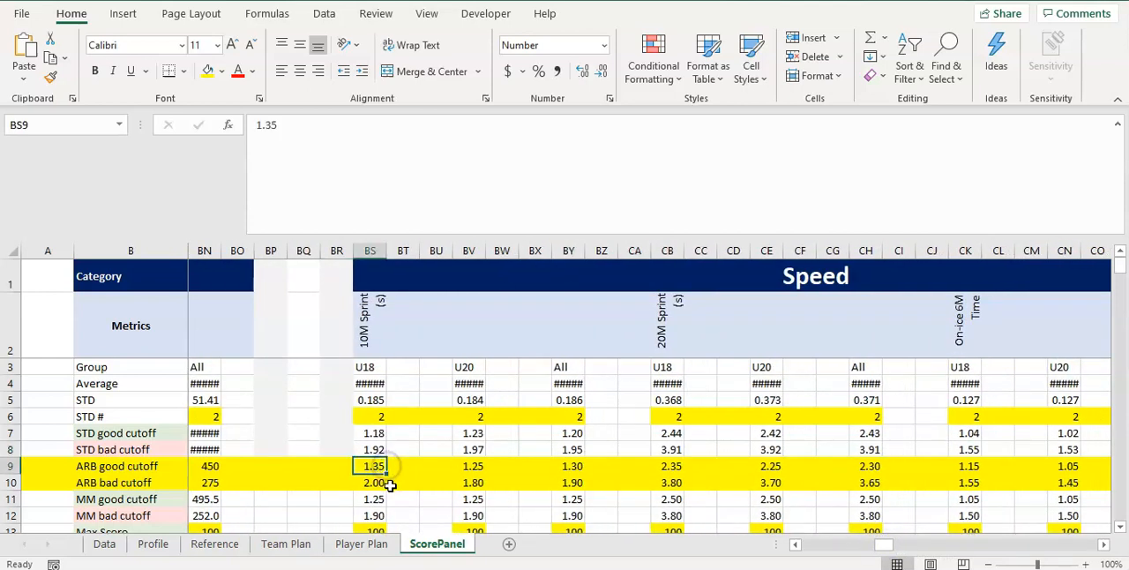
click(494, 467)
click(502, 481)
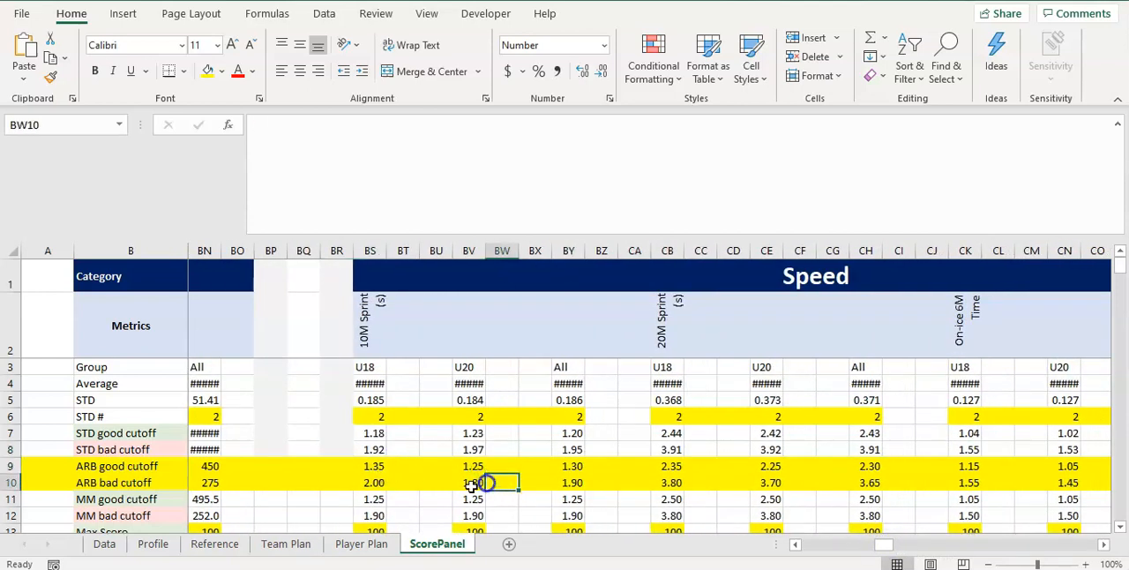
click(473, 483)
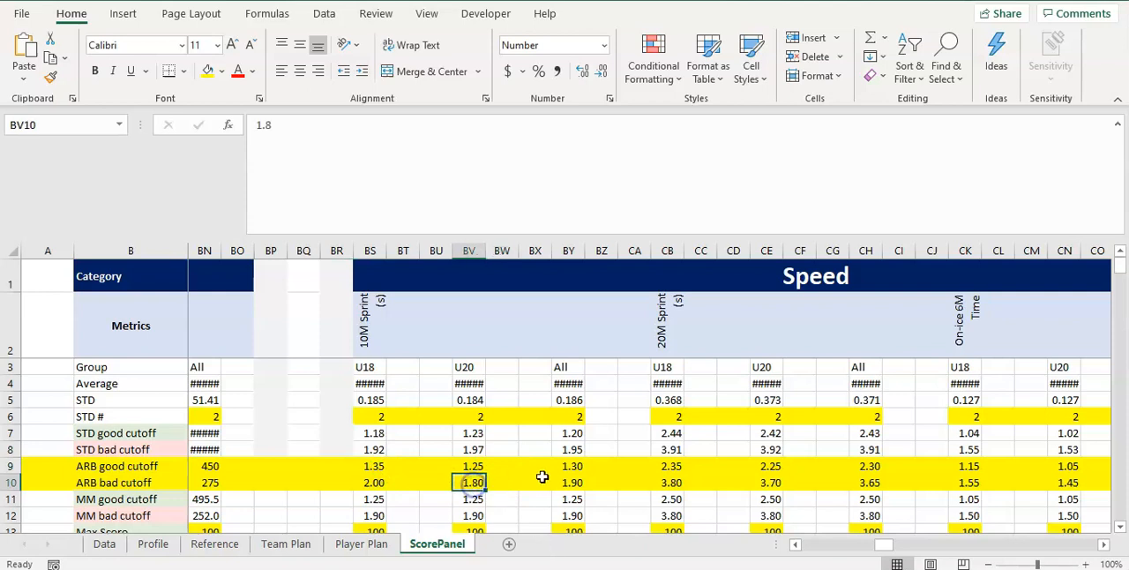
text(2.0)
key(Return)
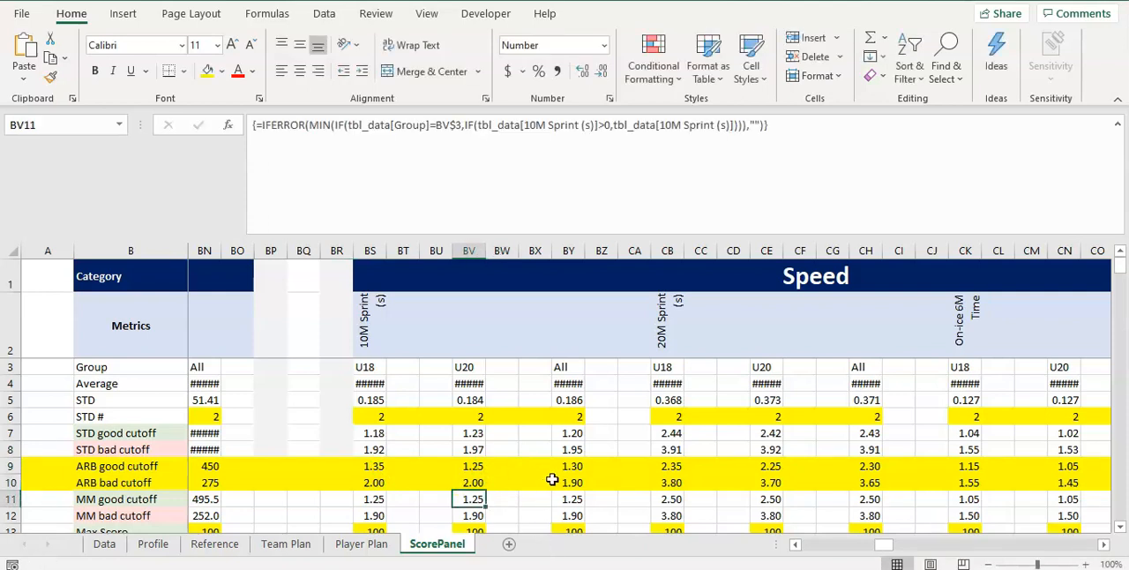
Look up the row 3 sprint time in ScorePanel's U20 10M Sprint list and compare its score with the Data sheet
scroll(551, 478, down, 13)
scroll(554, 484, down, 20)
scroll(554, 484, down, 1)
scroll(514, 448, up, 1)
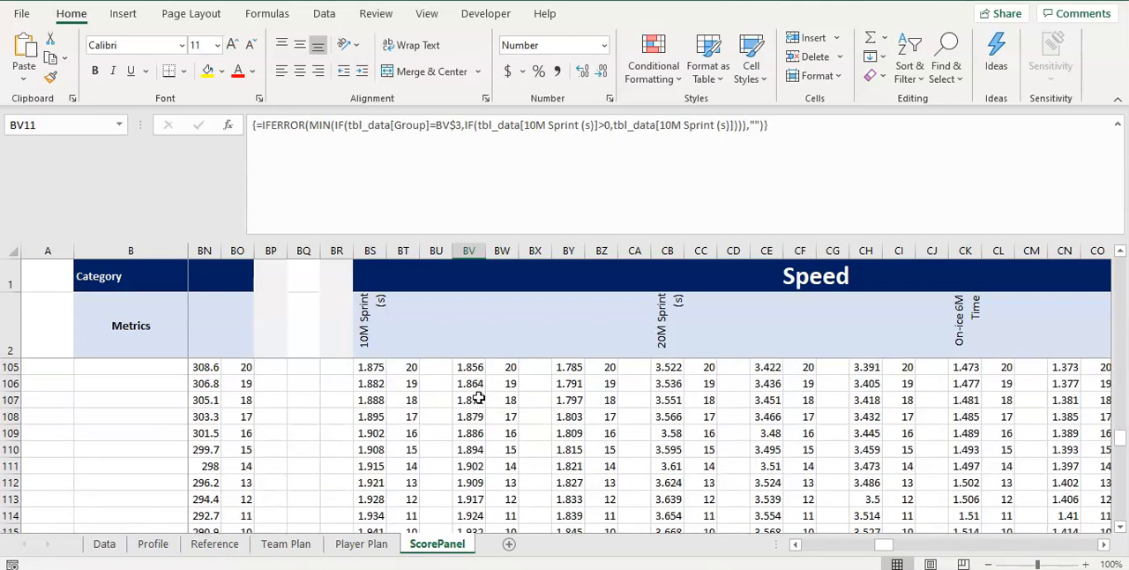
drag(473, 403, 502, 400)
click(479, 434)
scroll(509, 450, up, 1)
click(502, 400)
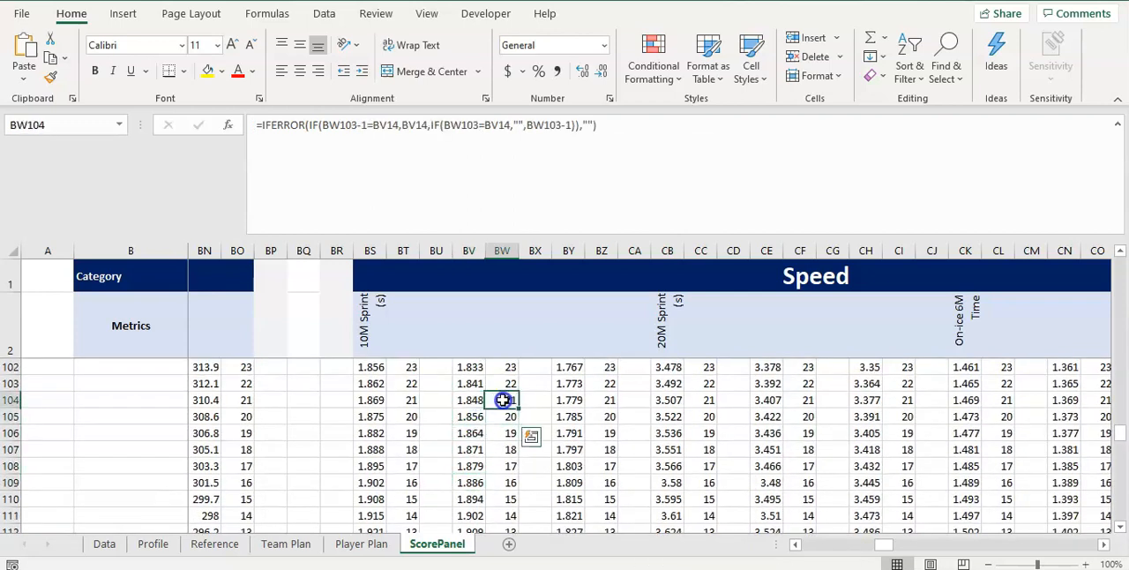
click(104, 545)
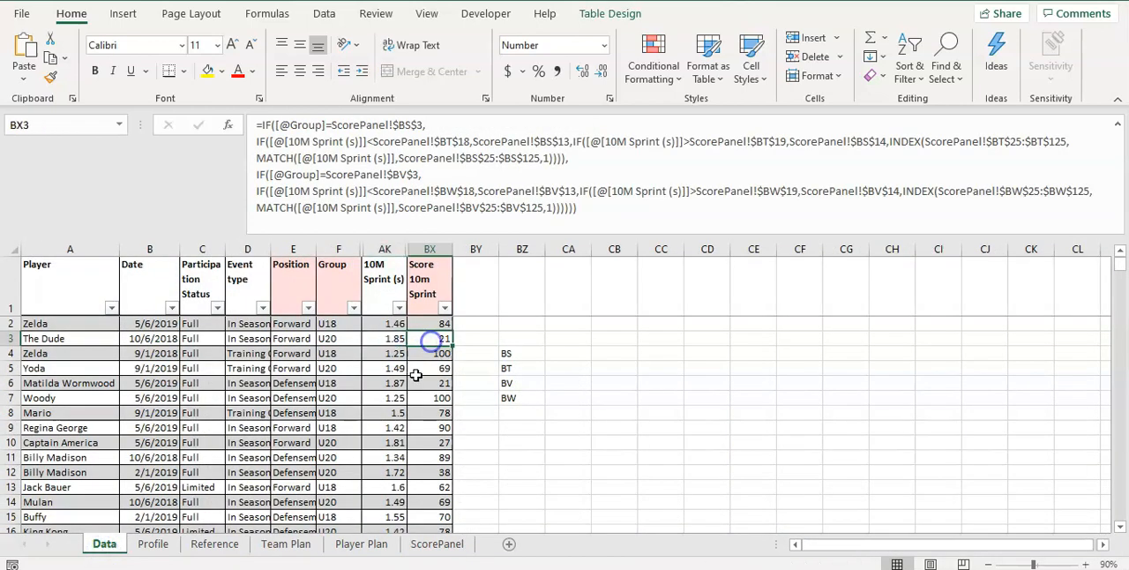
Clear the column-letter notes from cells BZ4:BZ7 on the Data sheet
drag(508, 355, 506, 398)
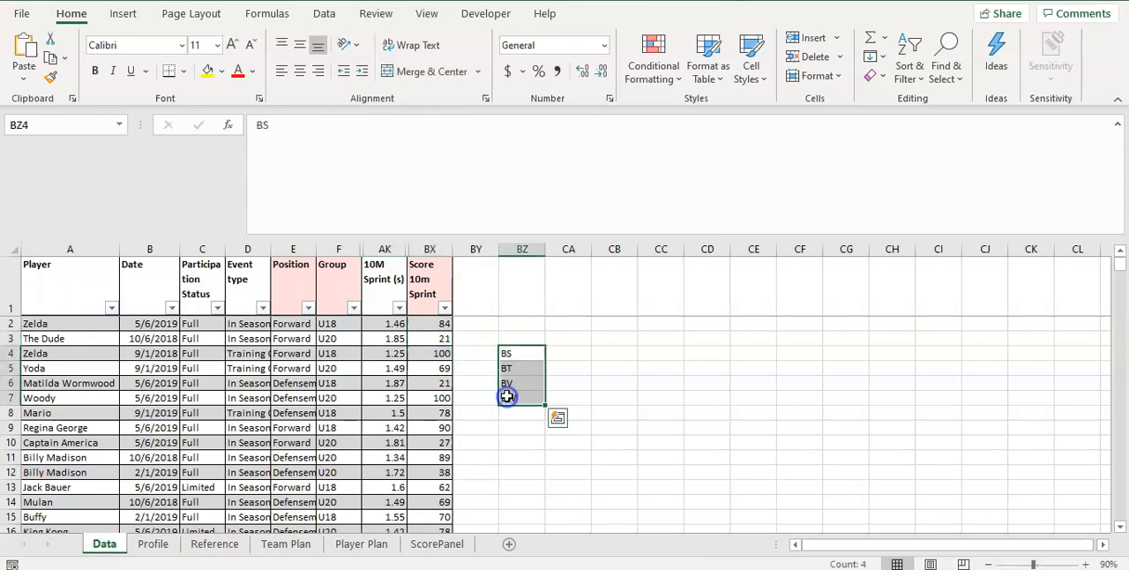
right_click(507, 398)
click(556, 298)
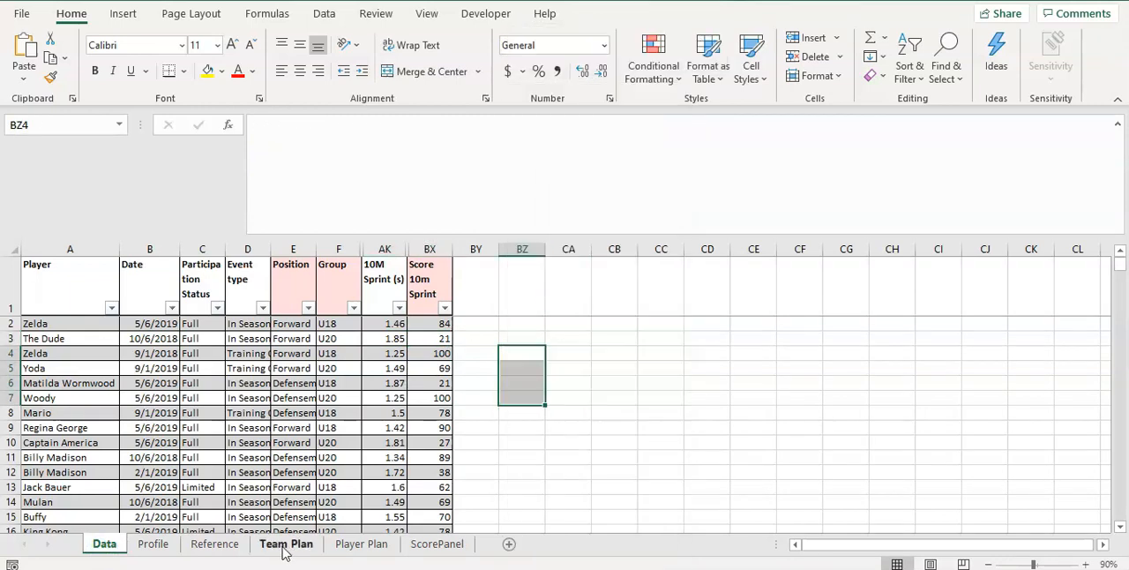
Review the ARB good and bad cutoff rows for the Speed metrics on ScorePanel
click(284, 545)
click(357, 543)
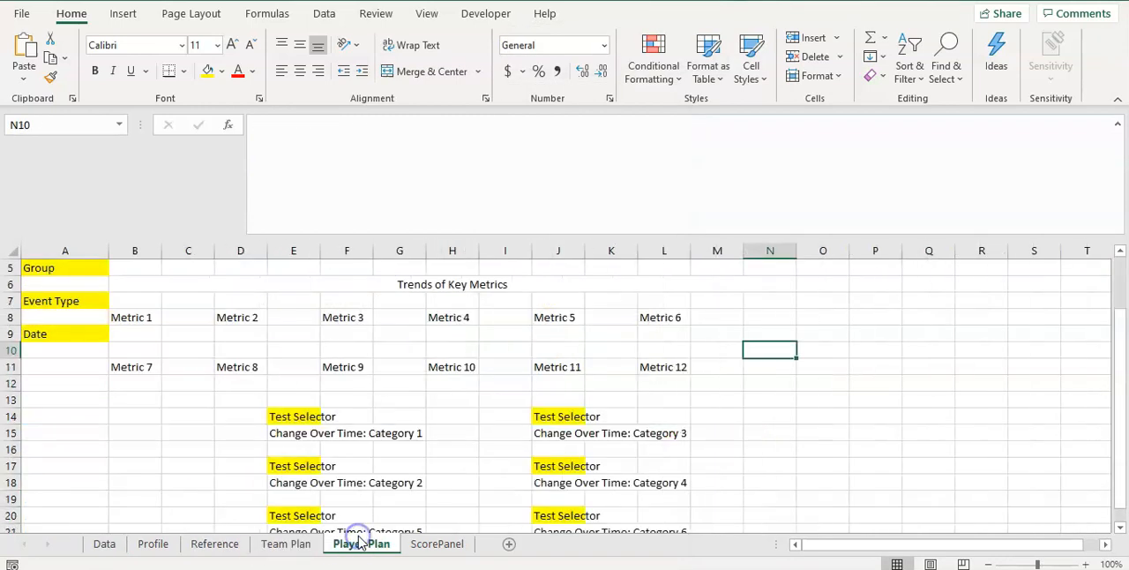
click(436, 543)
click(625, 465)
scroll(622, 469, up, 20)
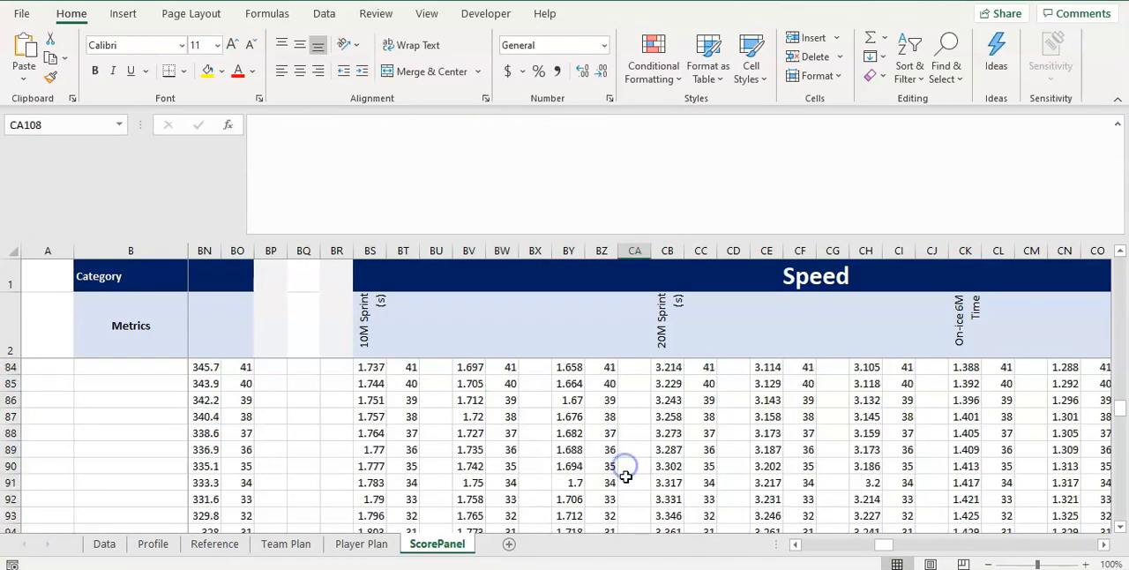
scroll(606, 472, up, 9)
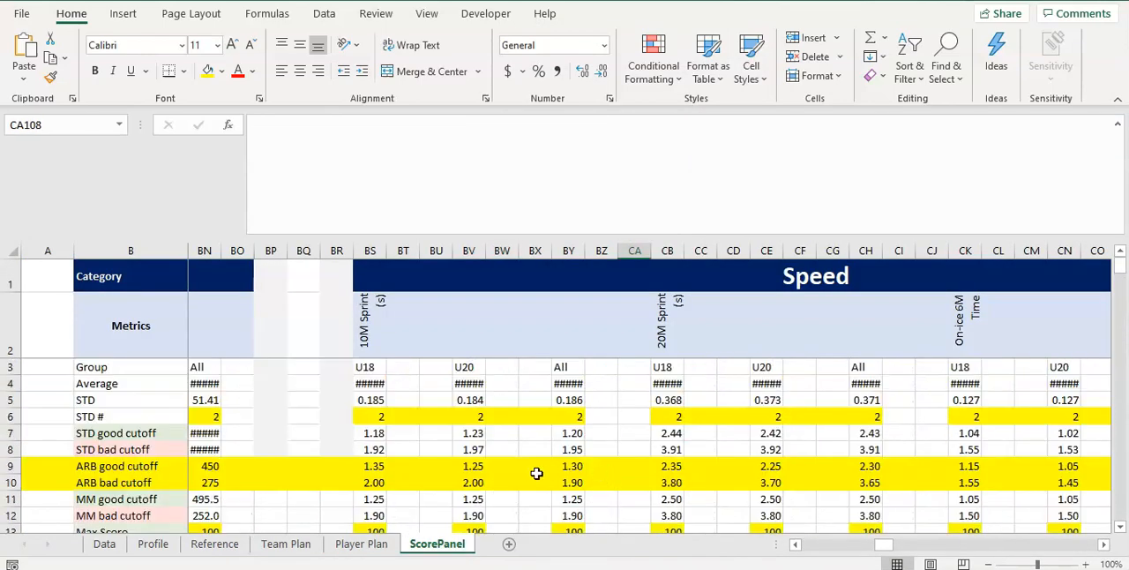
click(302, 464)
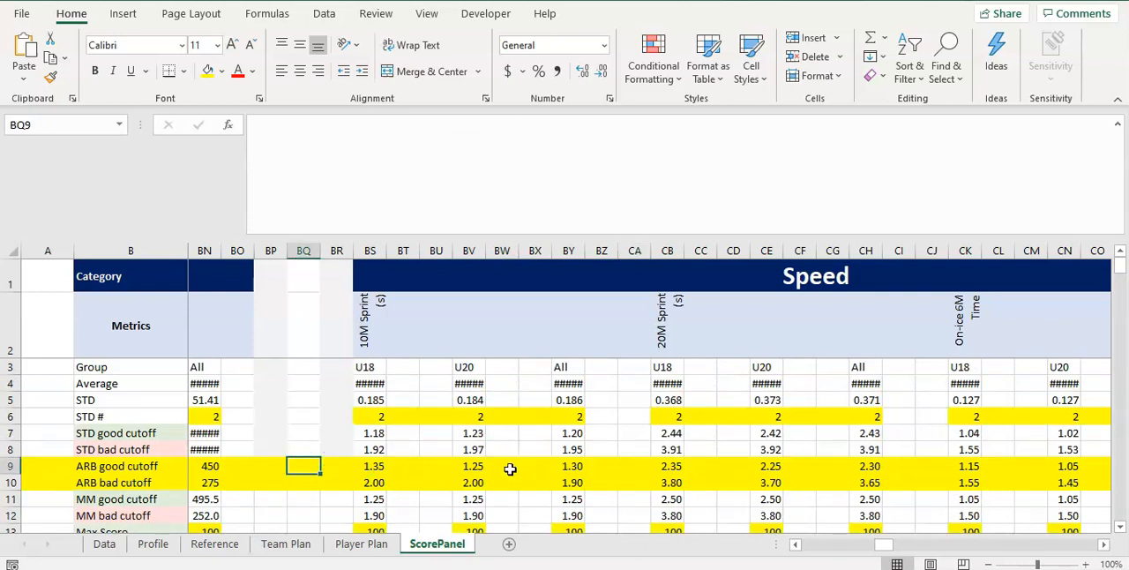
Unhide the hidden columns between AK and BX and between F and AK on the Data sheet
click(106, 544)
click(438, 323)
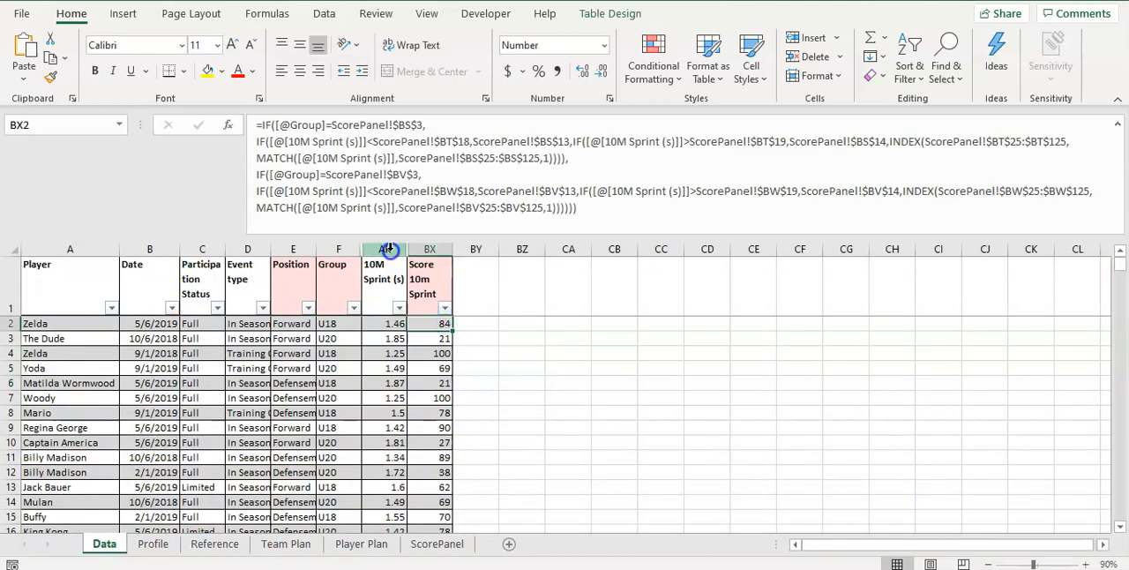
drag(385, 248, 427, 249)
right_click(425, 253)
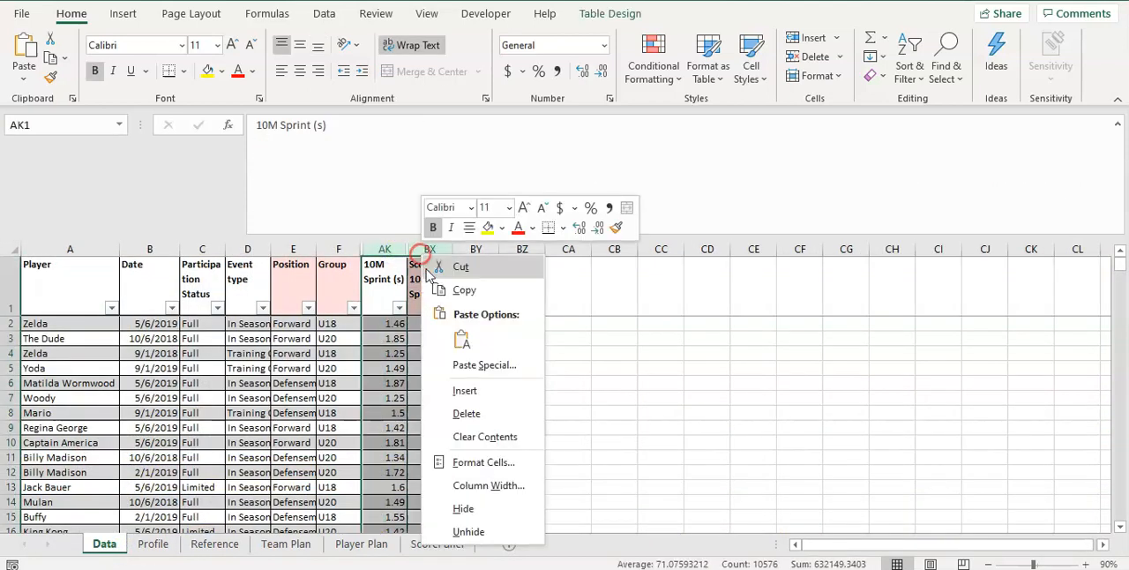
click(468, 530)
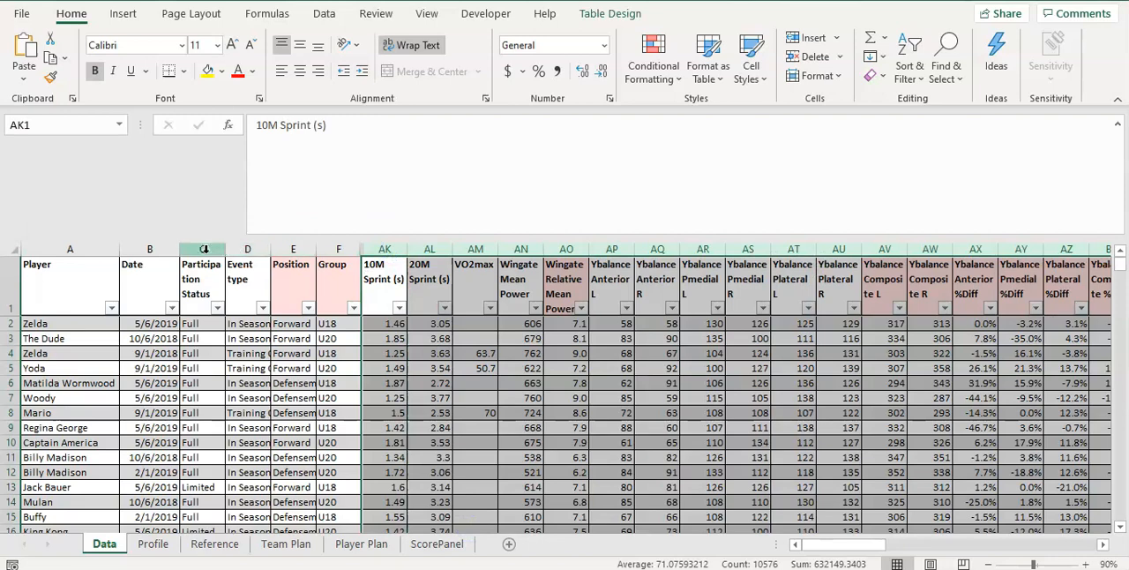
drag(338, 249, 393, 248)
right_click(394, 248)
click(453, 523)
click(611, 412)
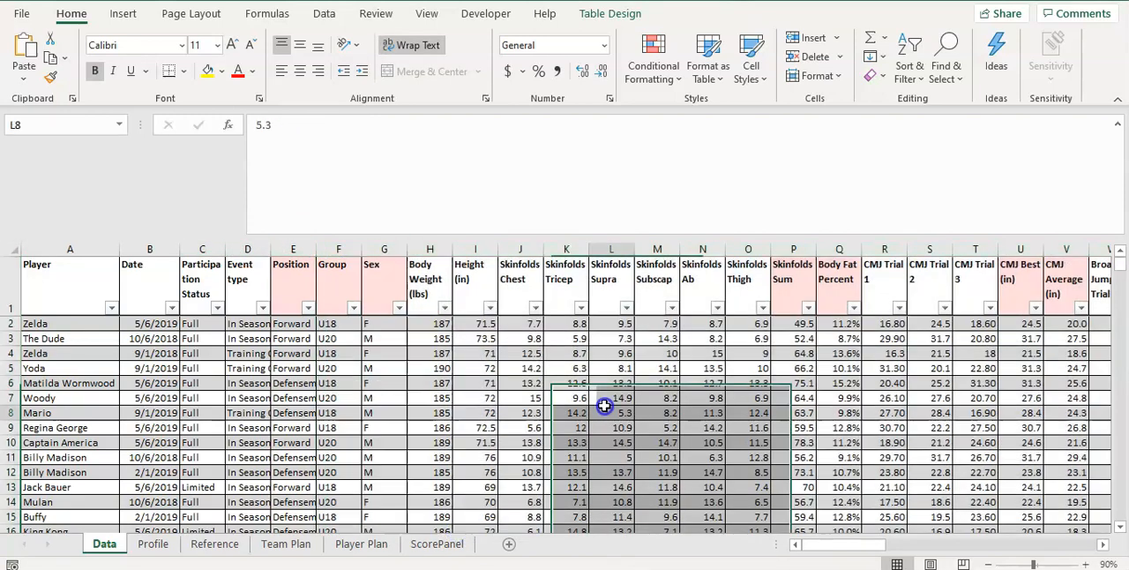
Examine the formulas of the Score CMJ Best and Score 10m Sprint columns at the end of the Data table
drag(937, 544, 1067, 544)
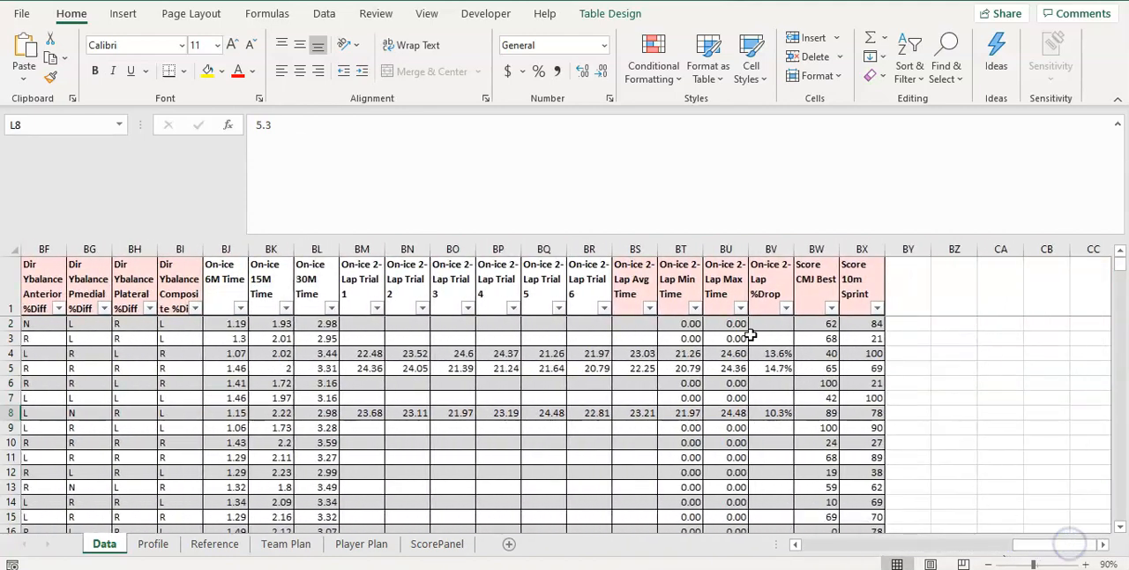
click(829, 325)
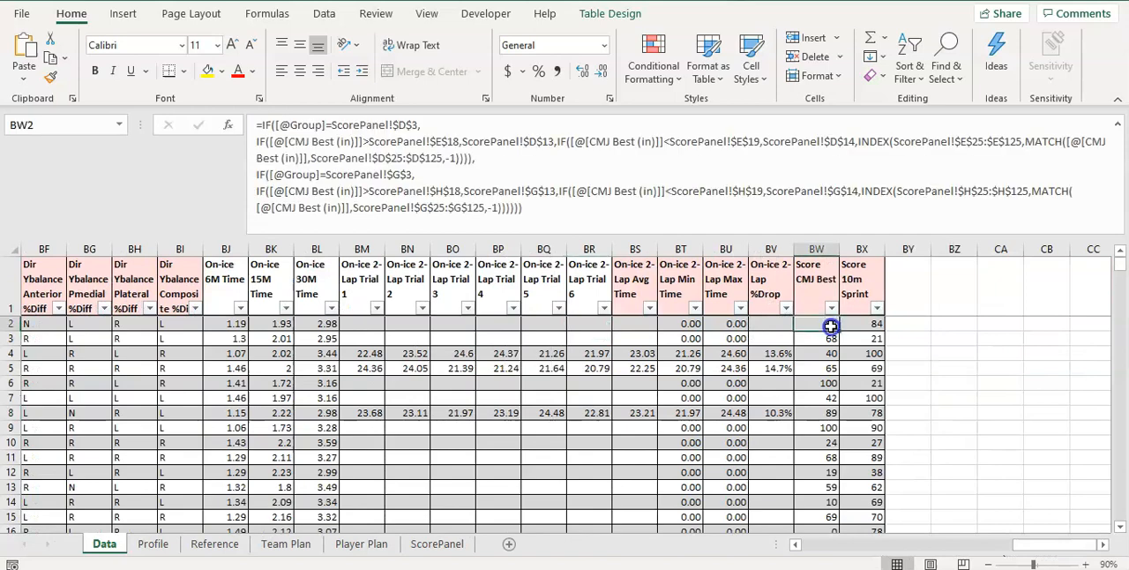
drag(867, 323, 499, 323)
click(473, 298)
click(498, 338)
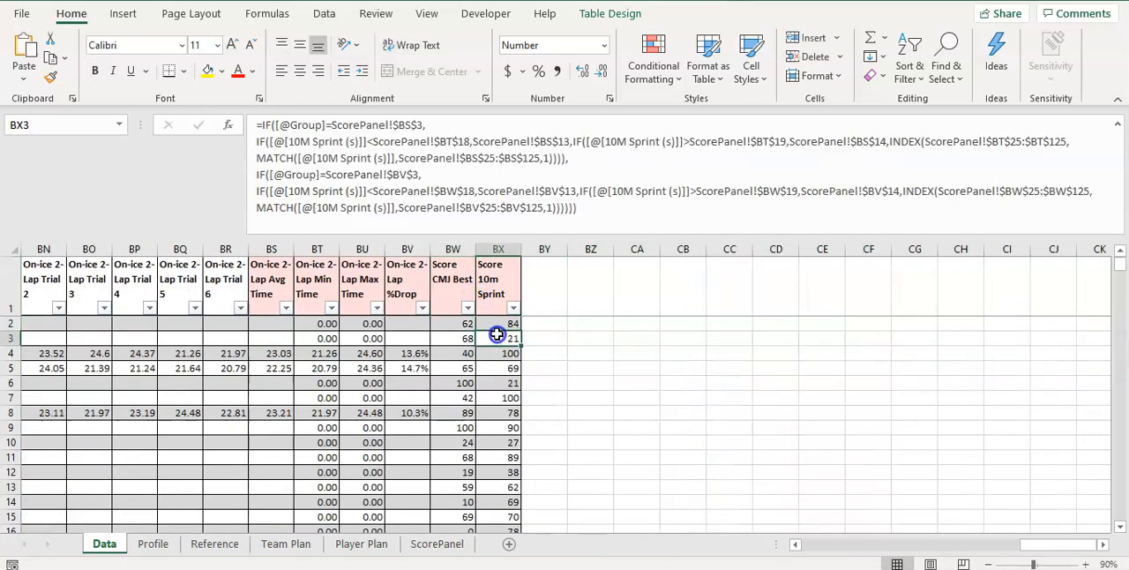
Insert a new table column between Score CMJ Best and Score 10m Sprint on the Data sheet
click(511, 275)
click(496, 249)
right_click(494, 250)
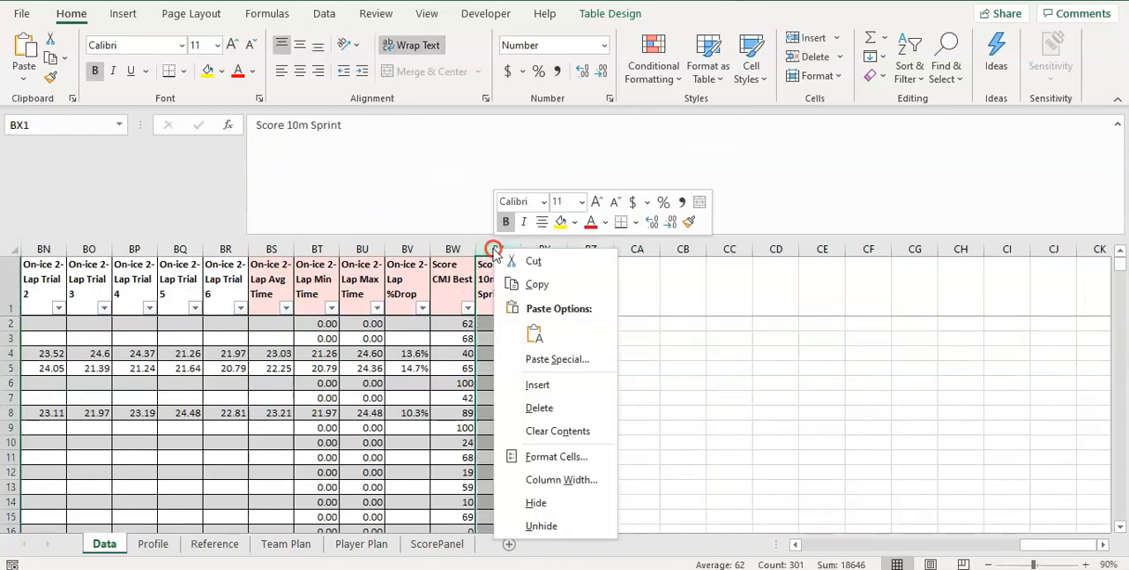
click(557, 388)
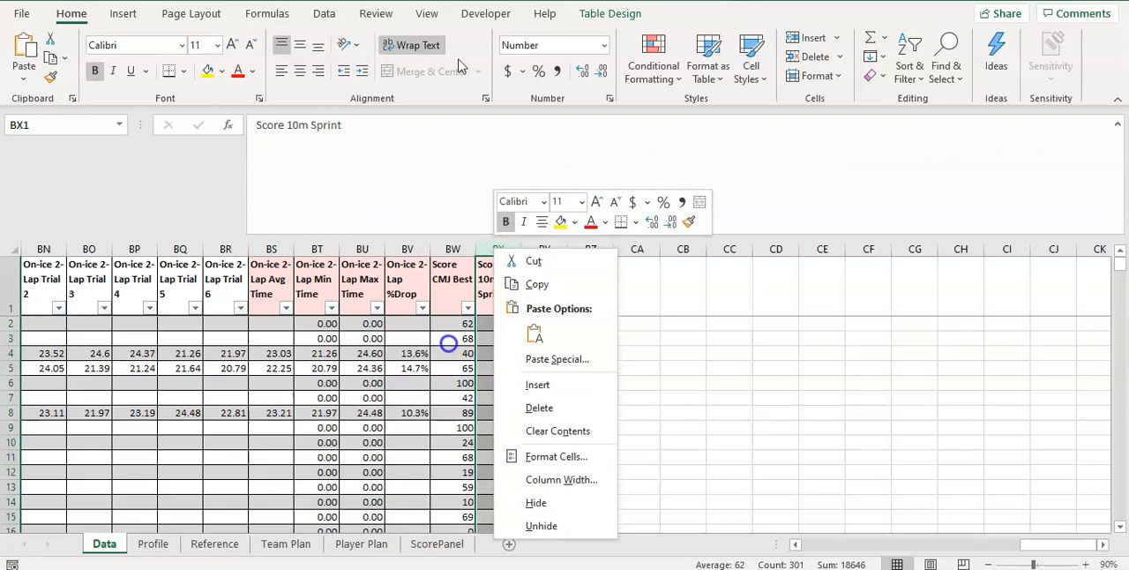
click(493, 323)
click(502, 251)
right_click(503, 251)
click(574, 396)
Name the new column's header in BX1 "Score 20m Sprint"
click(498, 291)
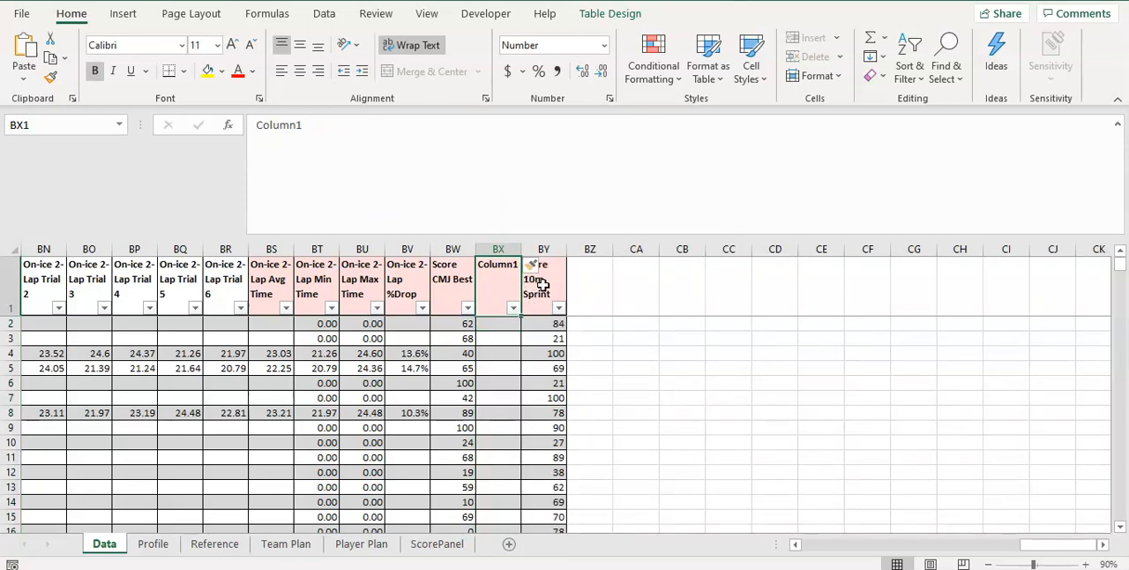
text(Score)
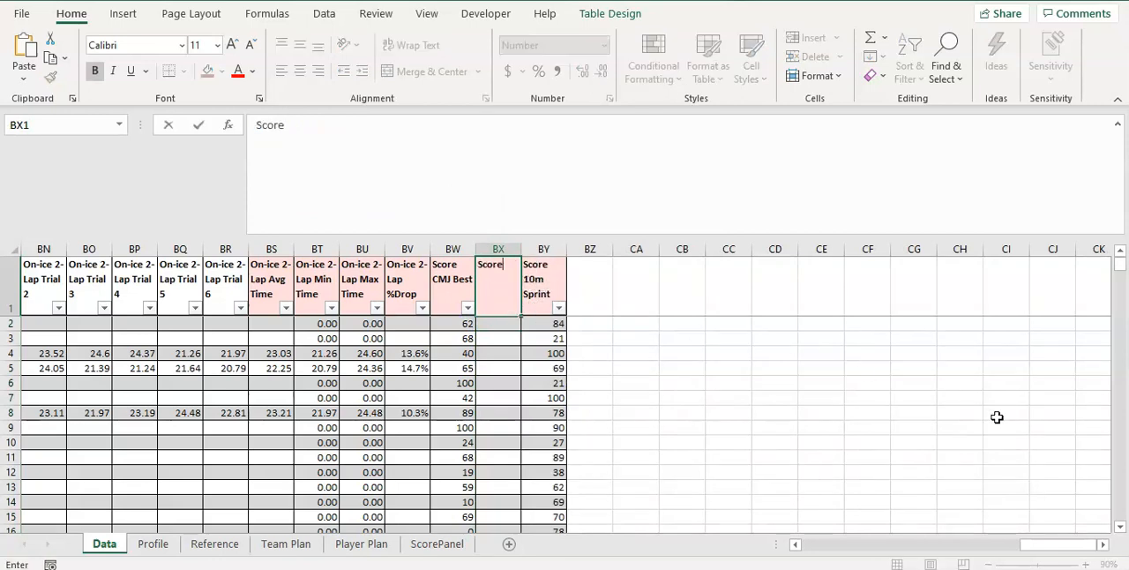
text( 20m Sprint)
key(Return)
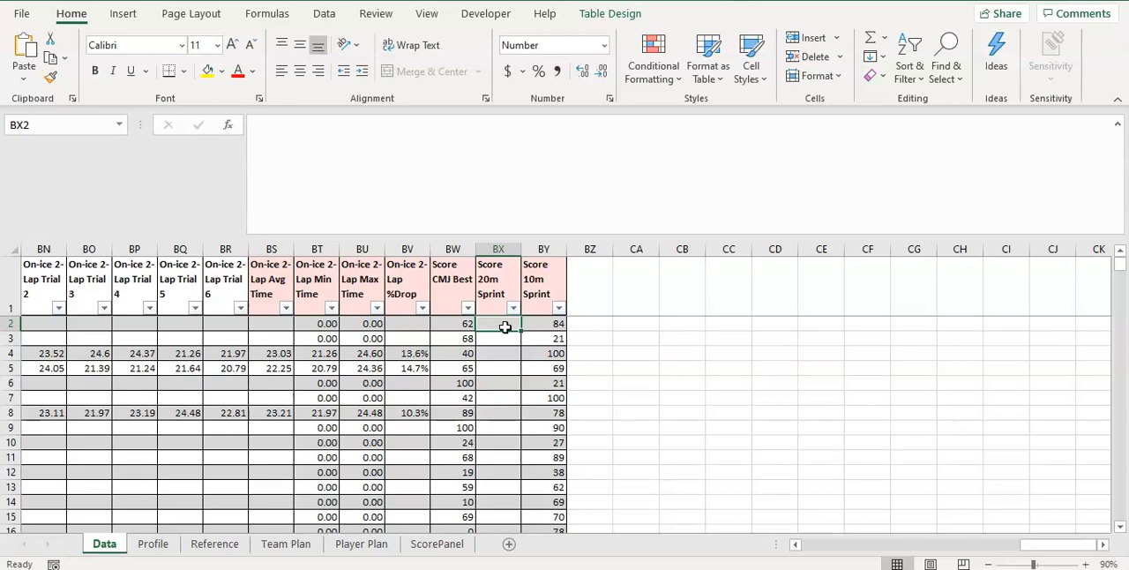
Identify which ScorePanel columns hold the U18 and U20 tables for 20M Sprint
click(429, 545)
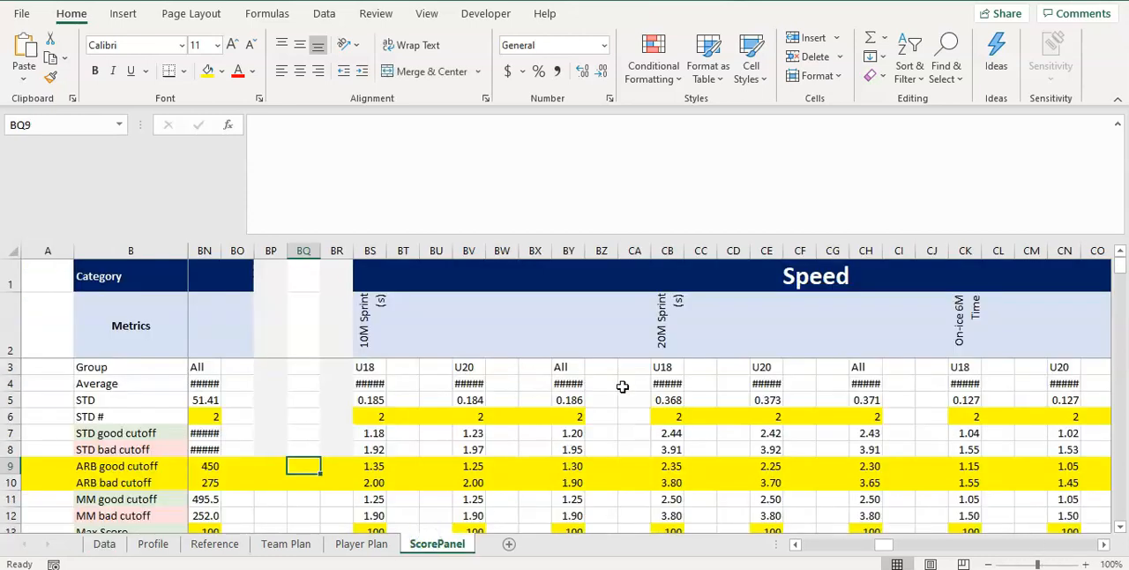
click(660, 369)
drag(681, 369, 791, 361)
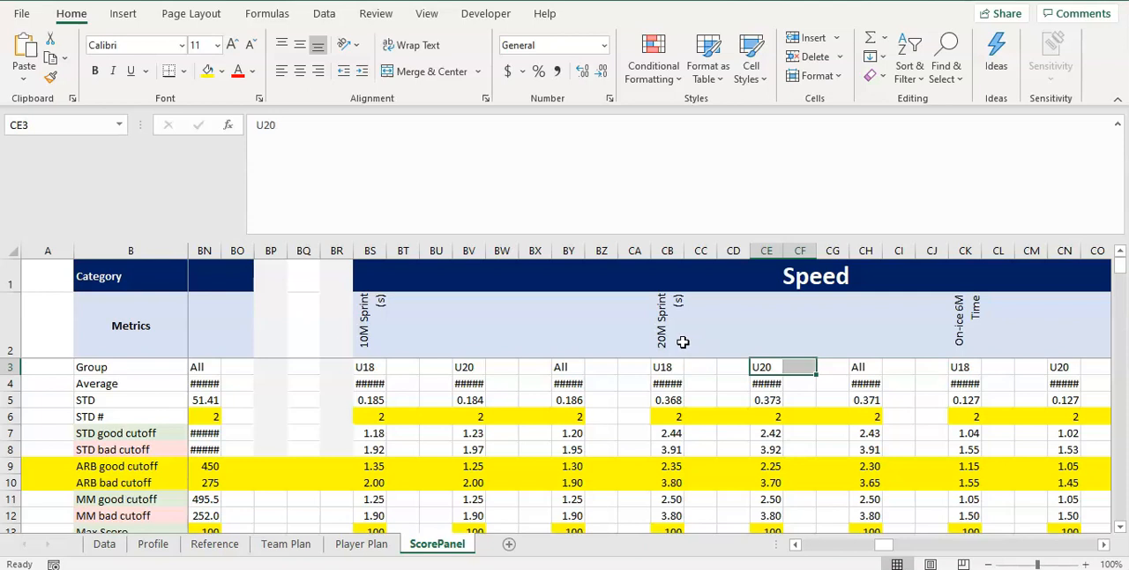
List the 20M Sprint column letters CB, CC, CE and CF in cells CA4:CA7 of the Data sheet
click(104, 543)
click(627, 351)
text(CB)
key(Return)
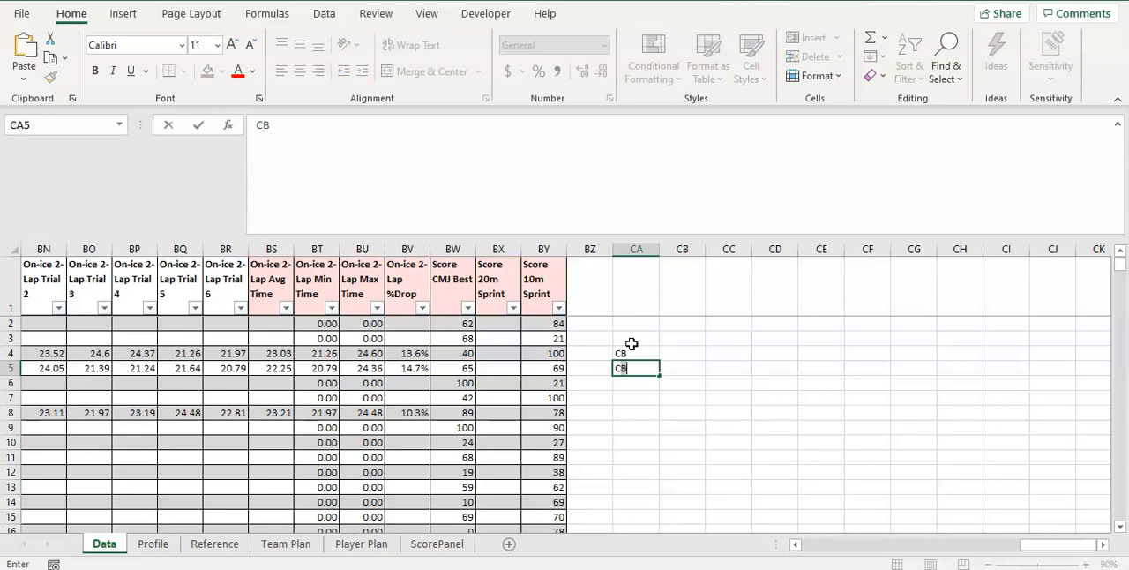
key(Return)
key(Return)
key(Up)
text(CE)
key(Return)
text(CF)
key(Return)
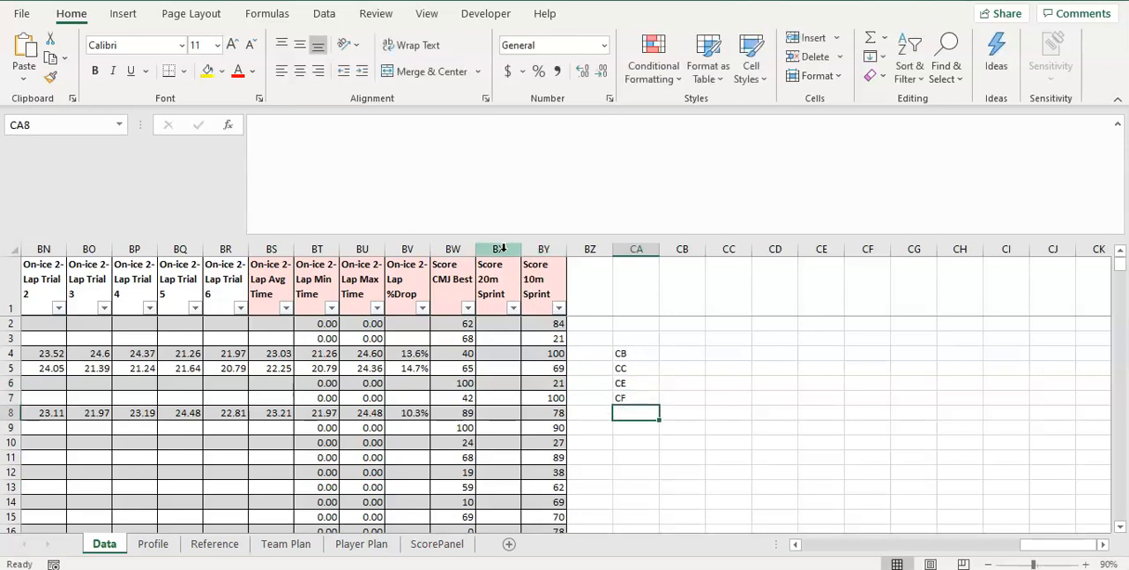
Copy the Score 10m Sprint formula from BY2 into the Score 20m Sprint column at BX2
click(499, 322)
click(534, 322)
key(ctrl+c)
click(506, 323)
key(ctrl+v)
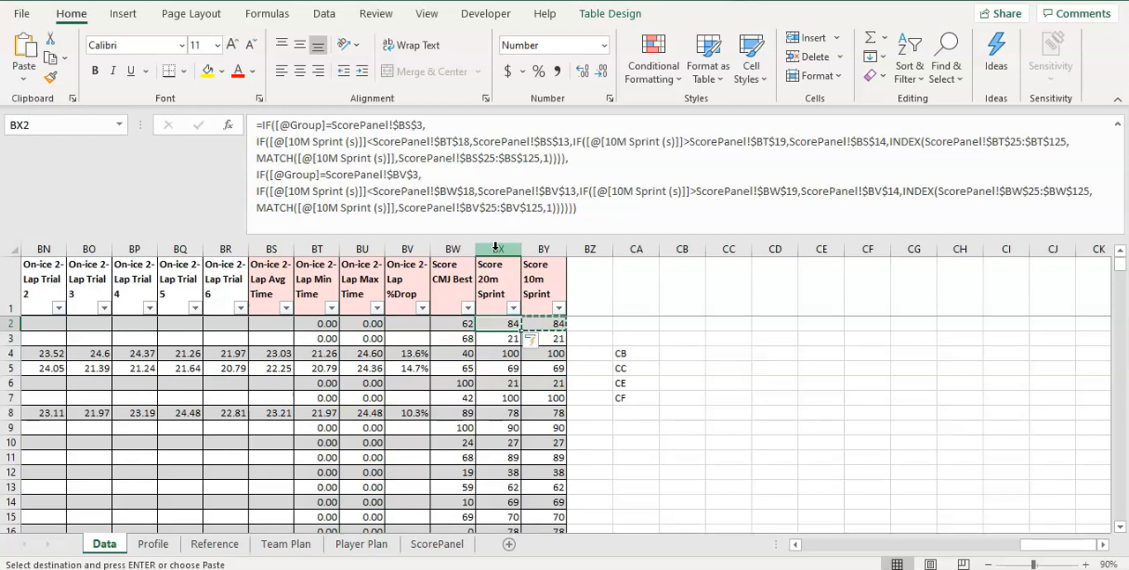
Compare the copied Score 20m Sprint formula with the Score 10m Sprint formula and examine its ScorePanel references
click(496, 247)
click(499, 324)
click(553, 329)
click(501, 319)
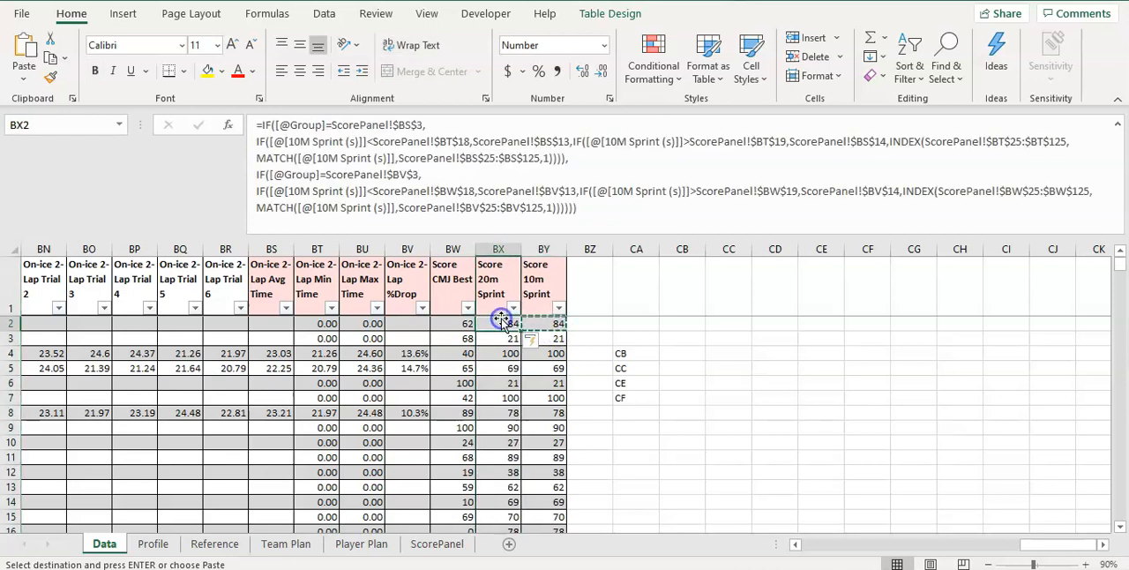
click(506, 261)
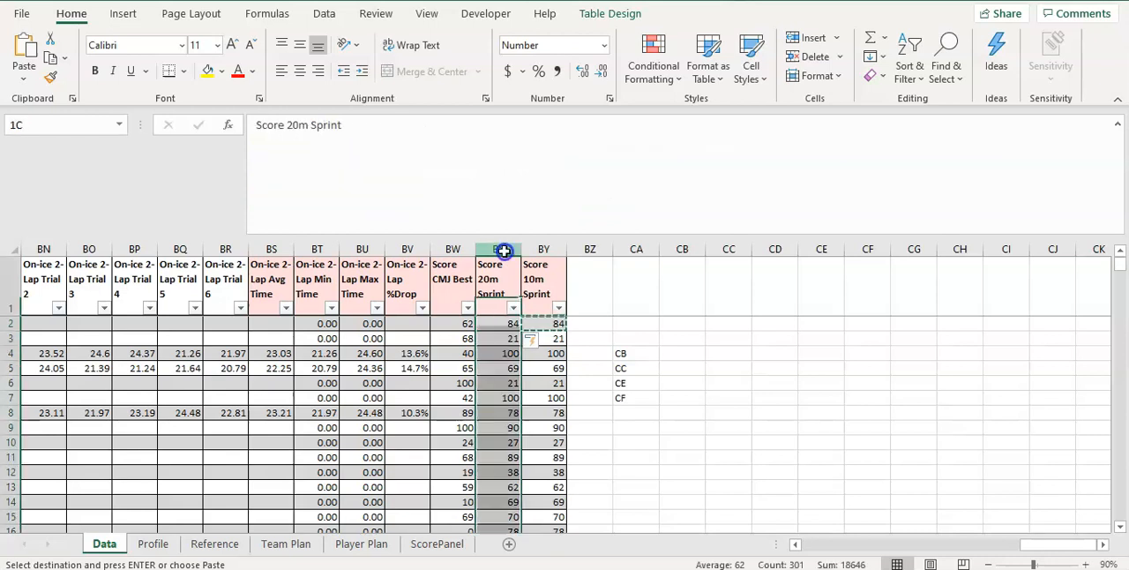
click(537, 324)
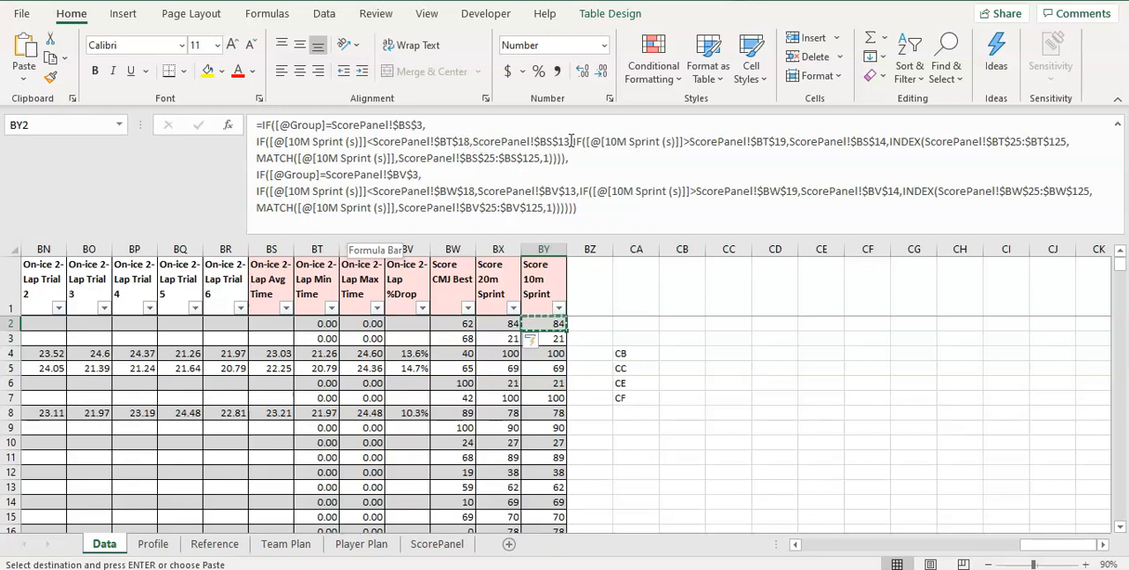
click(542, 141)
click(441, 143)
Replace all $BS references with $CB throughout the Score 20m Sprint column
click(490, 248)
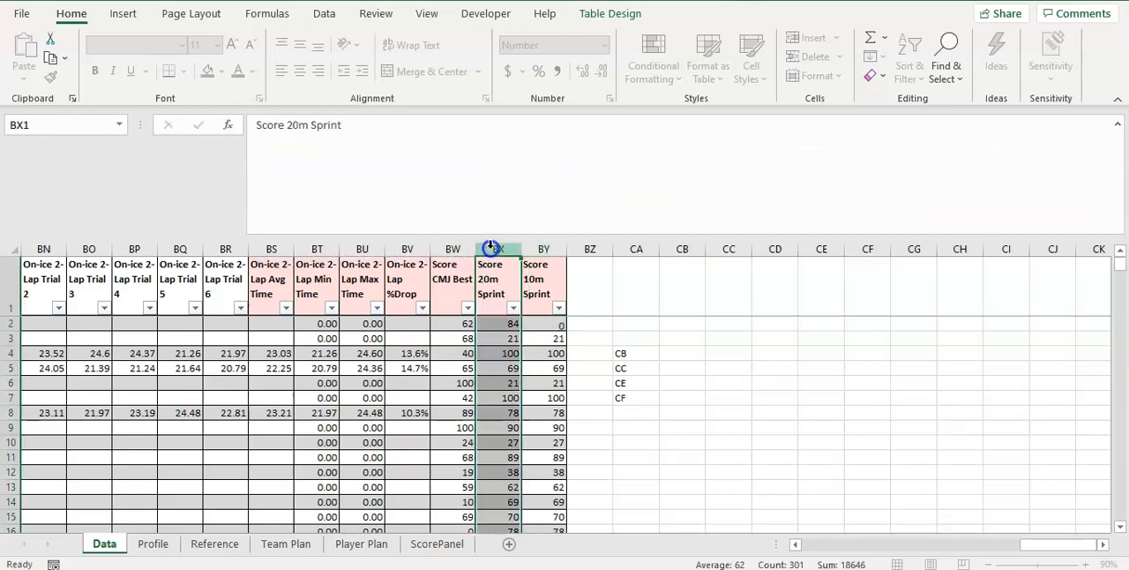
click(666, 70)
click(667, 70)
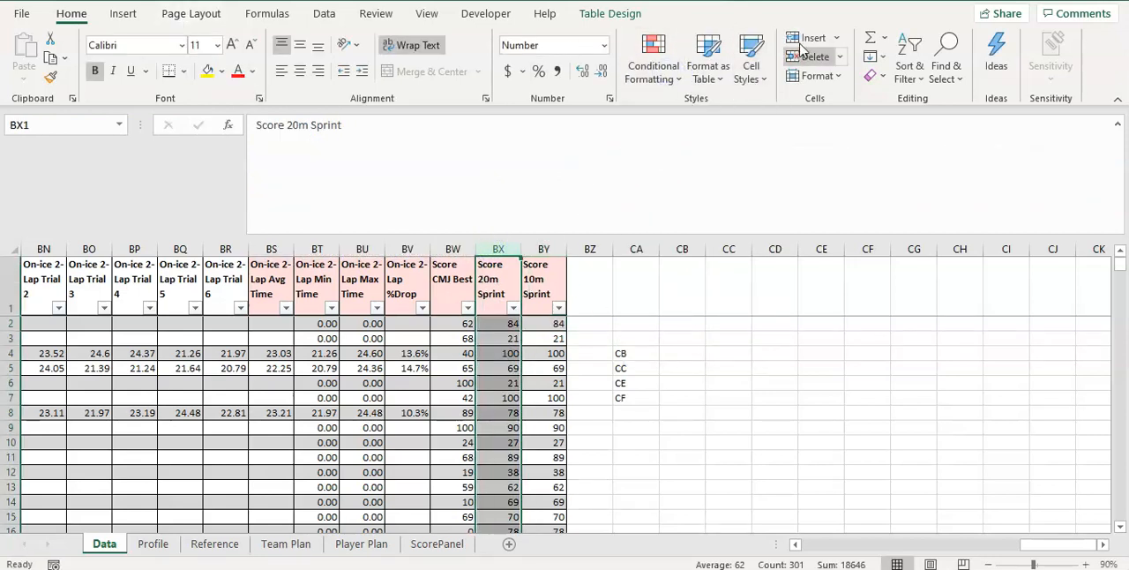
click(946, 78)
click(958, 120)
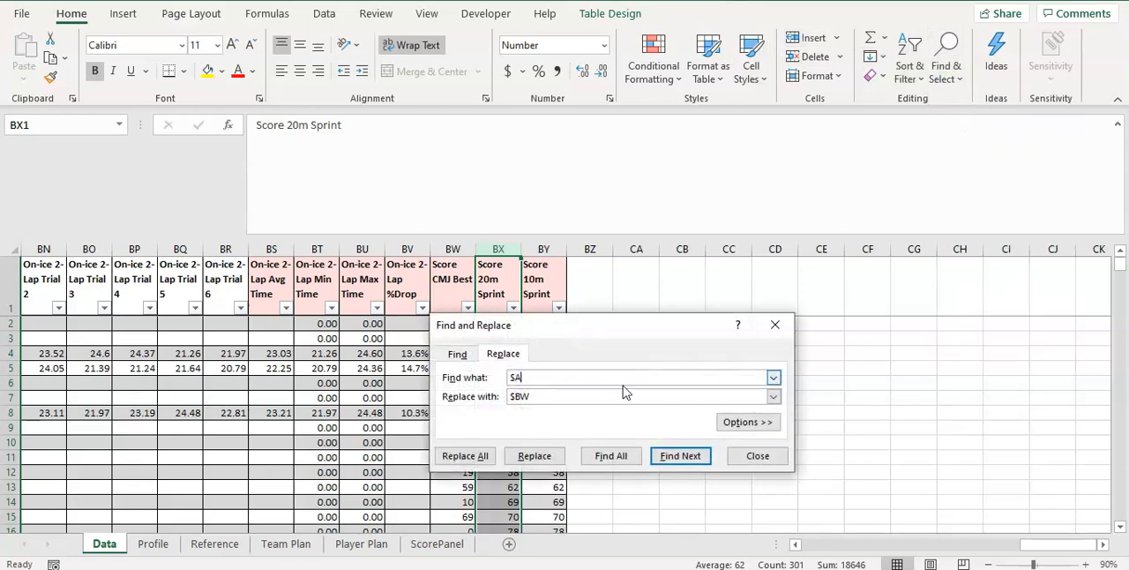
drag(665, 330, 847, 194)
click(735, 257)
key(BackSpace)
key(BackSpace)
text(C)
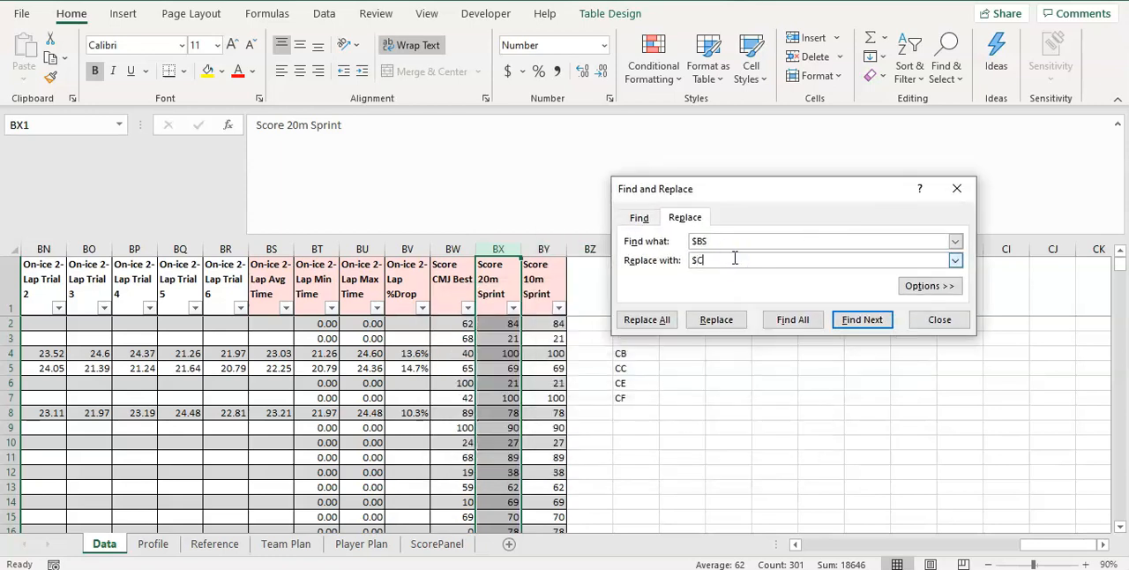
click(646, 319)
click(568, 330)
Replace all $BT references with $CC throughout the Score 20m Sprint column
click(725, 242)
text(T)
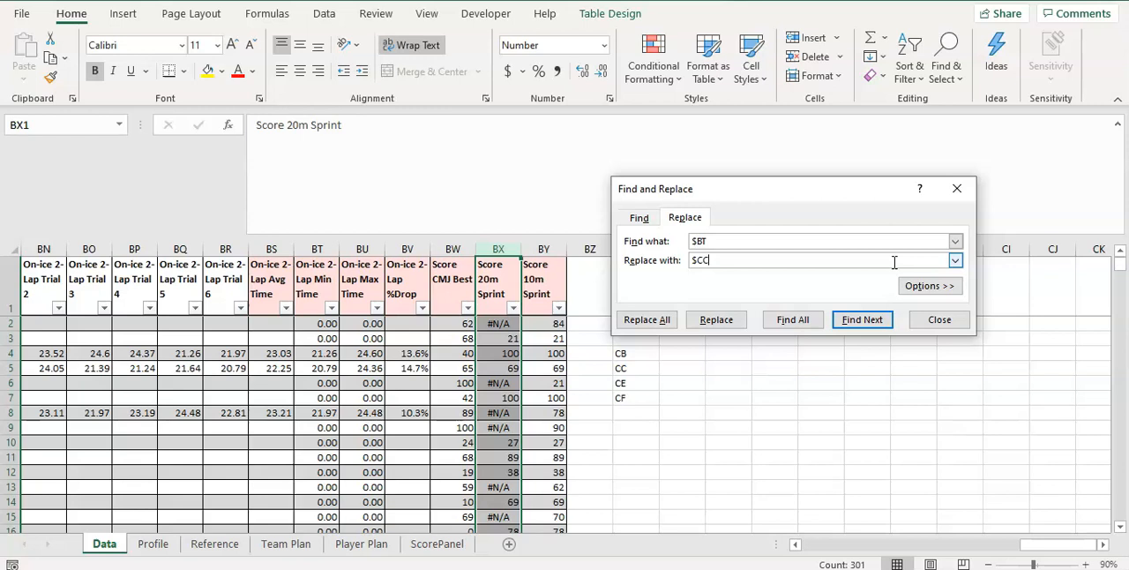
click(648, 320)
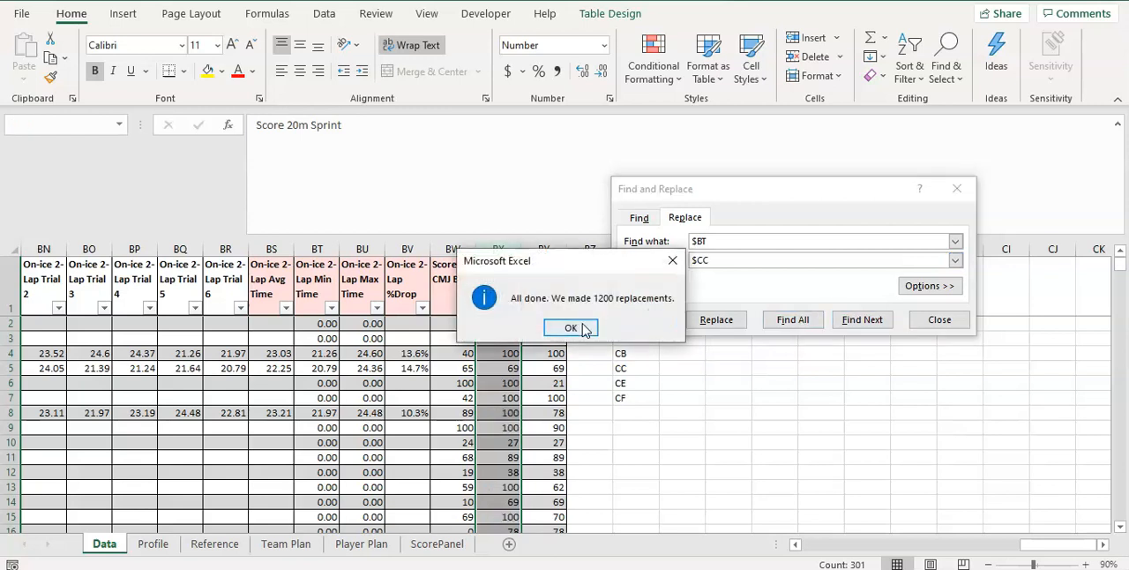
Move the list of ScorePanel column letters from CA4:CA7 to CB4:CB7, leaving column CA free beside it
click(579, 326)
click(716, 240)
click(549, 324)
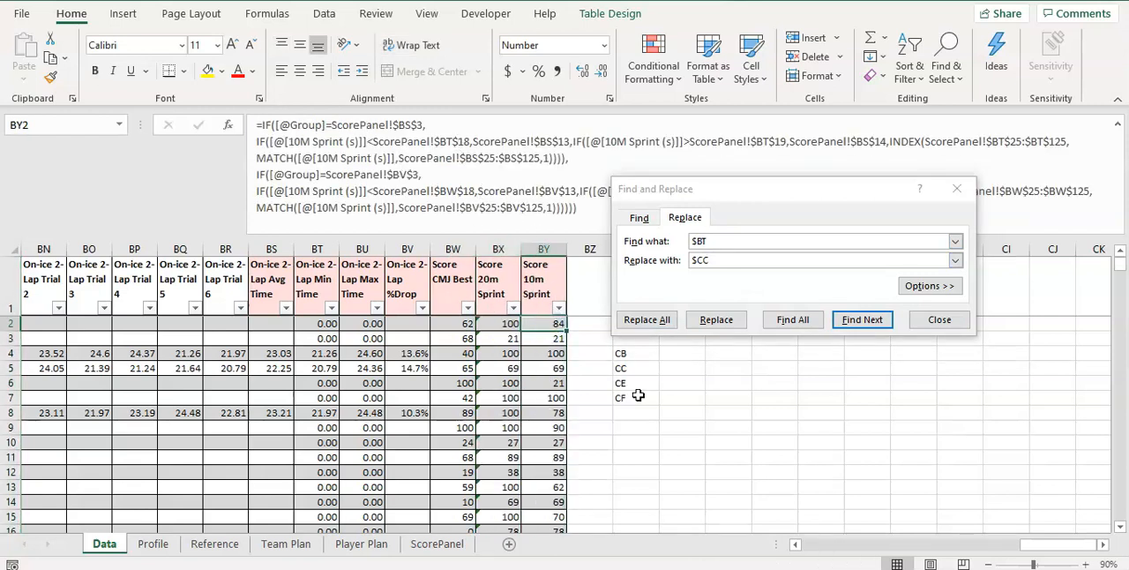
drag(626, 353, 637, 398)
drag(735, 354, 741, 391)
drag(782, 356, 786, 399)
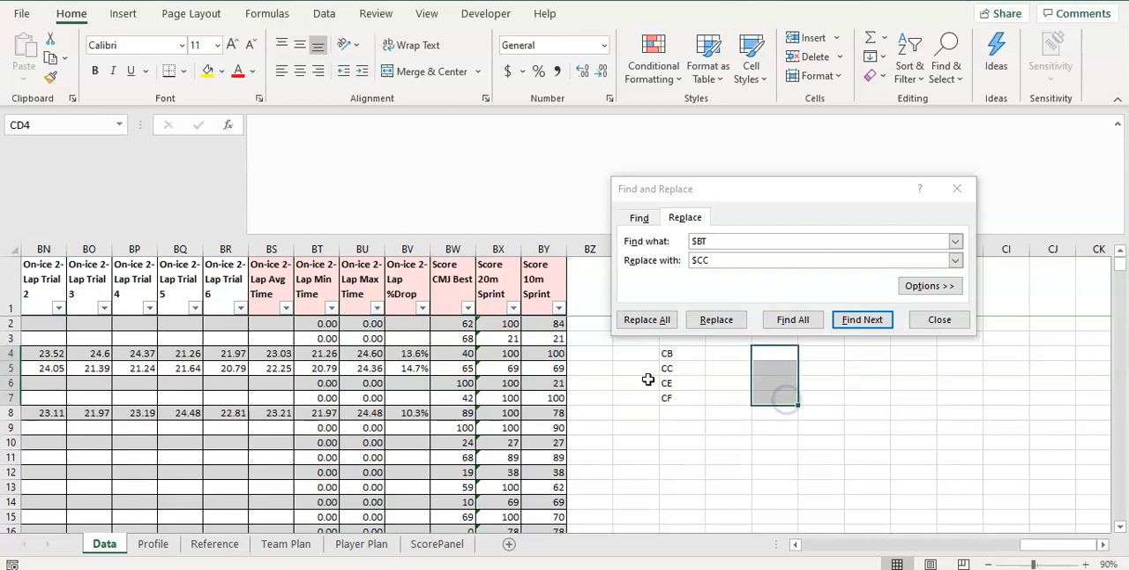
click(648, 380)
drag(650, 355, 683, 361)
click(648, 383)
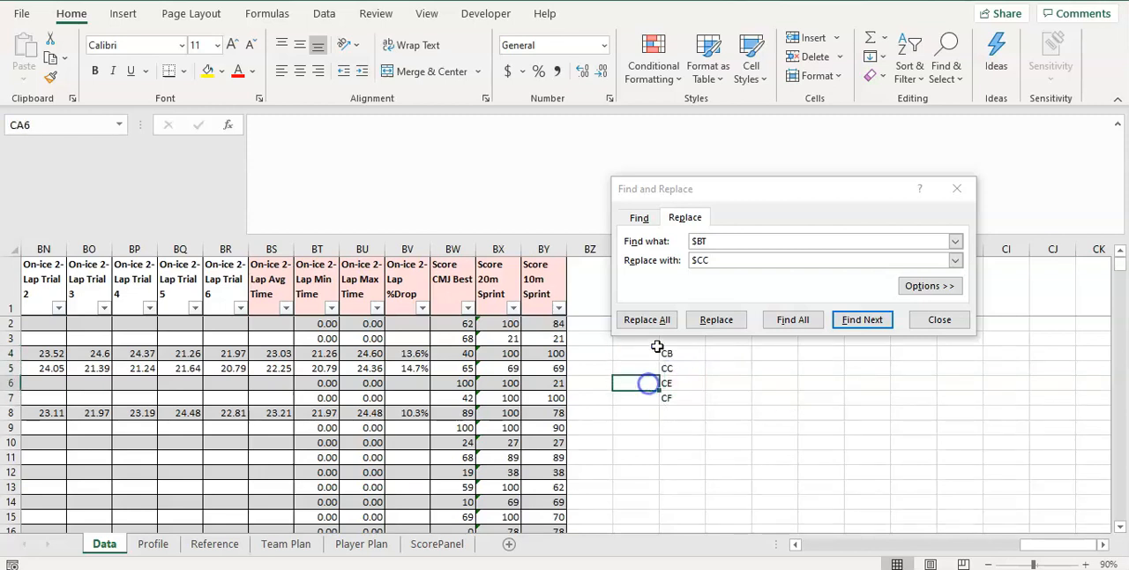
Replace all $BV references with $CE throughout the Score 20m Sprint column
click(499, 248)
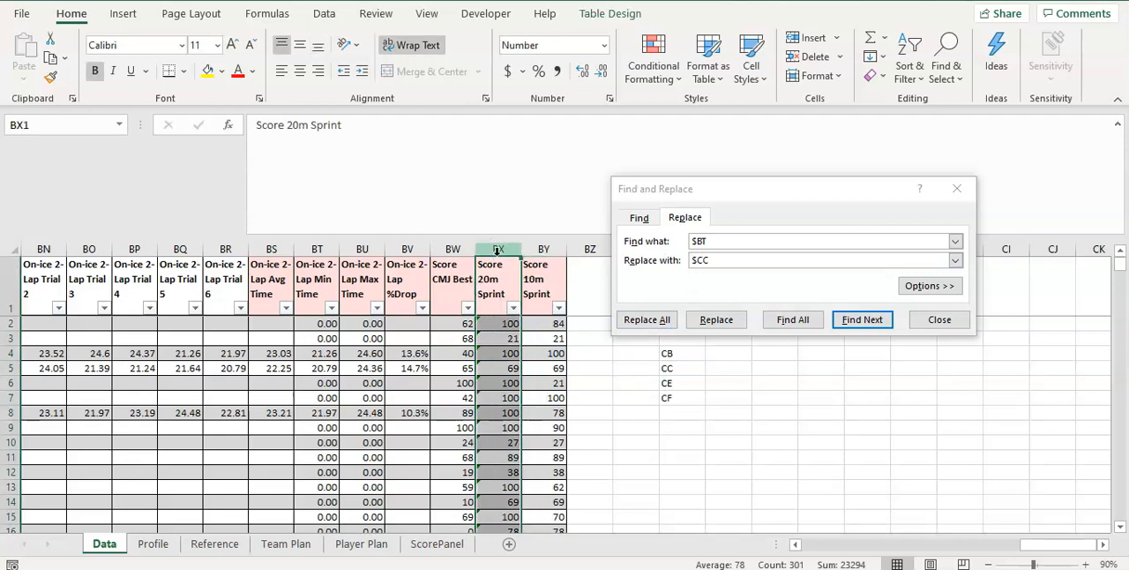
click(534, 321)
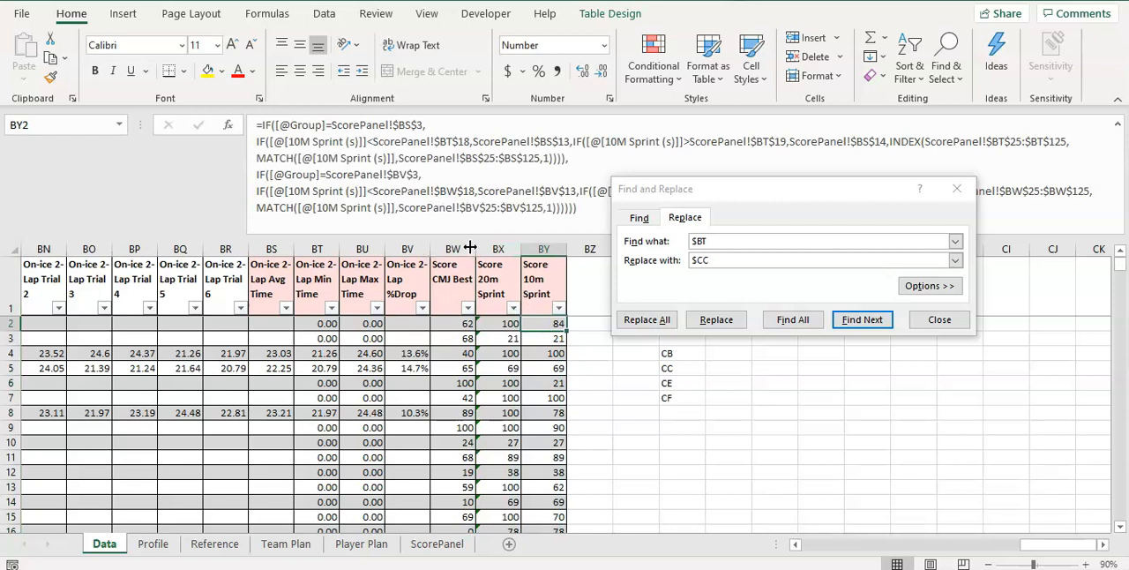
click(497, 247)
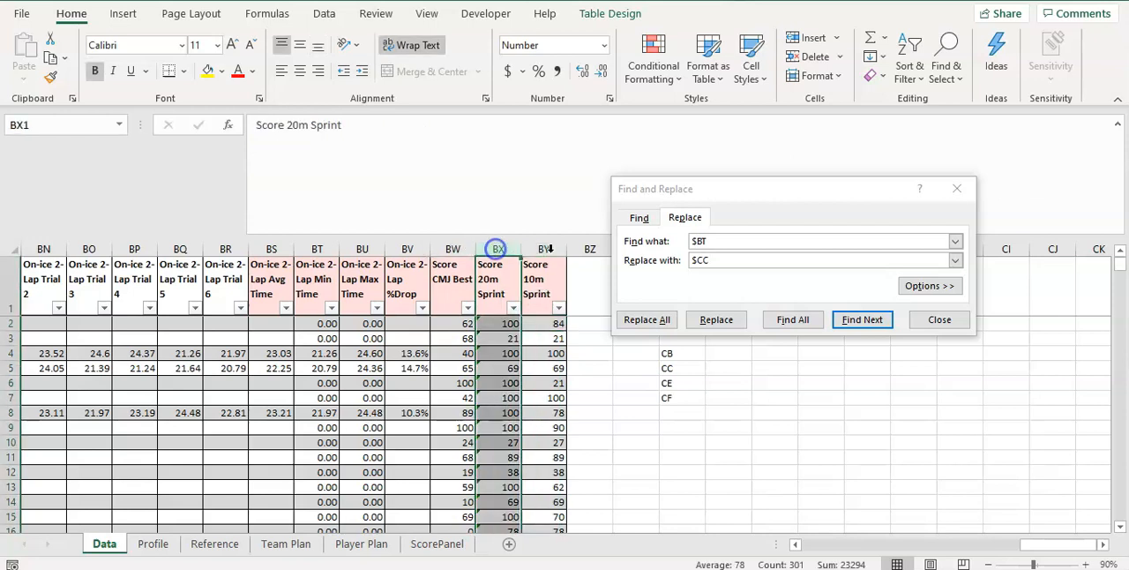
click(721, 241)
text(V)
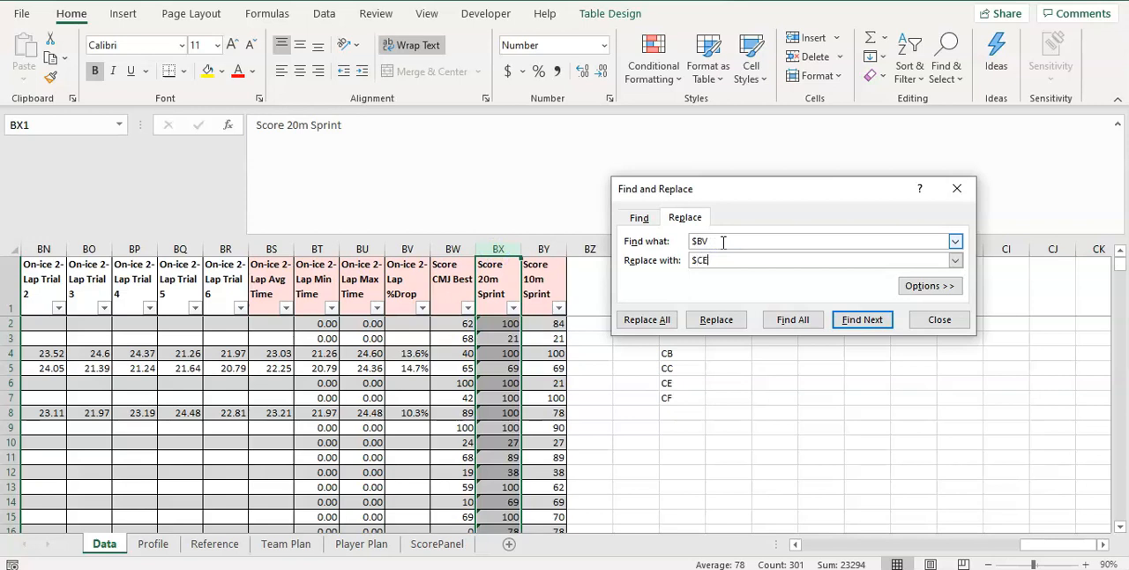
click(644, 323)
click(553, 324)
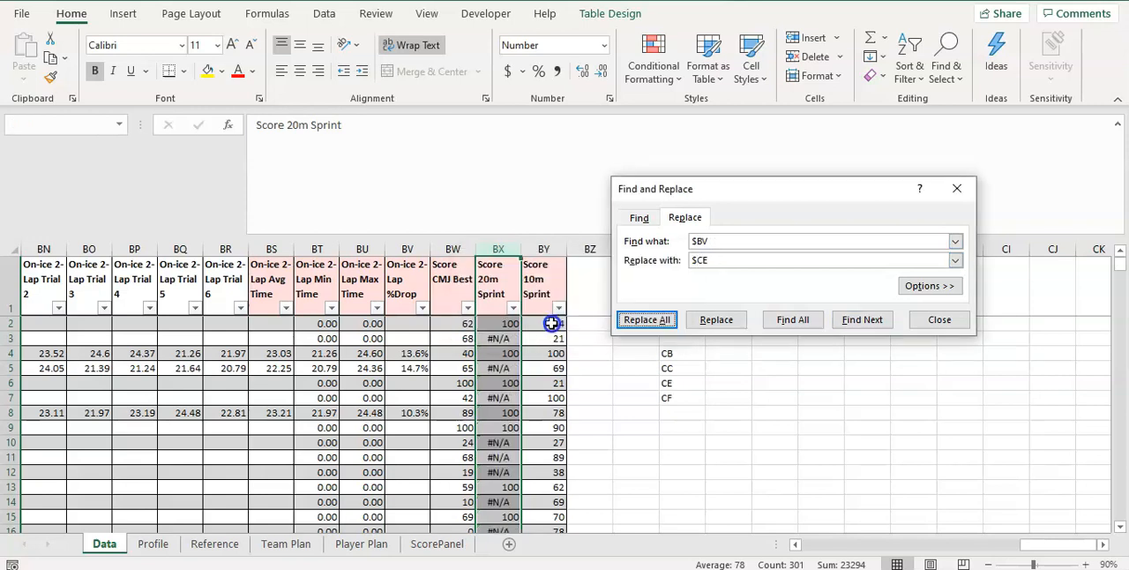
Replace all $BW references with $CF throughout the Score 20m Sprint column
click(748, 243)
key(BackSpace)
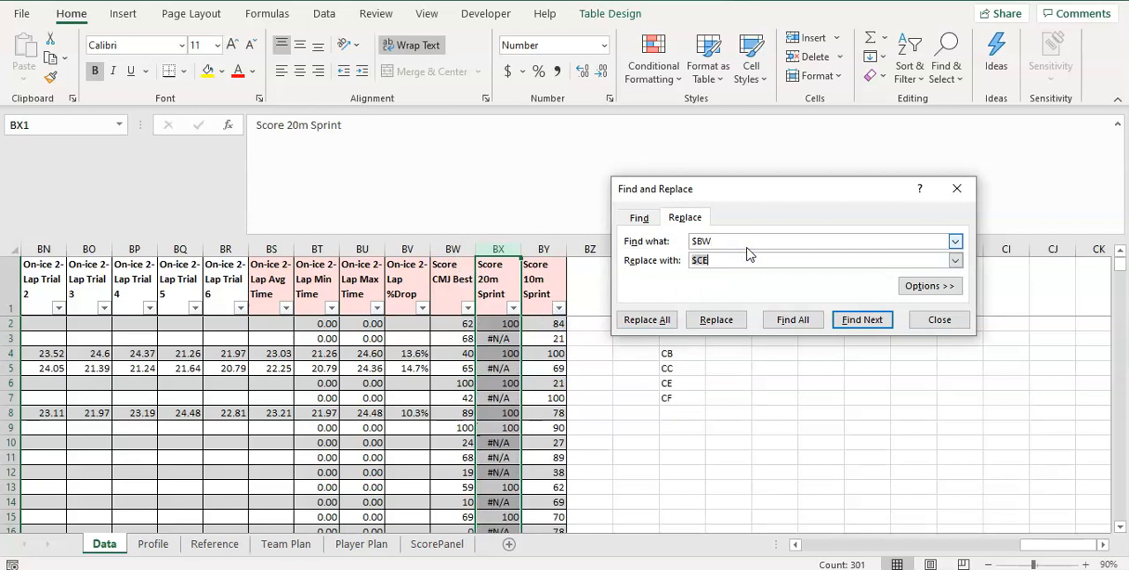
click(647, 319)
click(559, 325)
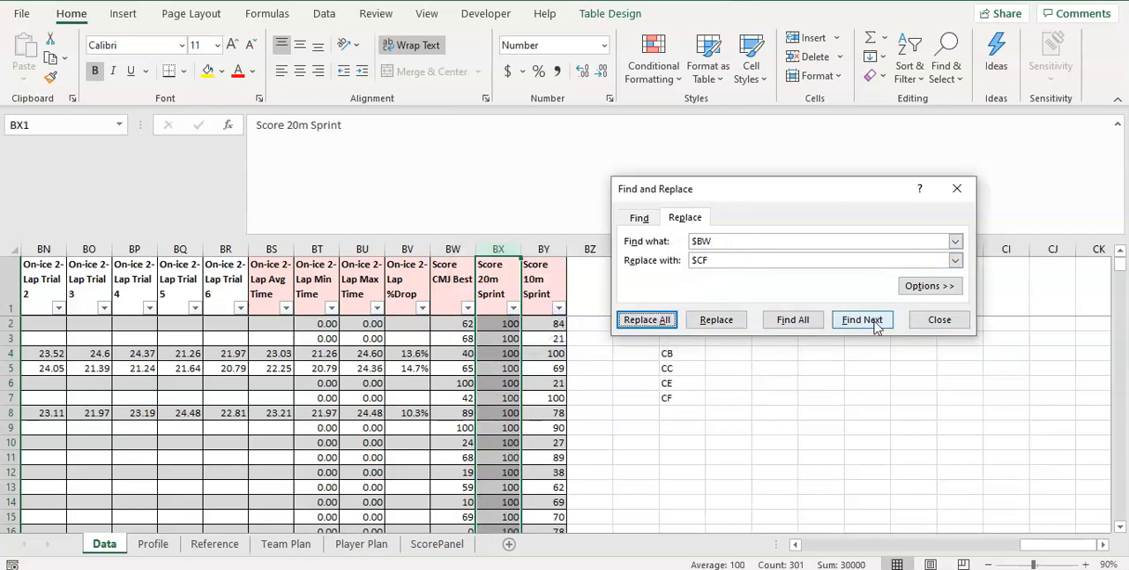
Copy the header text "20M Sprint (s)" from AL1 without changing the cell
drag(1037, 546, 909, 544)
click(498, 293)
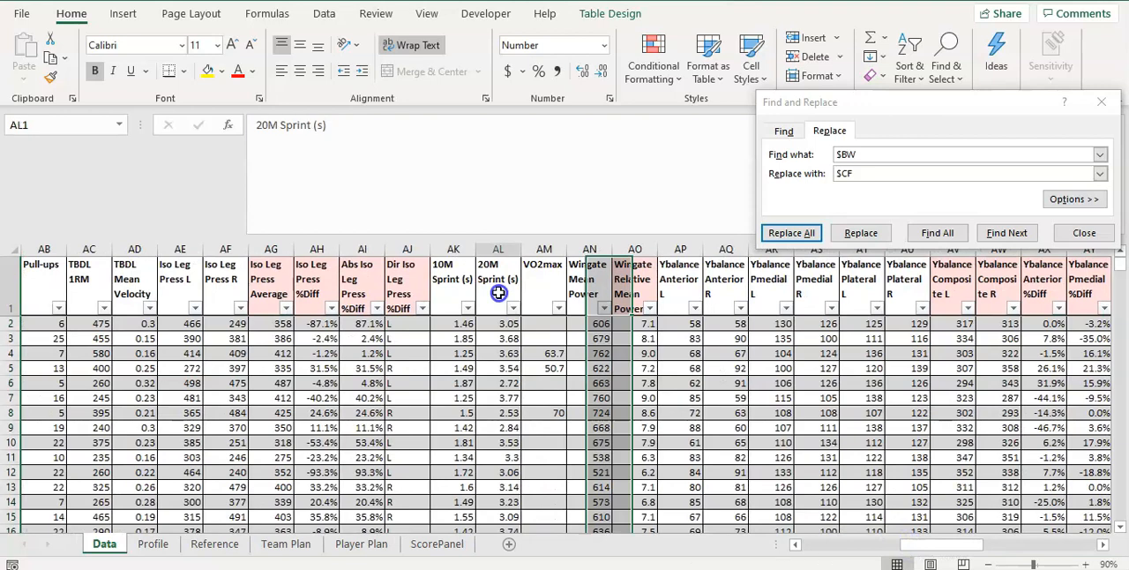
drag(323, 138, 238, 168)
key(ctrl+c)
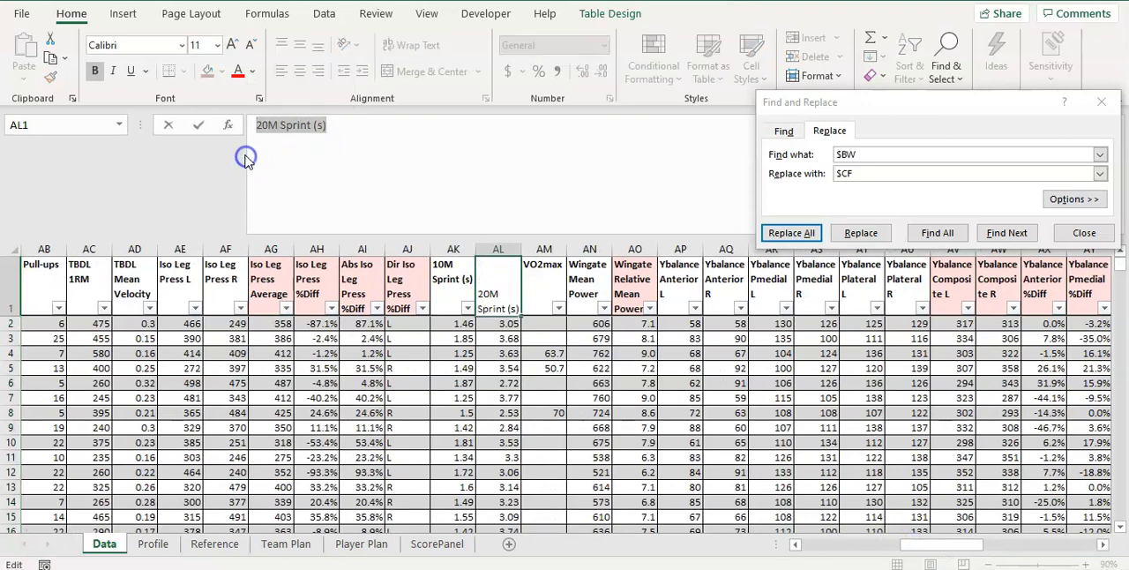
drag(913, 543, 1041, 532)
key(Escape)
drag(943, 543, 1023, 543)
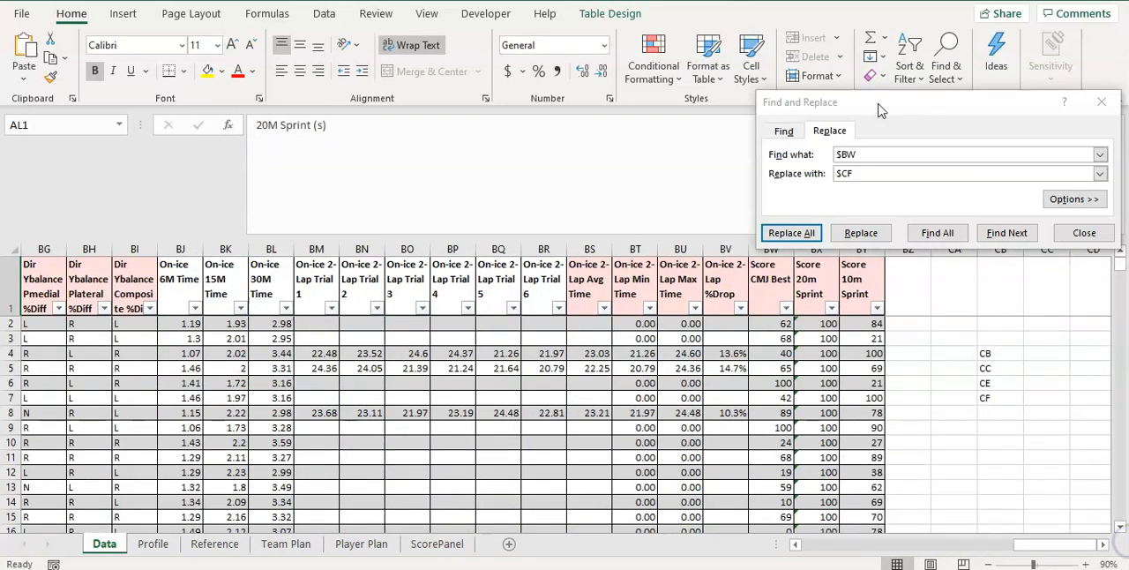
Replace all "10M Sprint (s)" references with "20M Sprint (s)" throughout the Score 20m Sprint column and close Find and Replace
drag(878, 109, 881, 76)
click(812, 249)
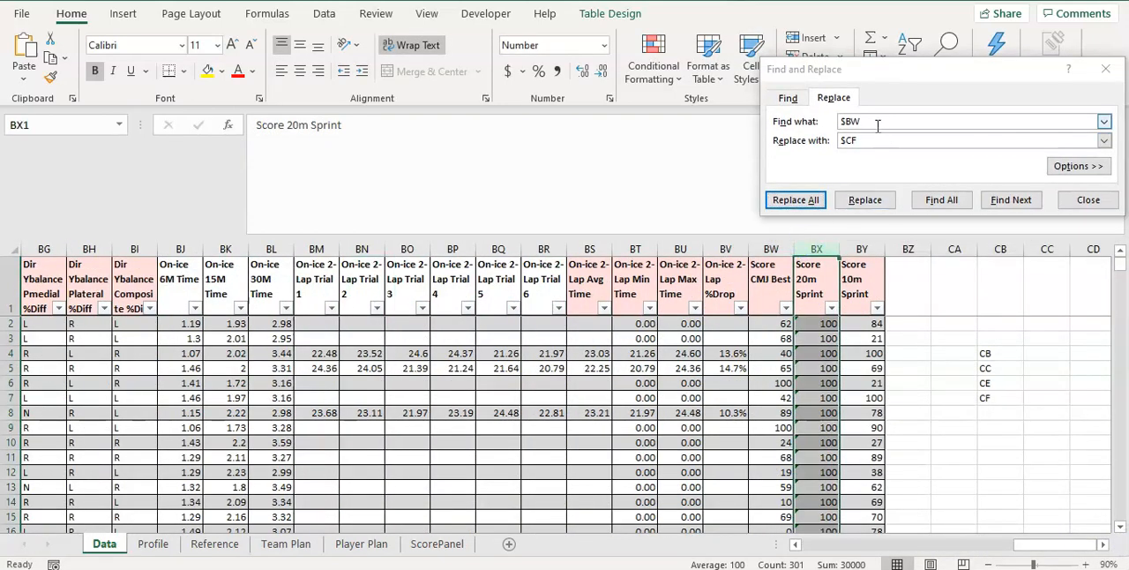
click(829, 141)
key(ctrl+v)
click(822, 119)
key(ctrl+v)
click(848, 121)
key(BackSpace)
text(1)
click(799, 204)
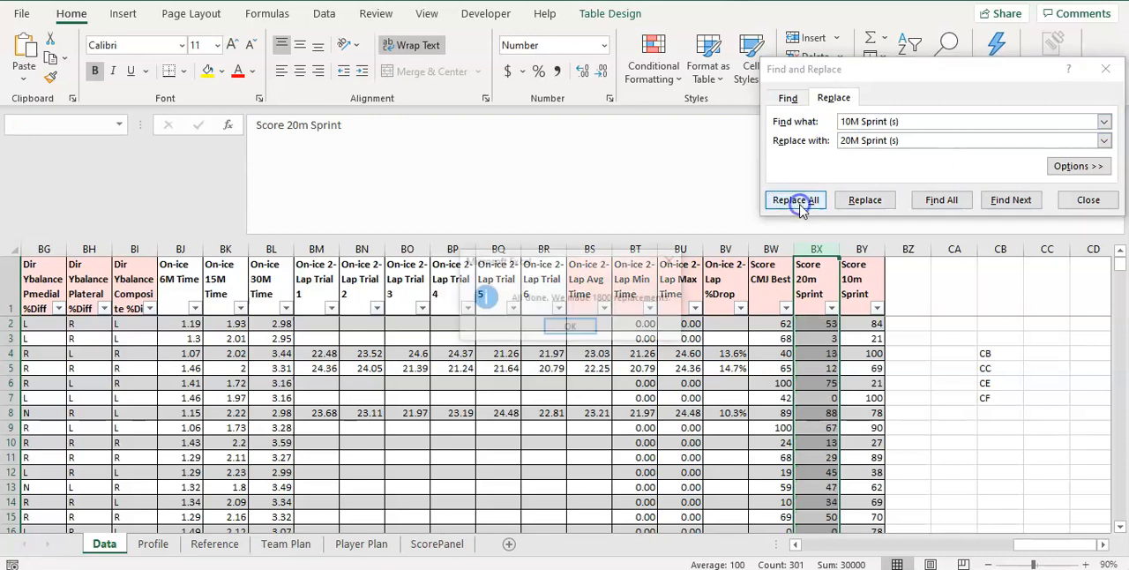
click(572, 325)
click(1090, 203)
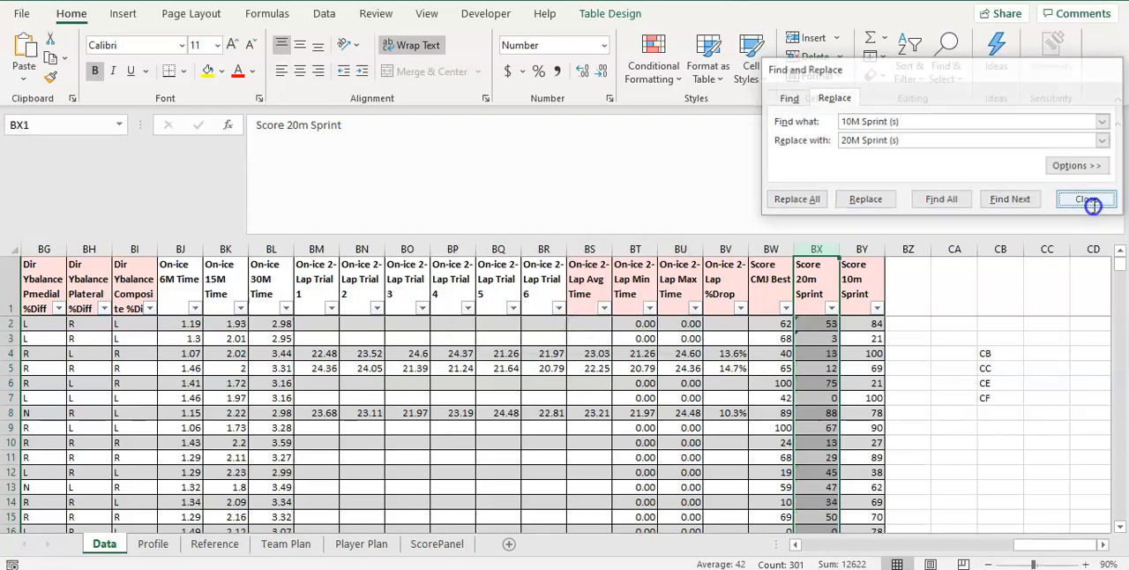
Inspect the updated Score 20m Sprint formulas in BX3 and BX2
click(812, 338)
drag(811, 342, 820, 318)
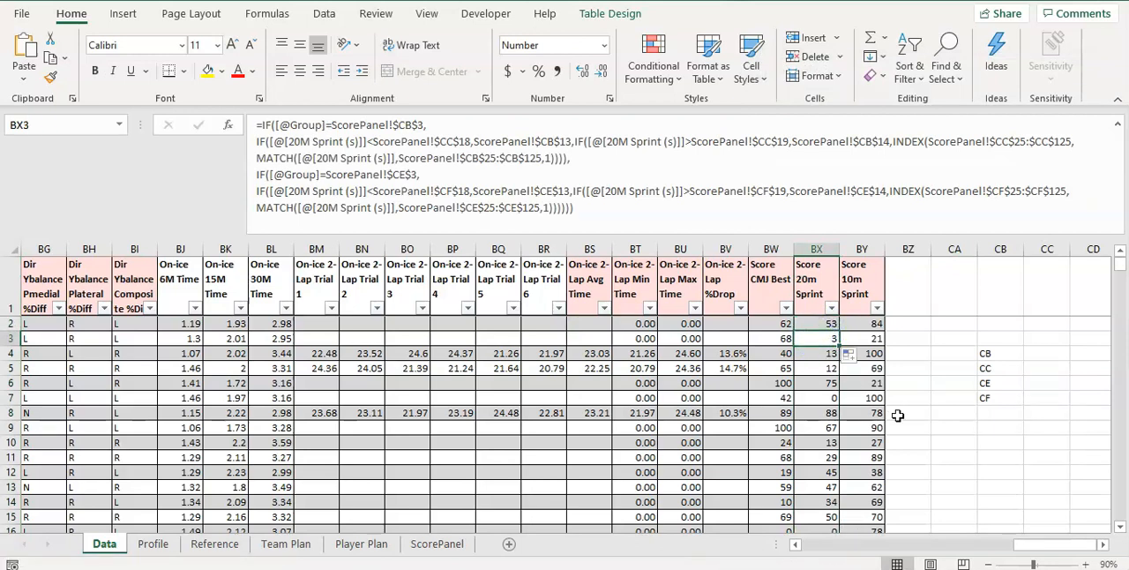
click(813, 323)
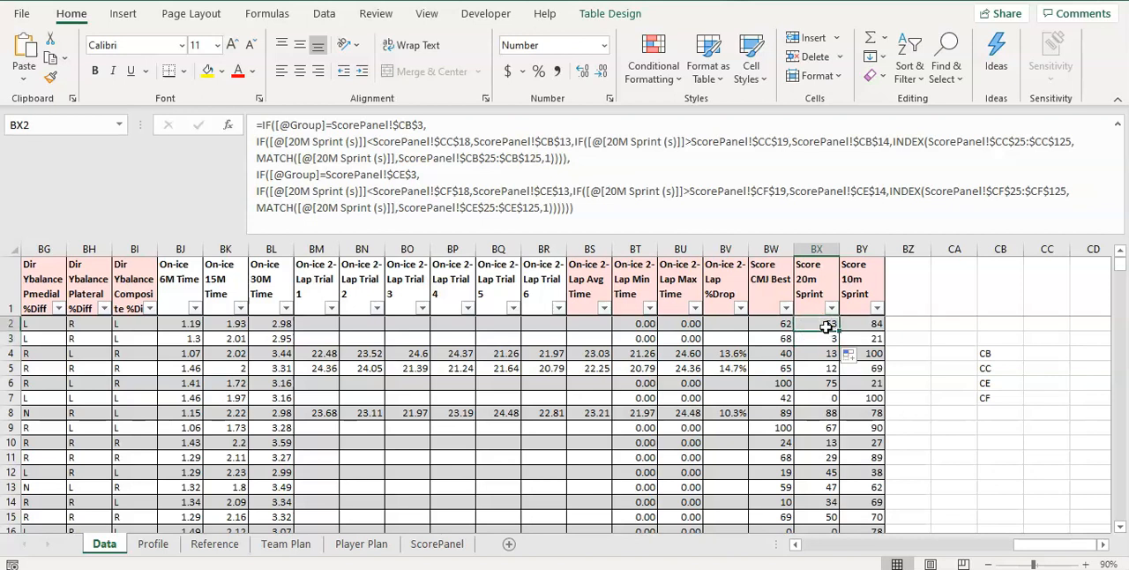
Hide columns AM through BW so the 20M Sprint (s) times sit beside the Score 20m Sprint column
click(737, 261)
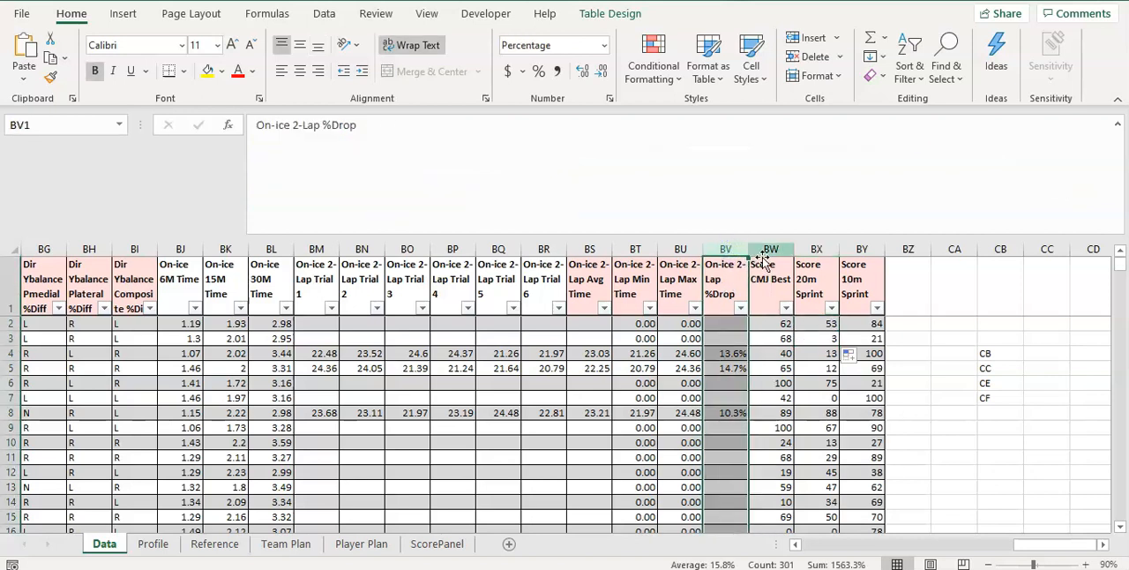
click(770, 250)
drag(1018, 545, 885, 544)
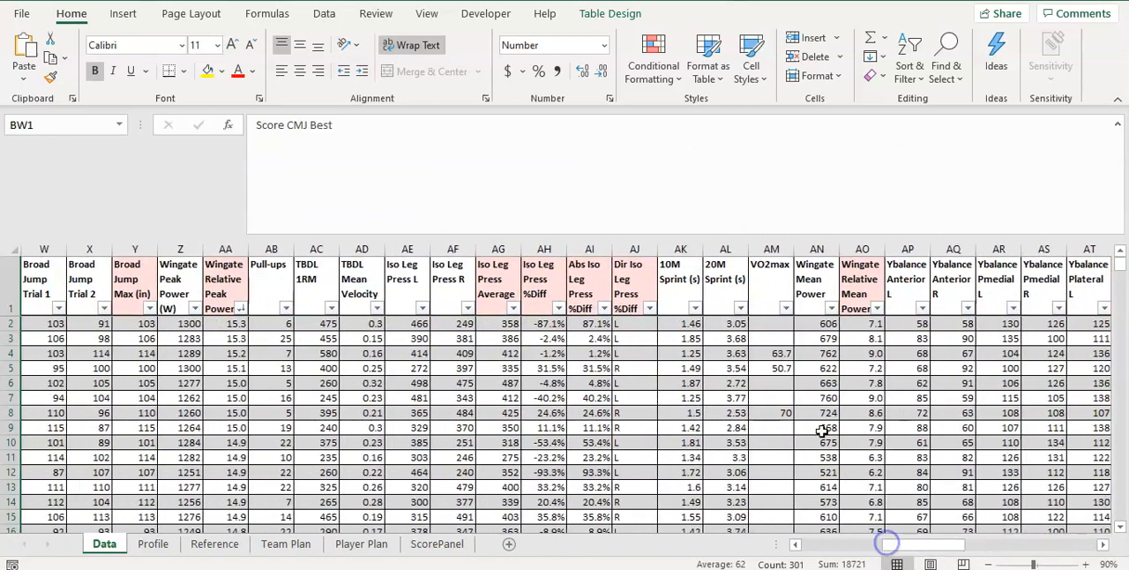
shift+click(765, 246)
right_click(768, 246)
click(826, 499)
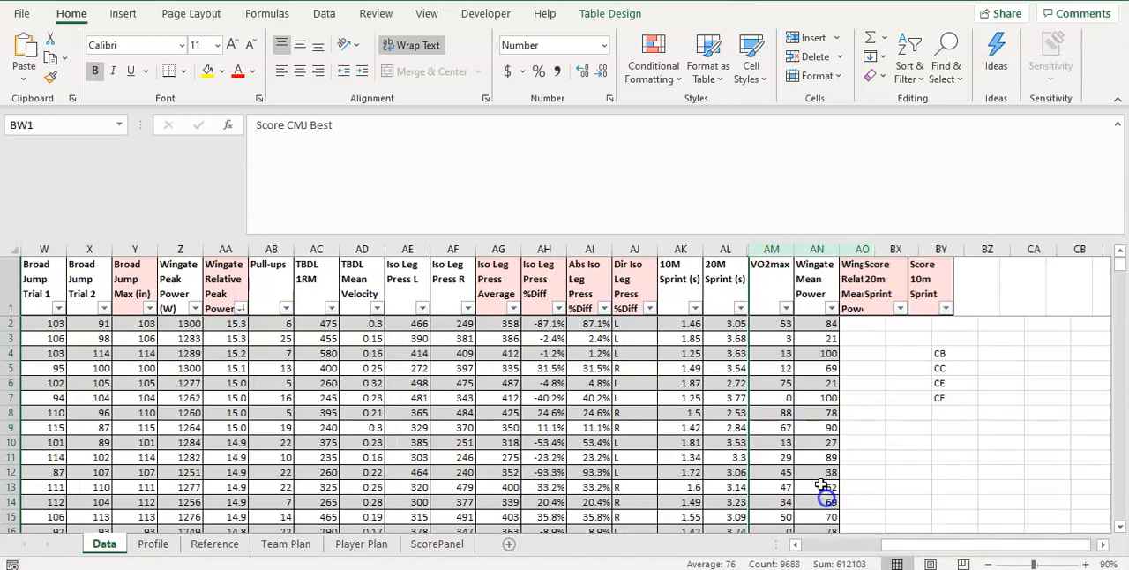
Hide columns G through AK so Group sits directly beside the 20M Sprint (s) times
click(688, 249)
drag(940, 544, 829, 542)
shift+click(383, 249)
right_click(385, 249)
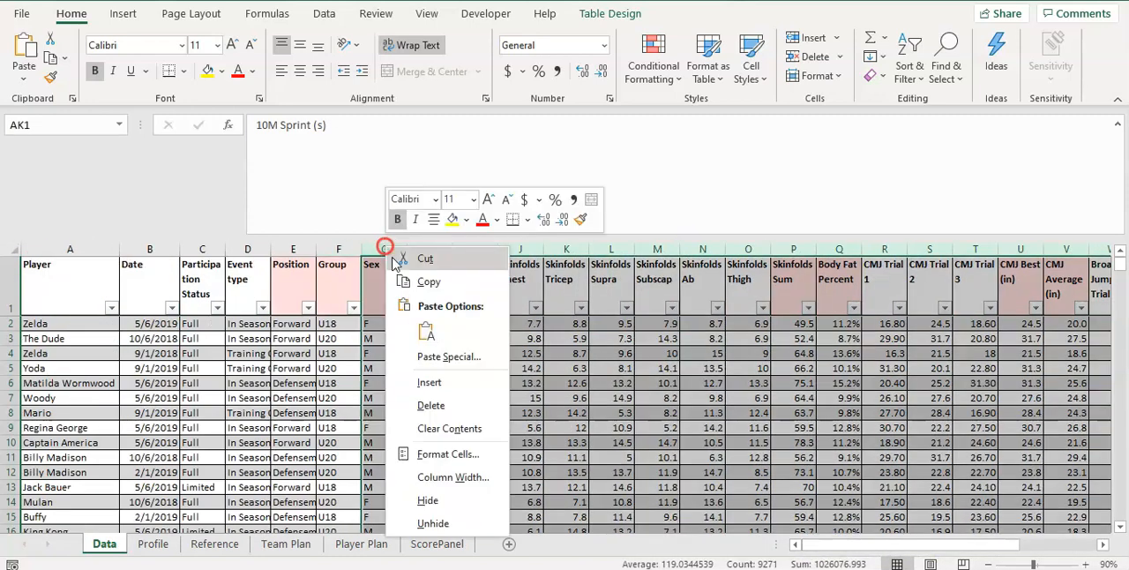
click(436, 499)
Check row 2's 20m sprint time and score against the U18 value and score table for 20M Sprint on ScorePanel
click(328, 324)
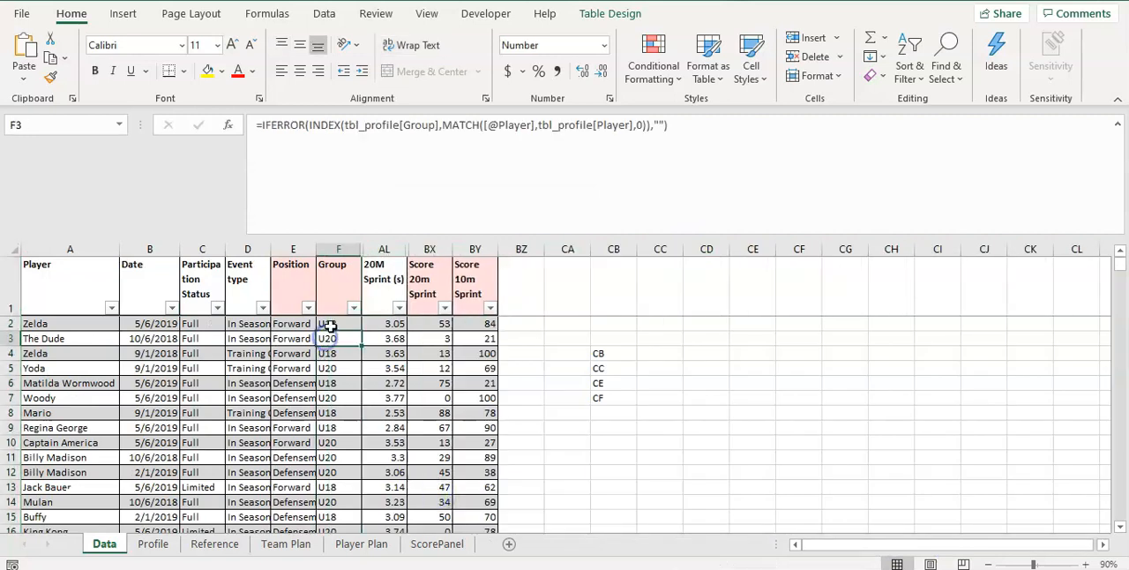
click(394, 325)
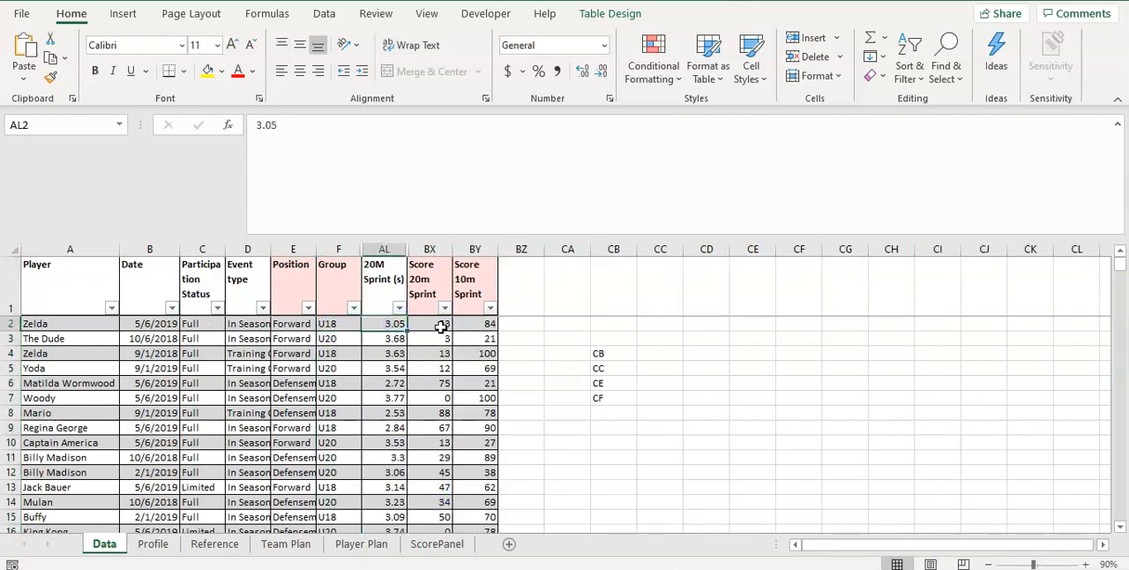
click(440, 325)
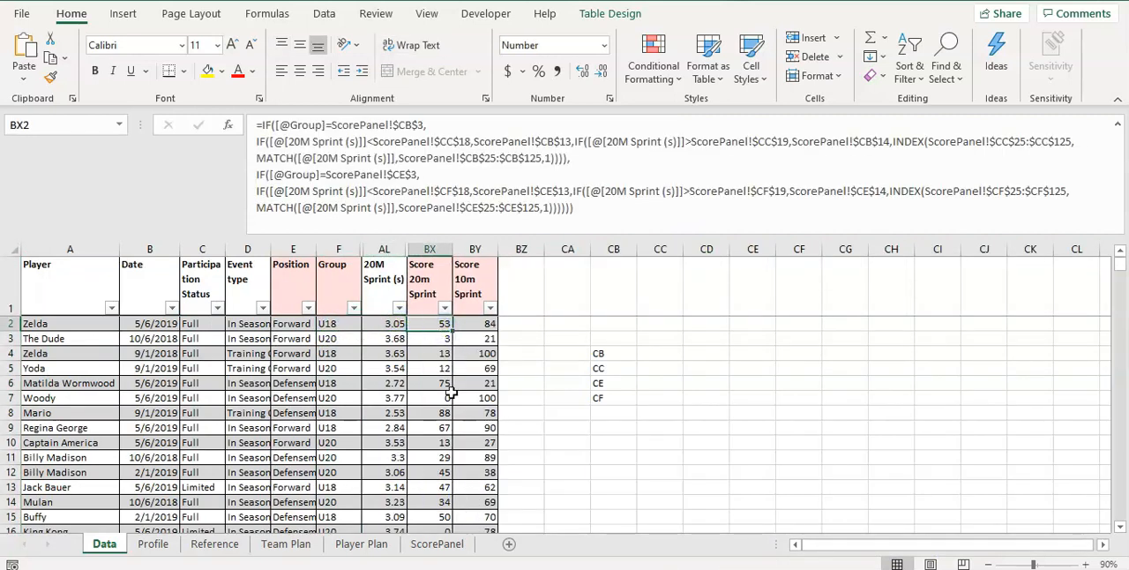
click(436, 544)
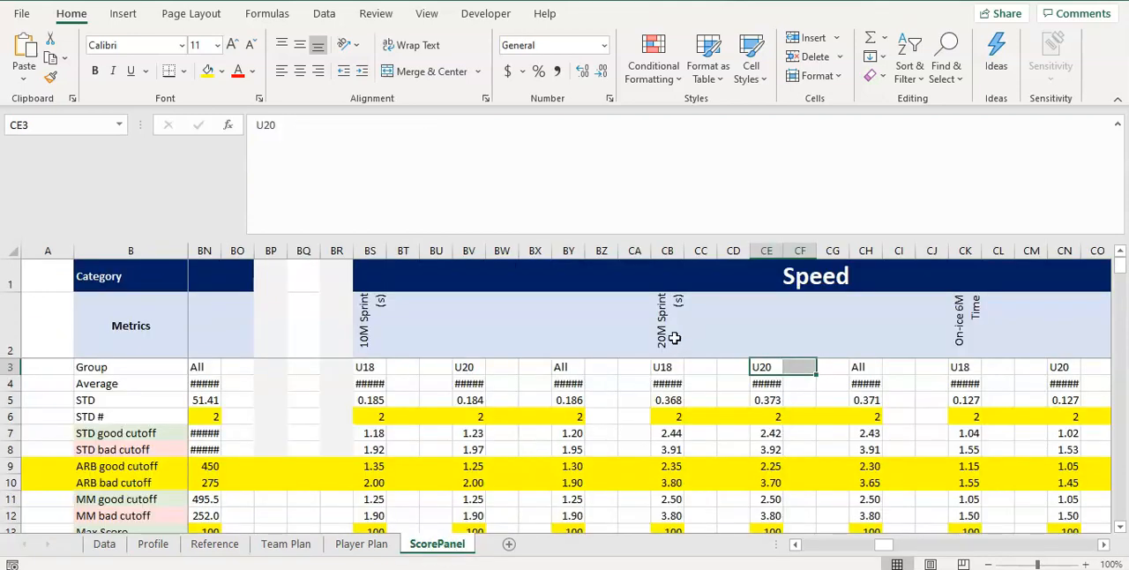
click(670, 367)
scroll(679, 450, down, 4)
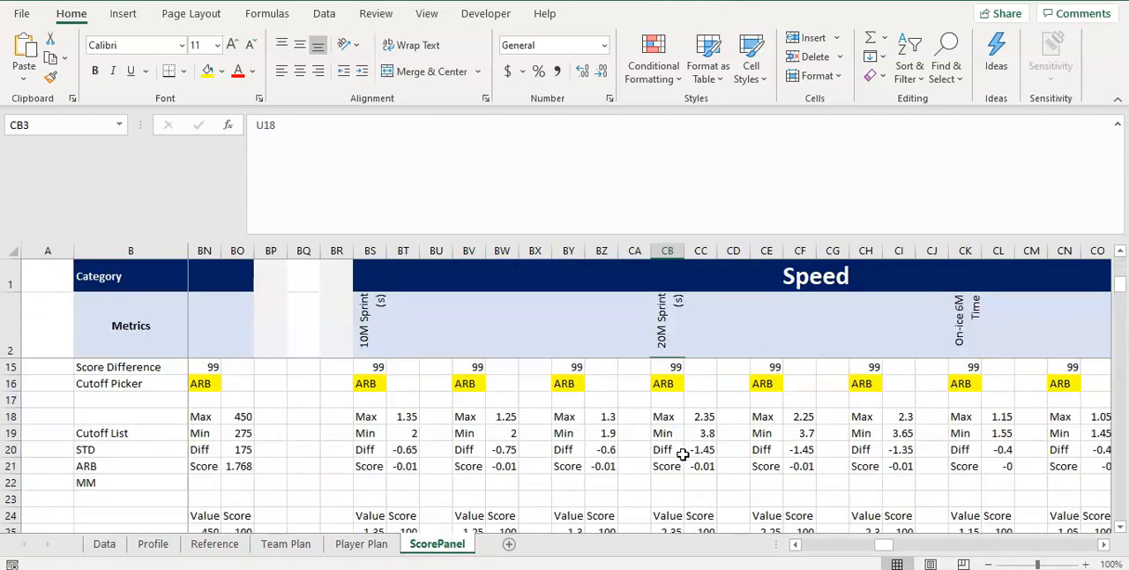
scroll(682, 454, down, 18)
scroll(682, 458, down, 4)
scroll(684, 454, up, 3)
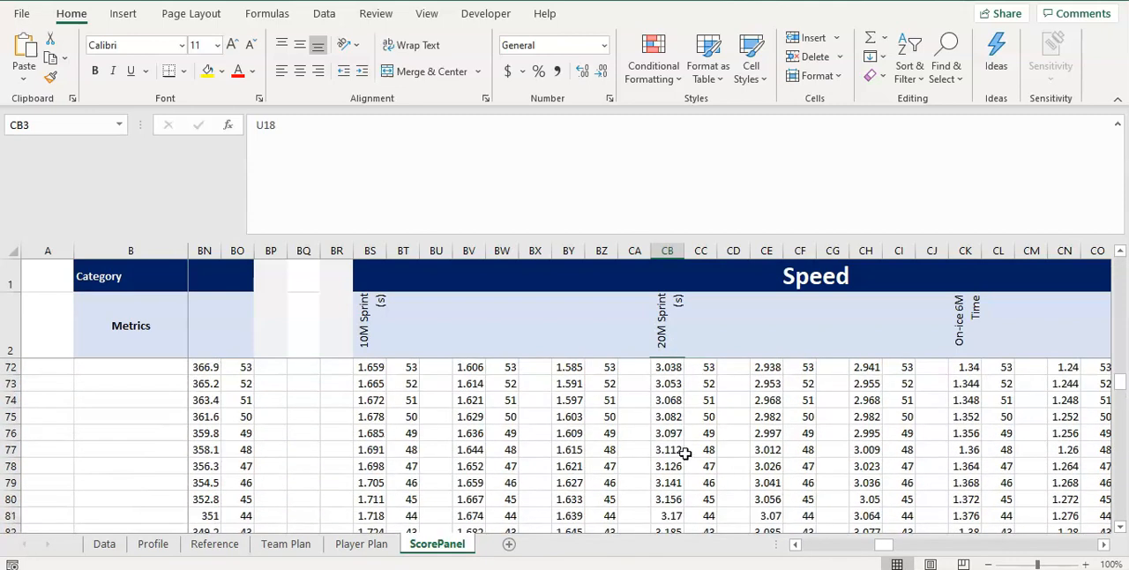
drag(670, 385, 702, 372)
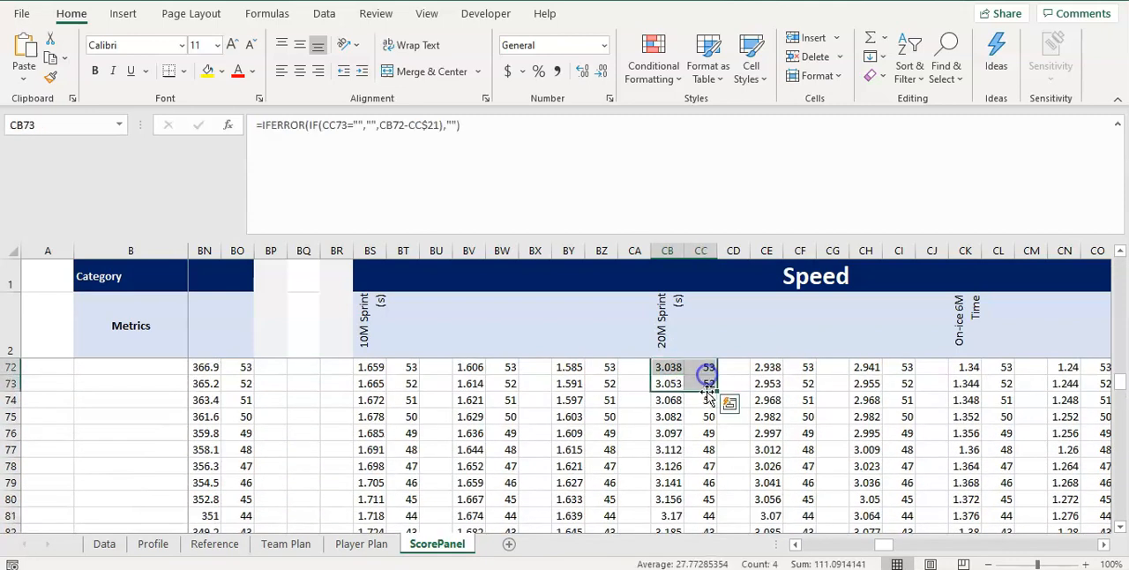
click(708, 381)
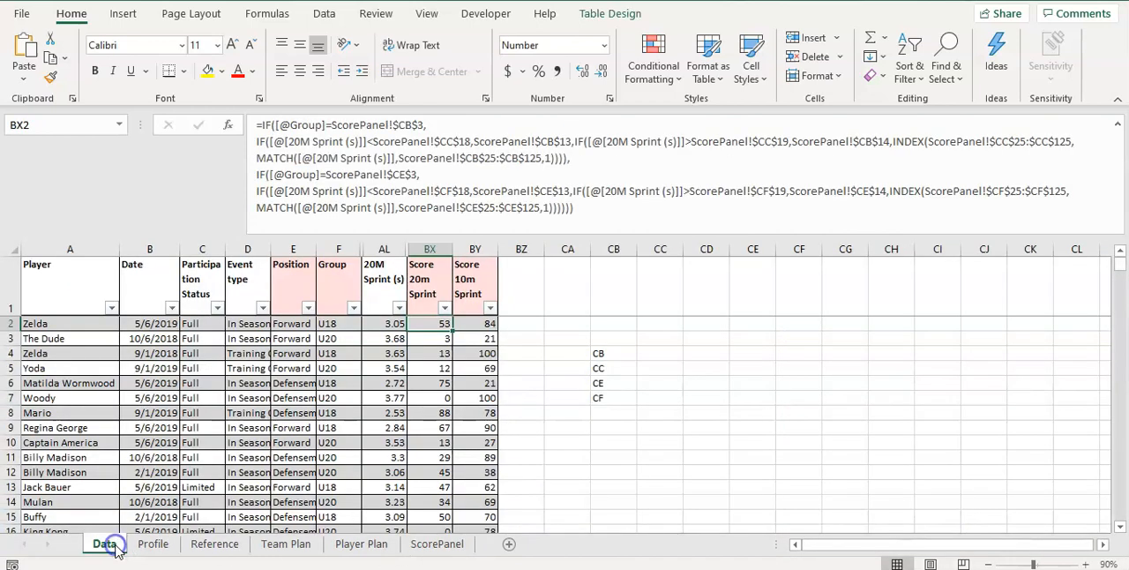
Look up the 20M Sprint (s) time and Score 20m Sprint for row 5's U20 player on the Data sheet
click(106, 544)
drag(433, 368, 345, 371)
click(384, 369)
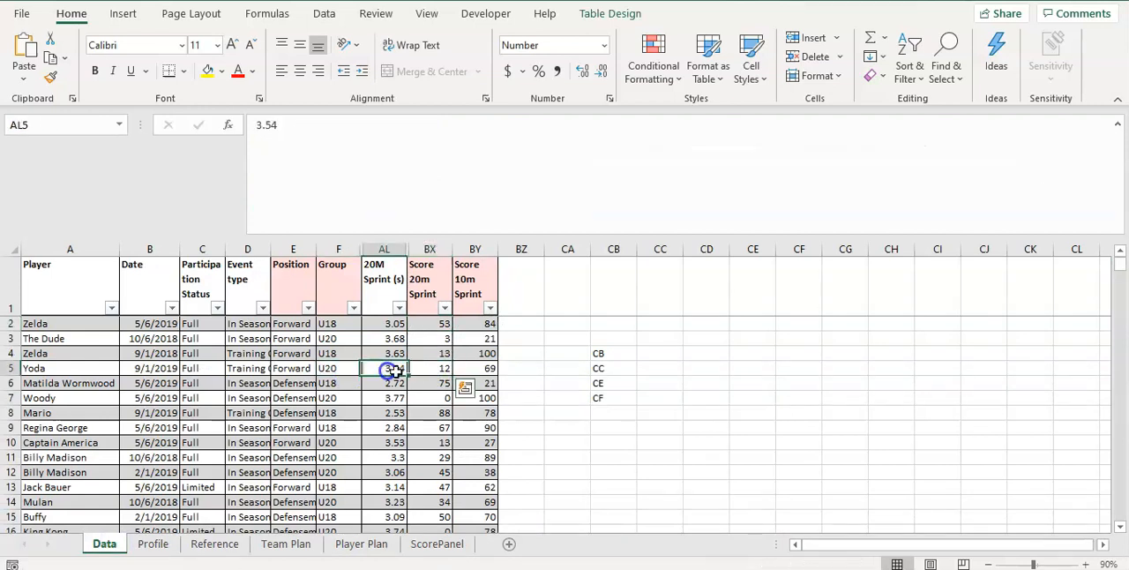
click(430, 369)
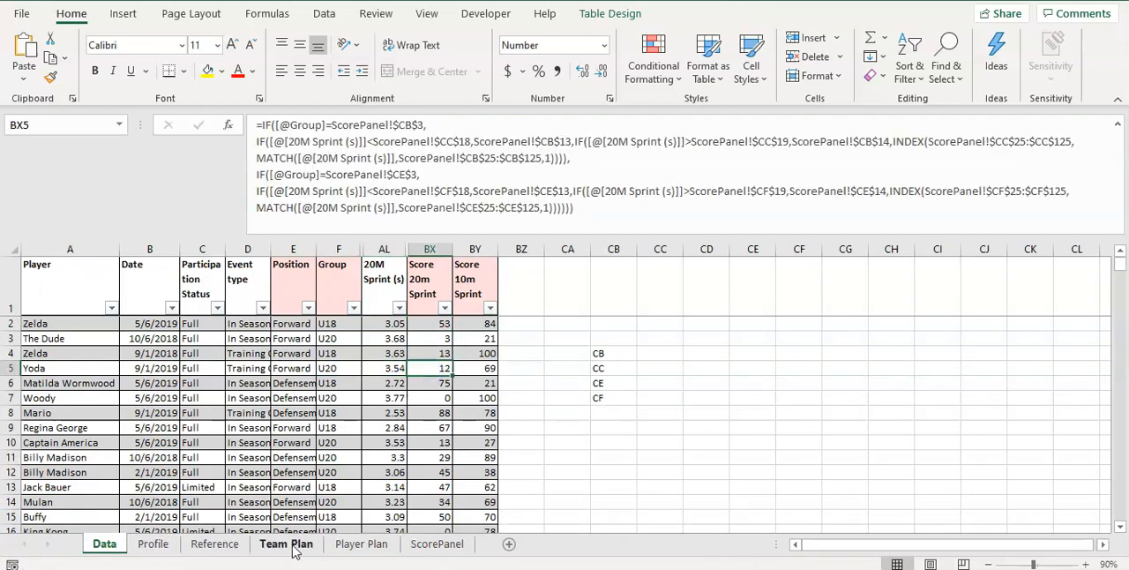
click(418, 546)
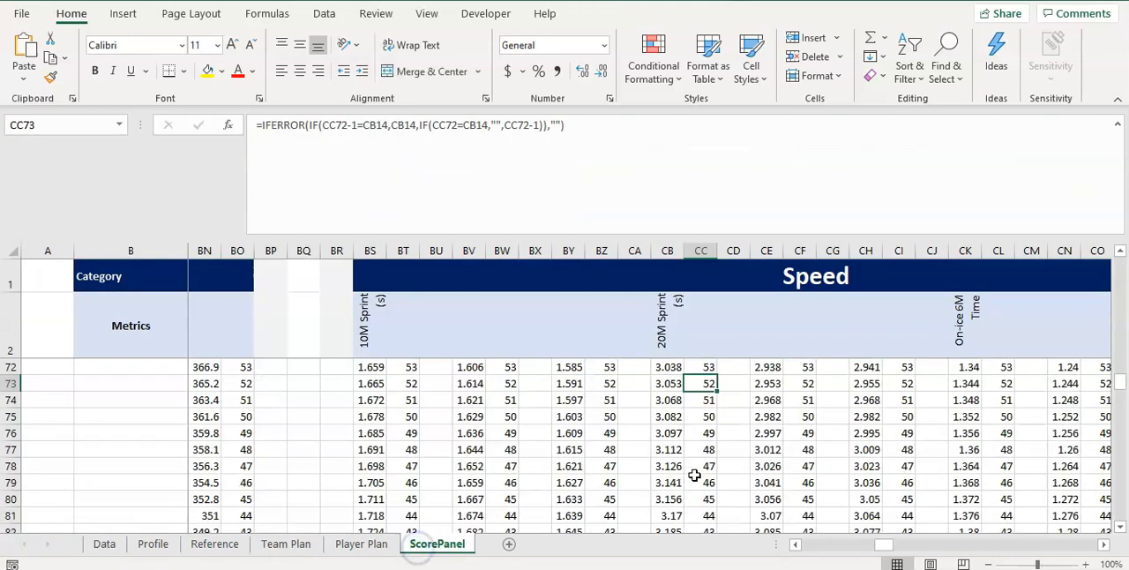
click(109, 551)
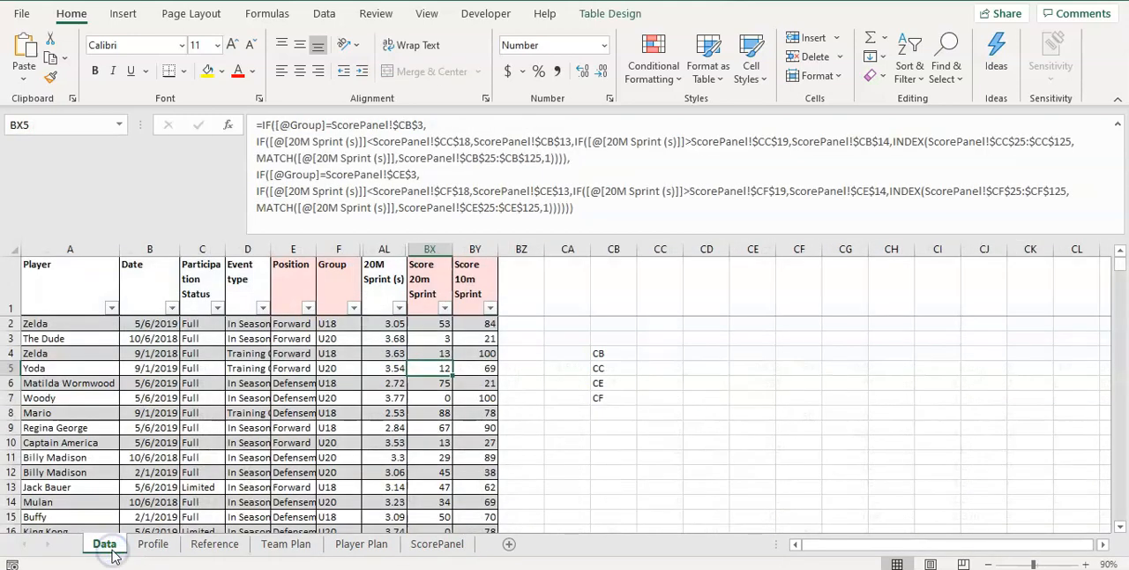
Check row 5's 20m sprint time and score against the U20 value and score table for 20M Sprint on ScorePanel
click(435, 549)
scroll(697, 432, up, 16)
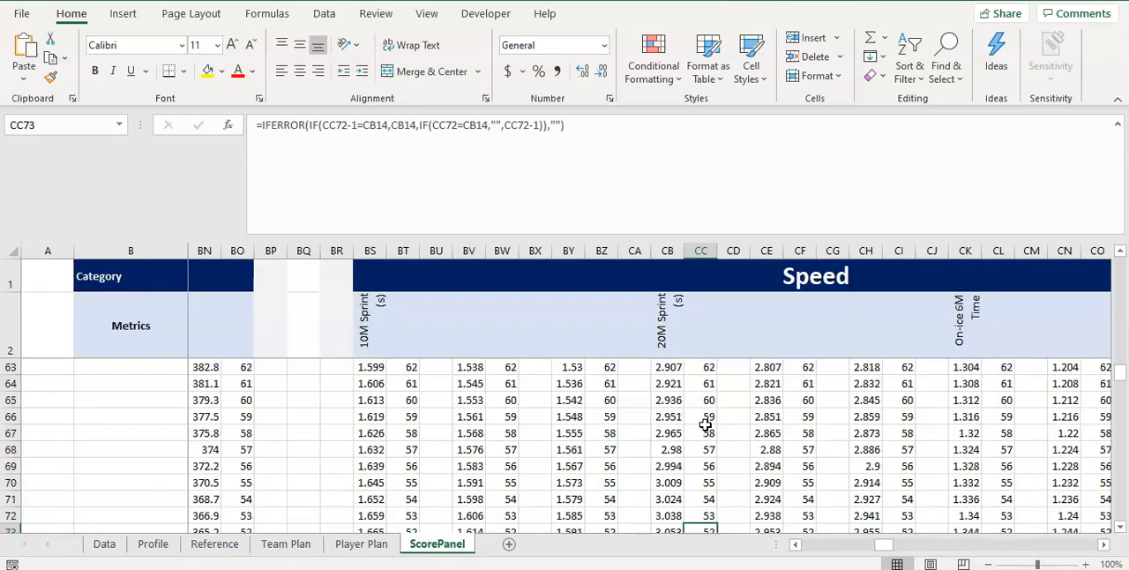
click(768, 432)
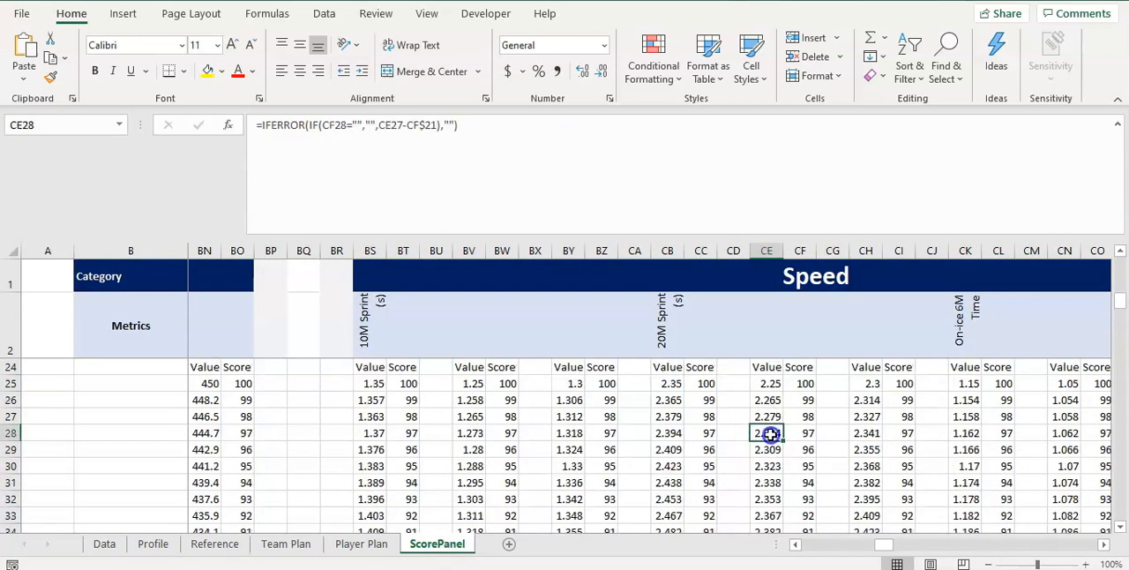
scroll(768, 441, up, 7)
click(763, 351)
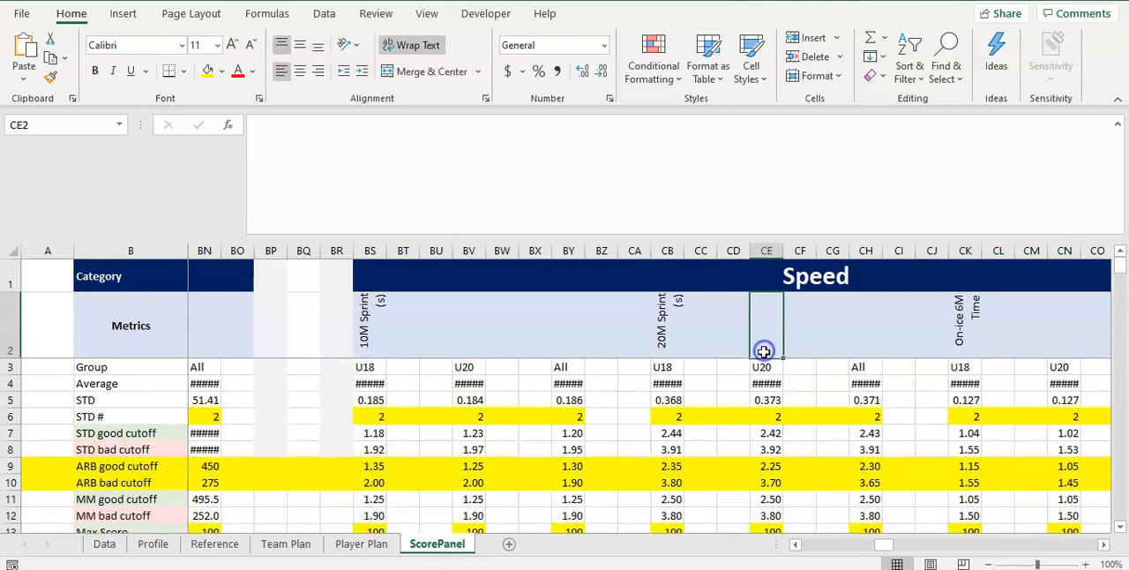
click(765, 250)
scroll(787, 467, down, 11)
scroll(785, 470, down, 20)
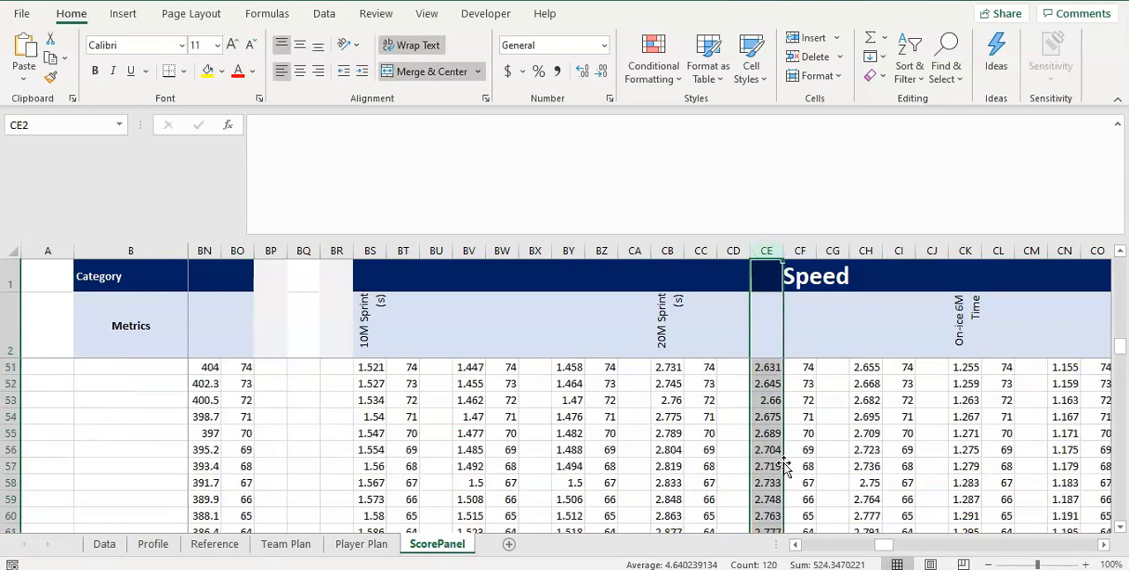
scroll(784, 470, down, 4)
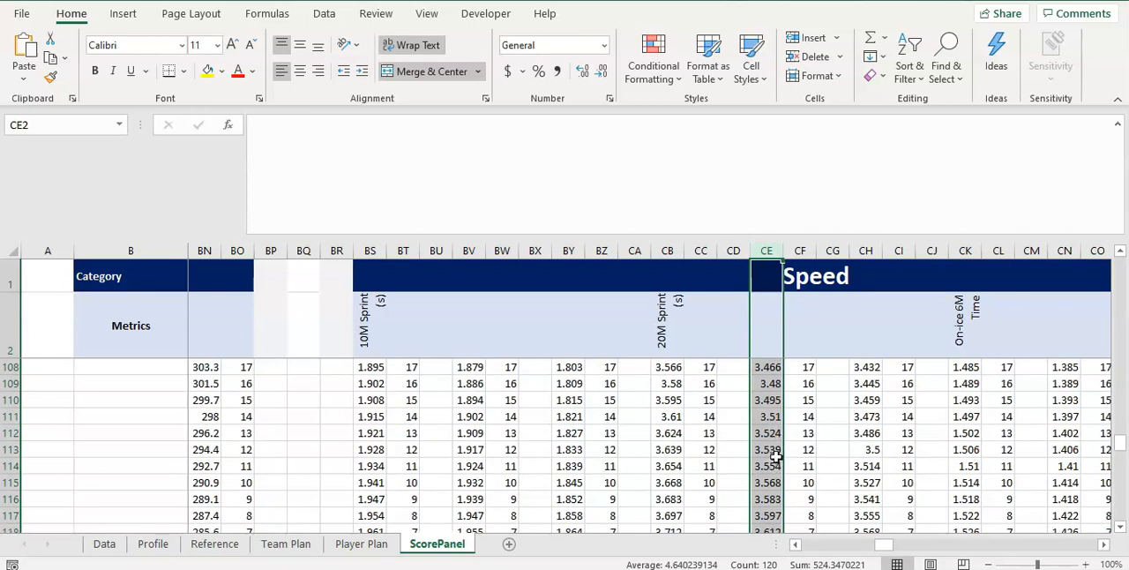
click(797, 456)
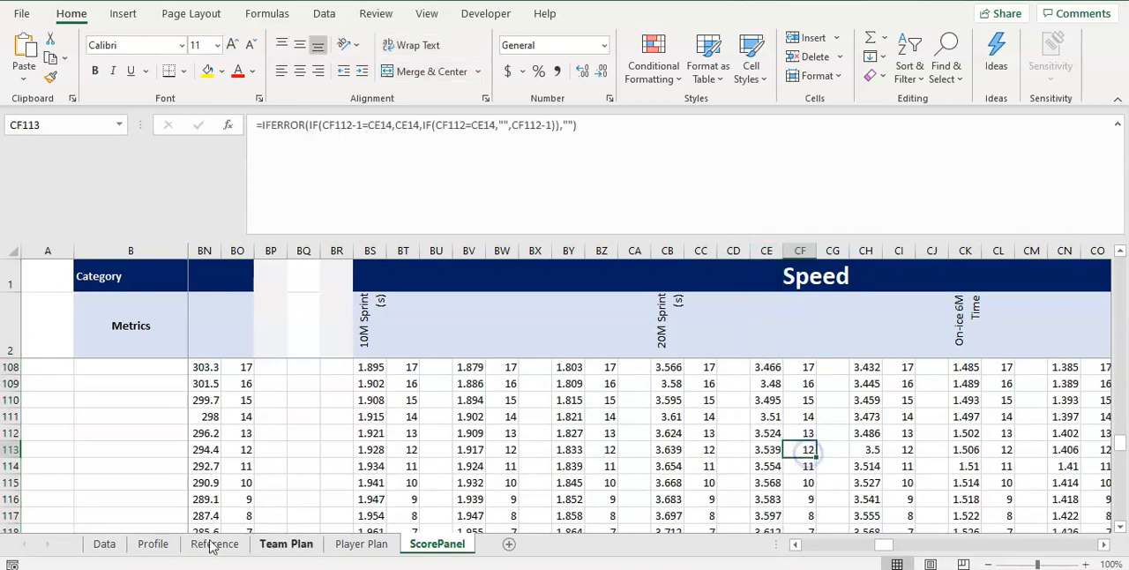
Unhide columns AM through BW between the 20M Sprint (s) times and the score columns on the Data sheet
click(104, 543)
click(479, 368)
click(436, 324)
click(458, 319)
click(479, 268)
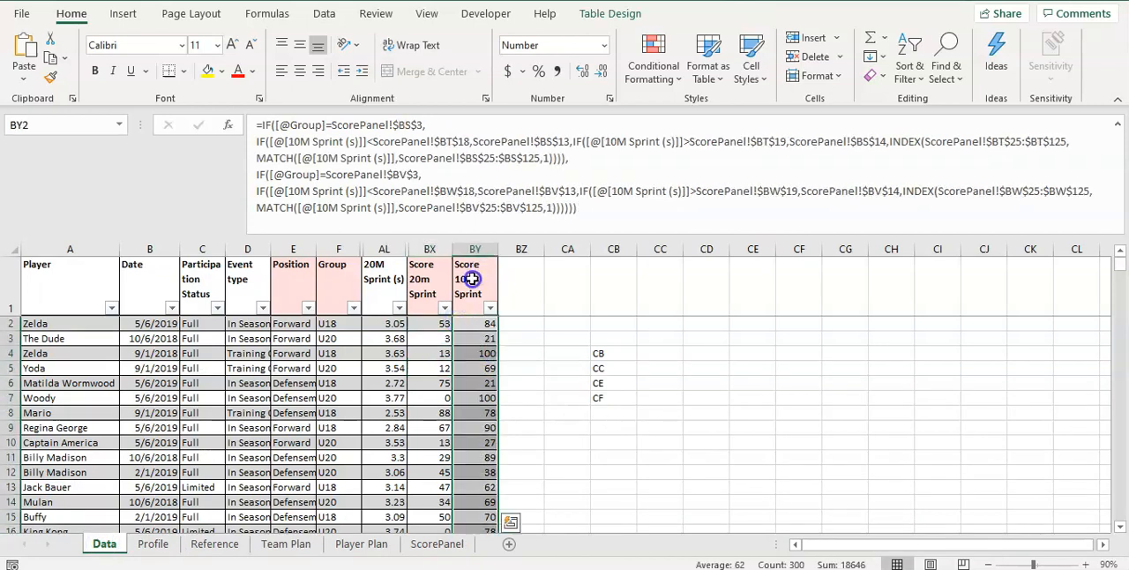
drag(471, 278, 385, 285)
click(385, 284)
click(384, 250)
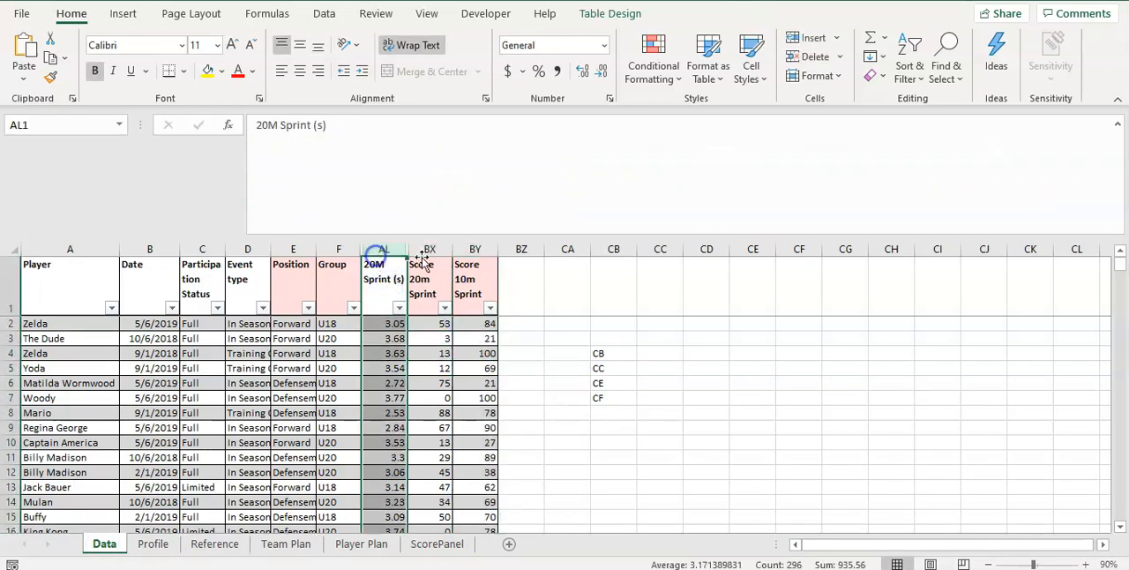
shift+click(477, 249)
right_click(477, 250)
click(556, 526)
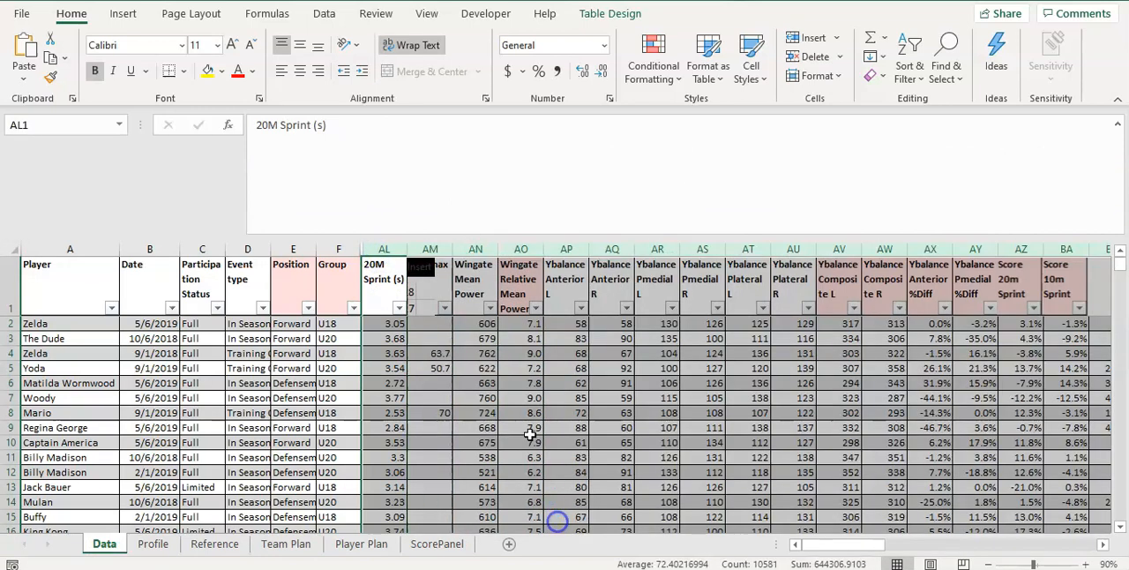
Unhide columns G through AK between Group and 20M Sprint (s), and return to the score columns
click(330, 250)
shift+click(384, 249)
right_click(382, 249)
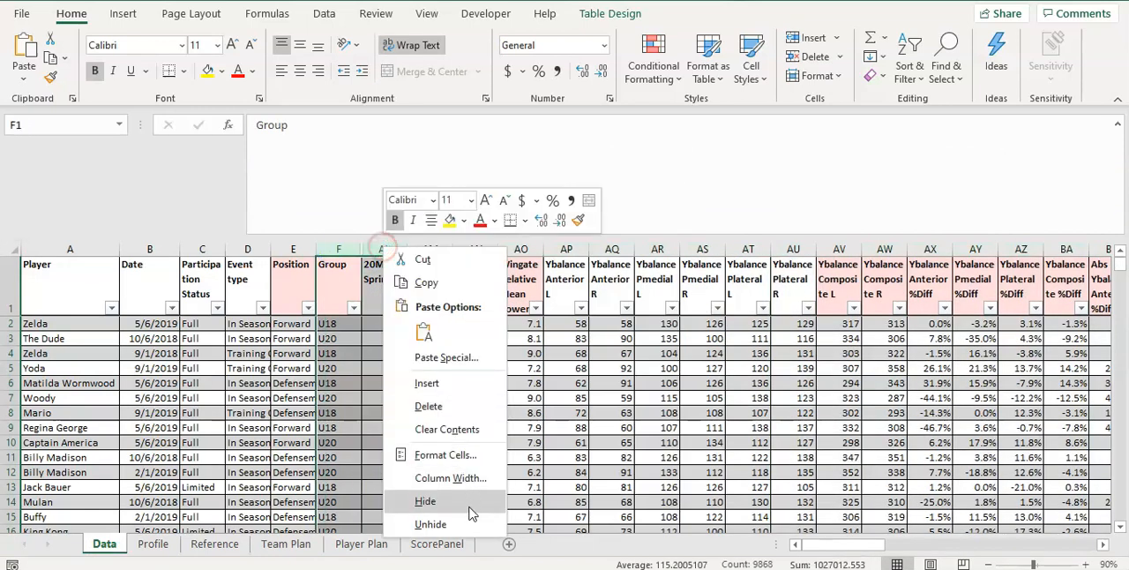
click(469, 519)
drag(864, 544, 1062, 559)
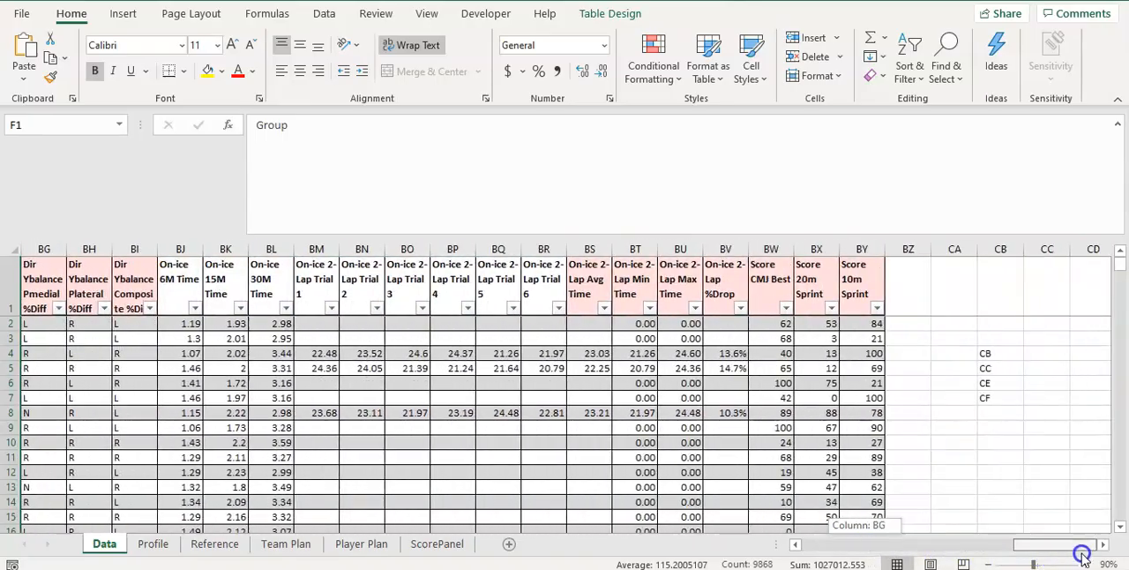
click(826, 353)
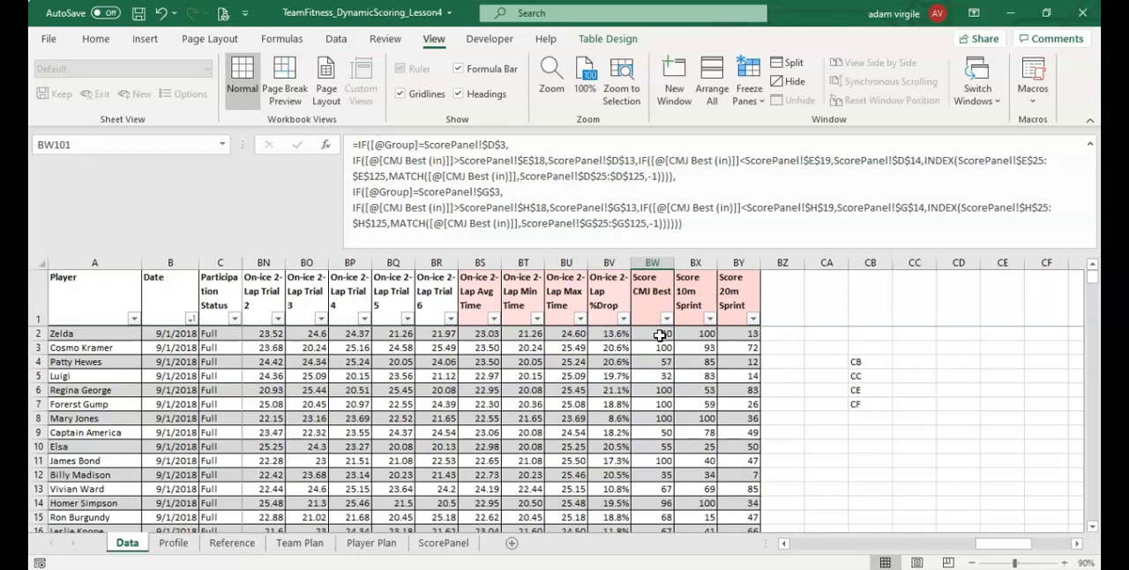
Filter the Participation Status column to show only the Out records
click(224, 335)
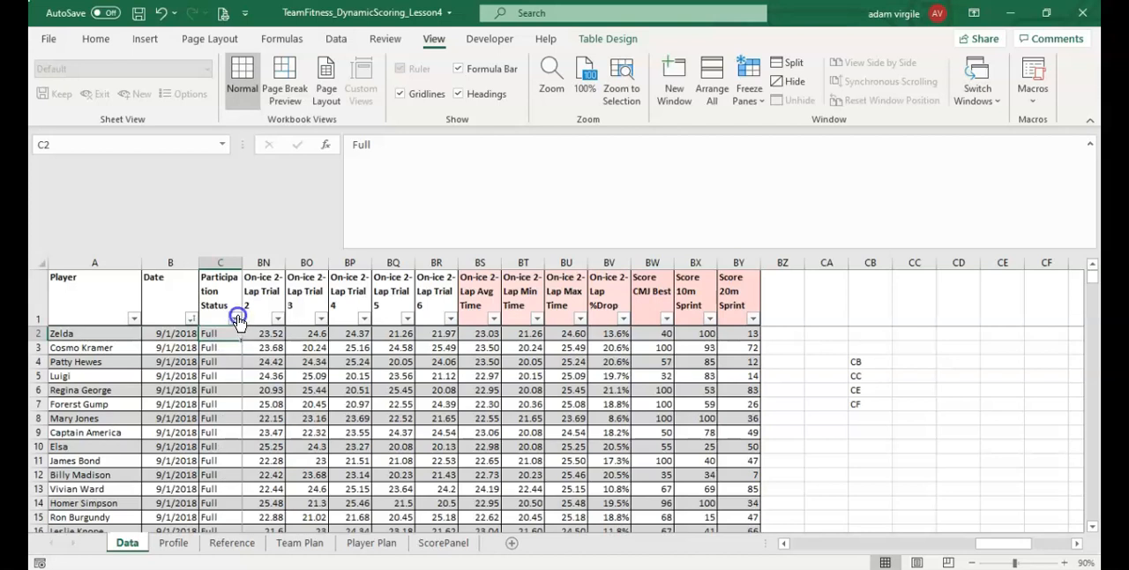
click(234, 318)
click(289, 402)
click(289, 444)
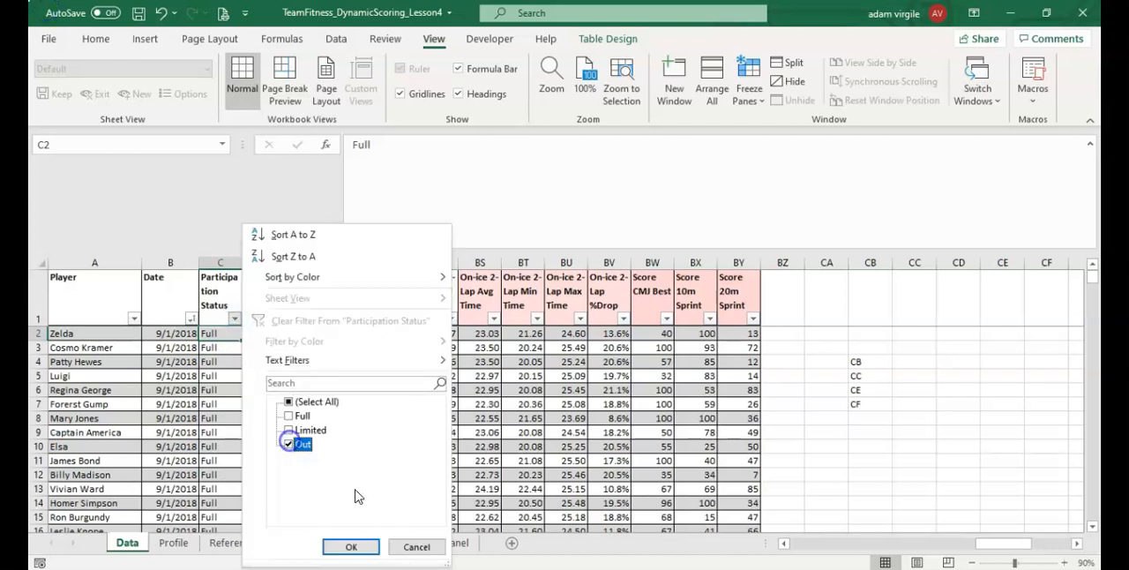
click(361, 546)
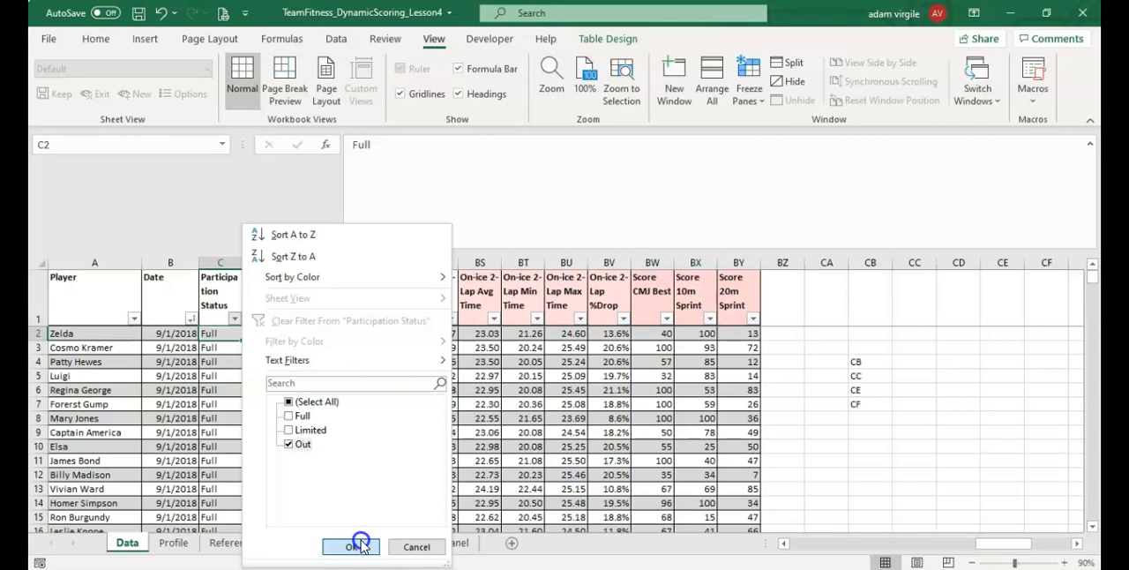
Compare the Out records' 10M and 20M Sprint entries with their scores, and inspect the Score CMJ Best formula in BW101
click(578, 375)
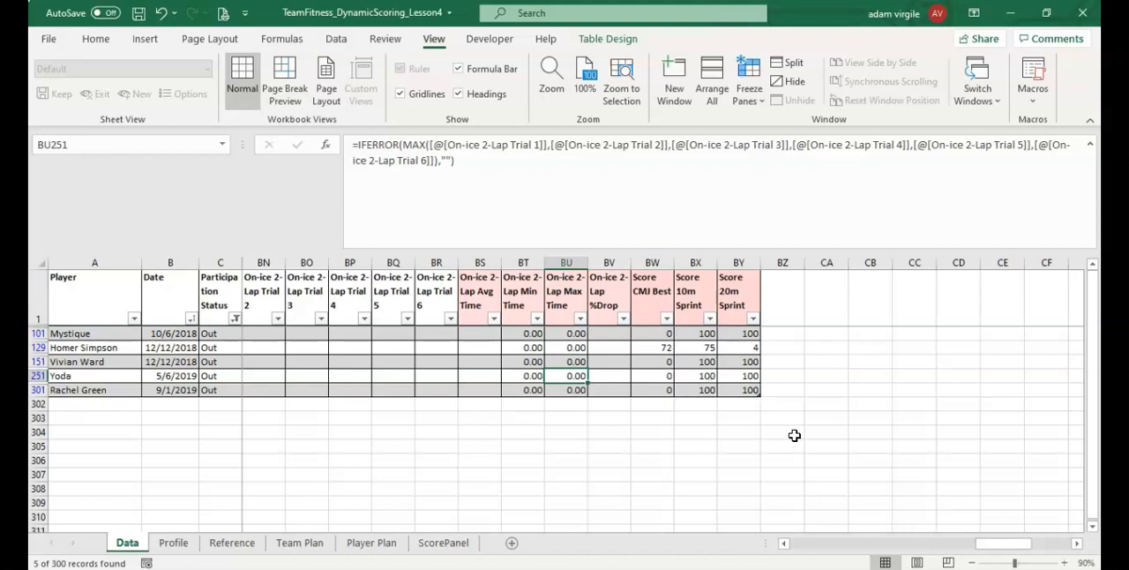
drag(995, 544, 889, 527)
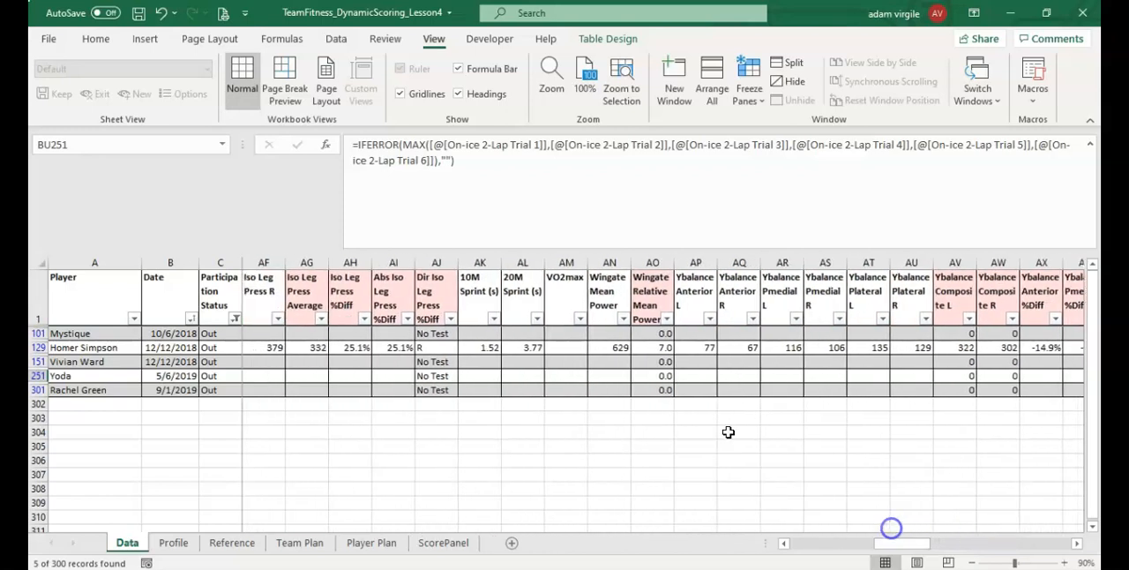
click(497, 336)
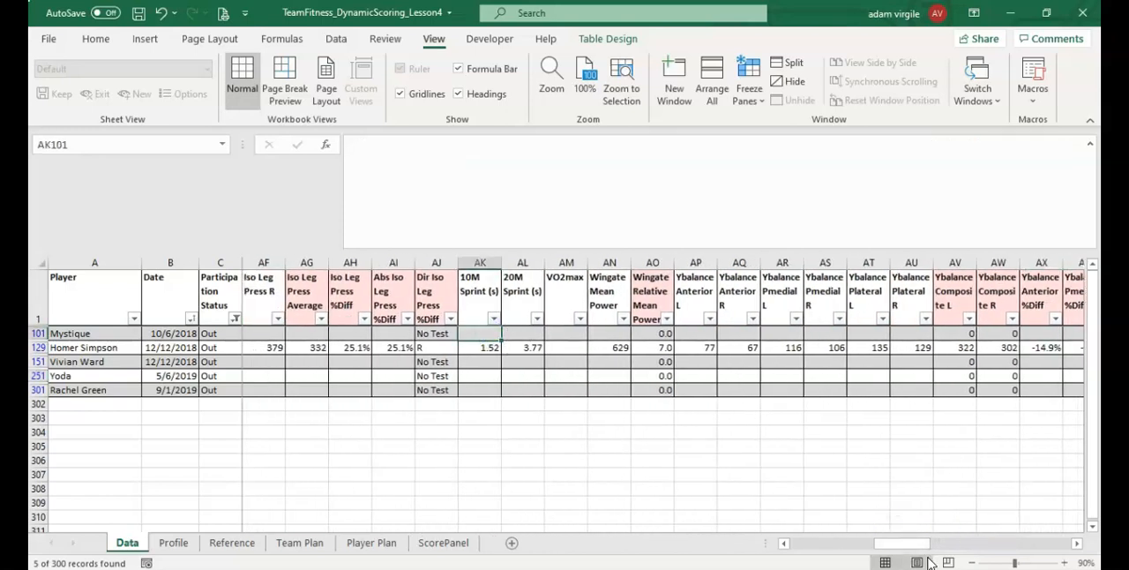
drag(967, 535, 1023, 542)
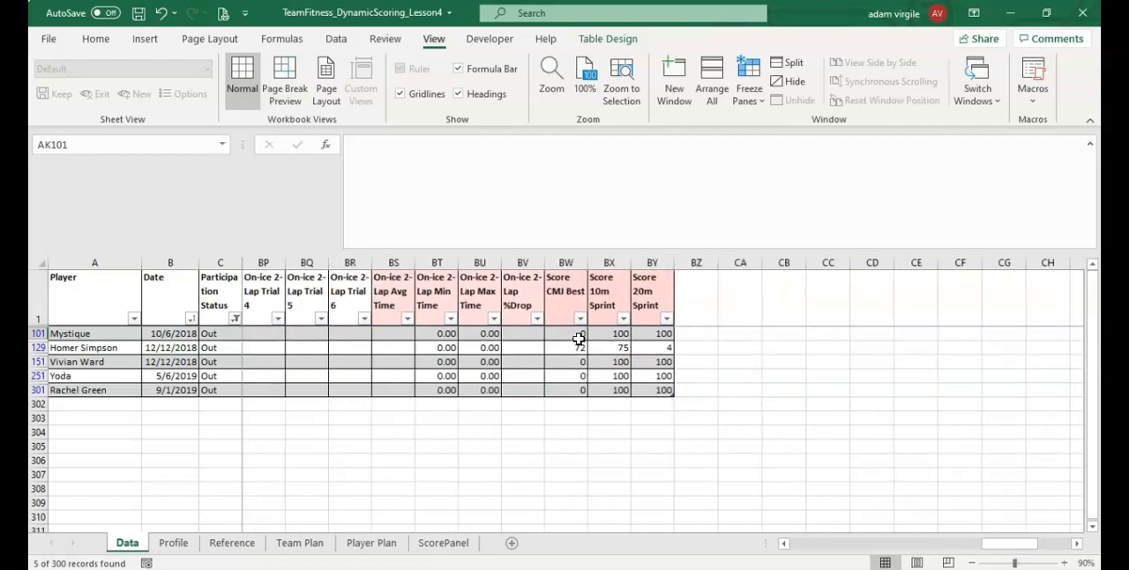
click(577, 333)
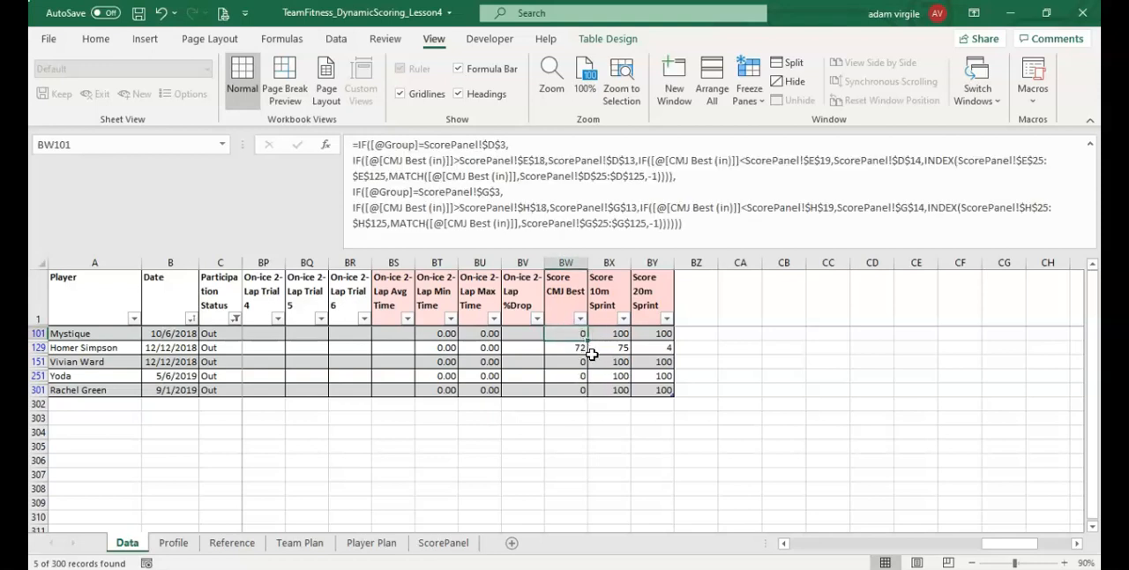
Inspect the CMJ Best (in) and CMJ Average (in) formulas in row 101
click(996, 547)
drag(1019, 546, 851, 536)
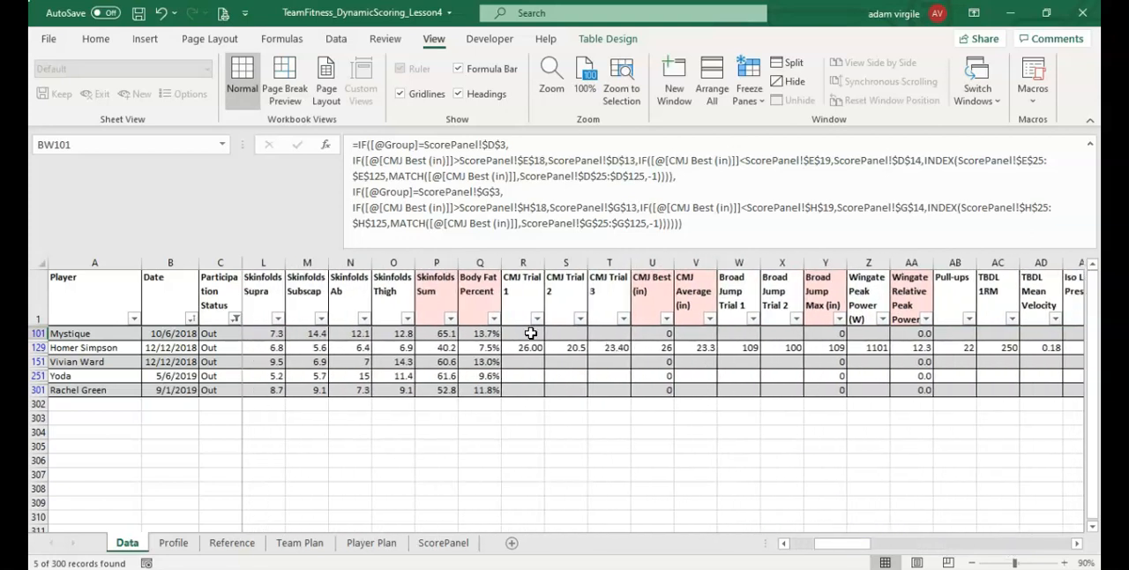
click(661, 337)
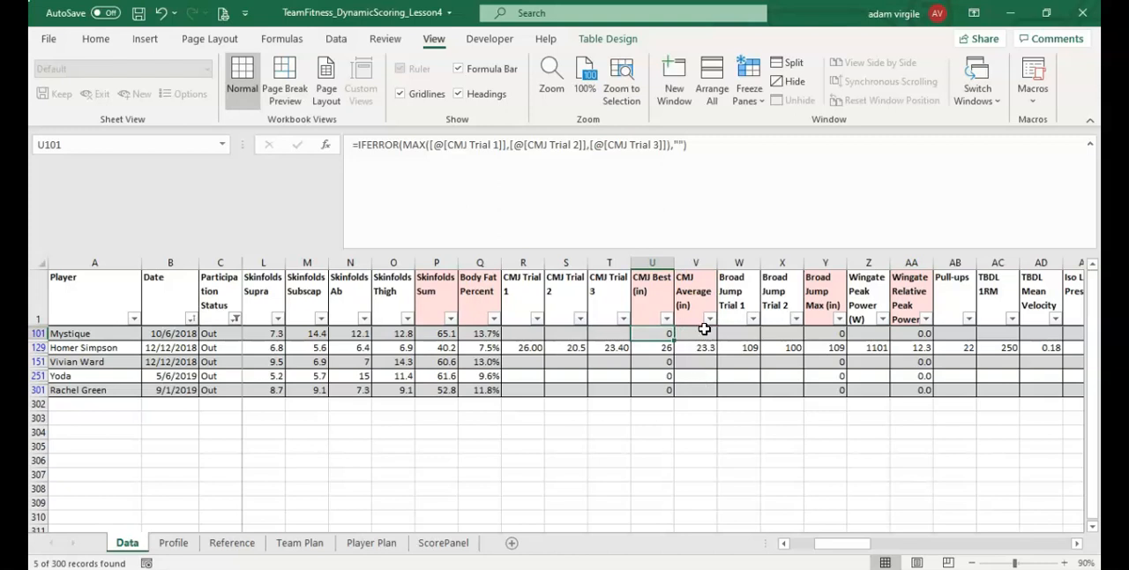
click(698, 333)
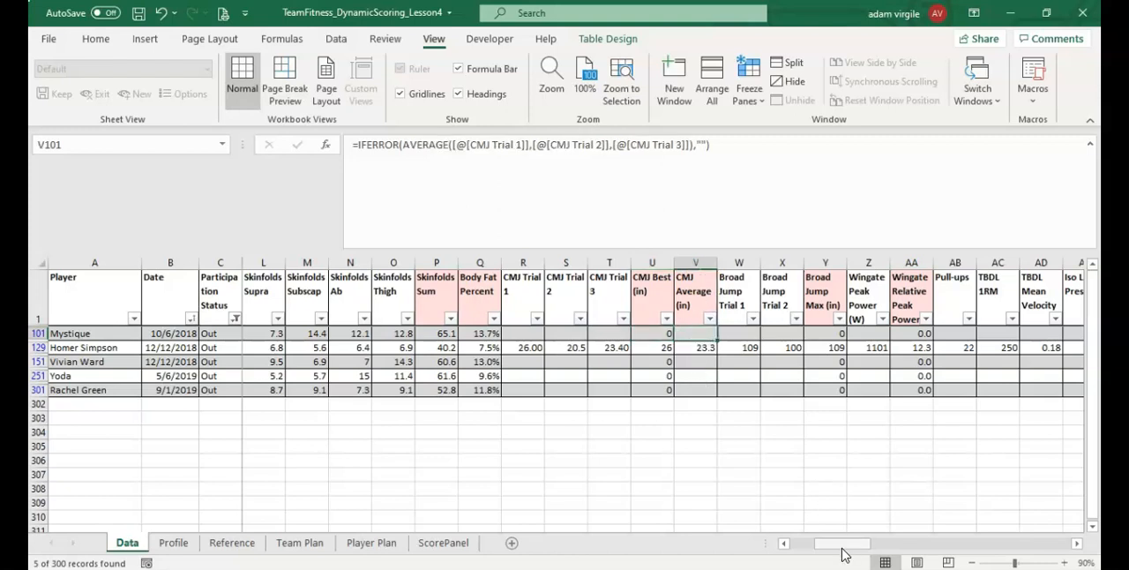
Wrap the Score CMJ Best formula in BW101 in an outer IF that returns 0 when CMJ Best (in) is blank, placed on its own line
drag(842, 548, 1007, 542)
click(616, 336)
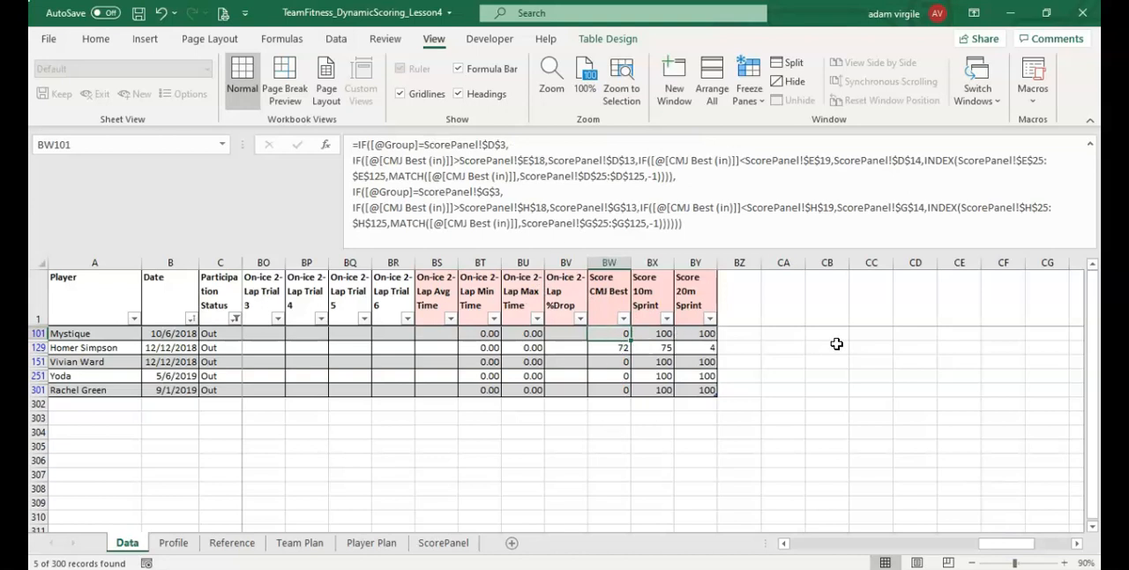
click(358, 144)
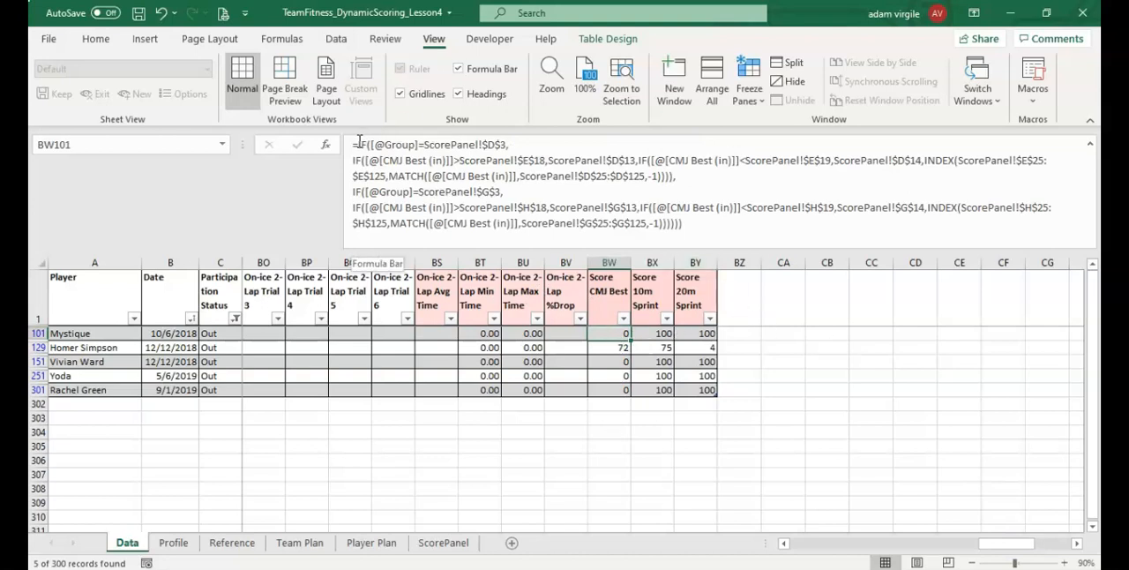
text(IF()
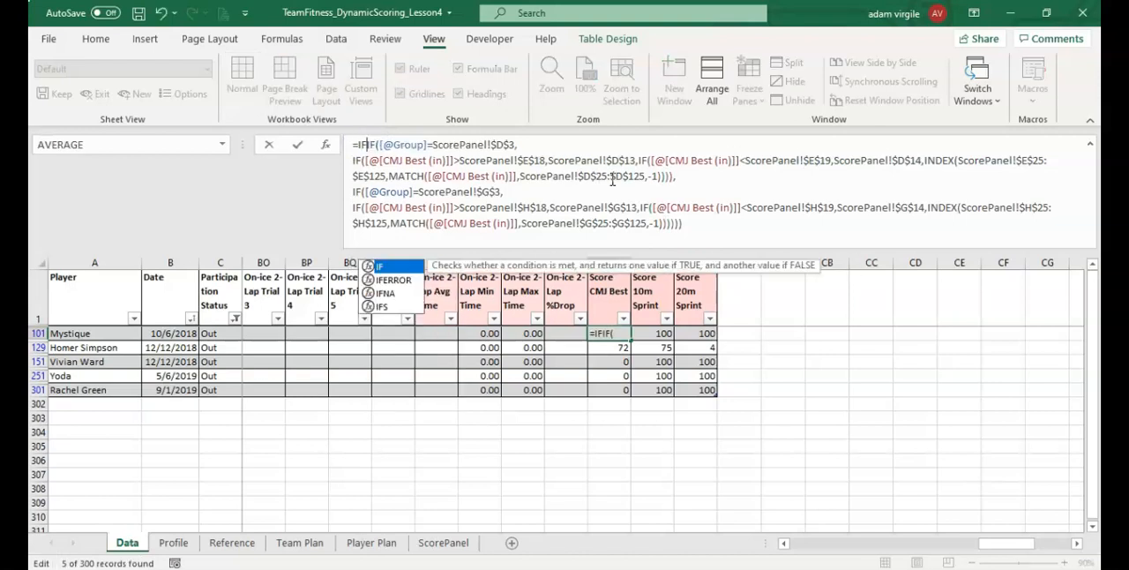
drag(984, 544, 812, 546)
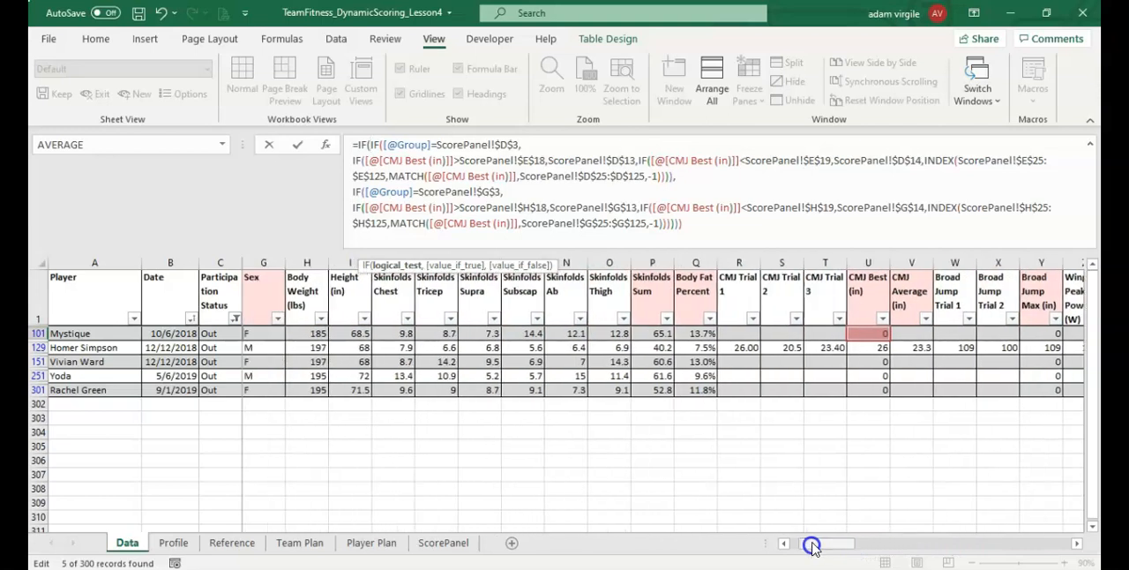
click(873, 333)
text(="",)
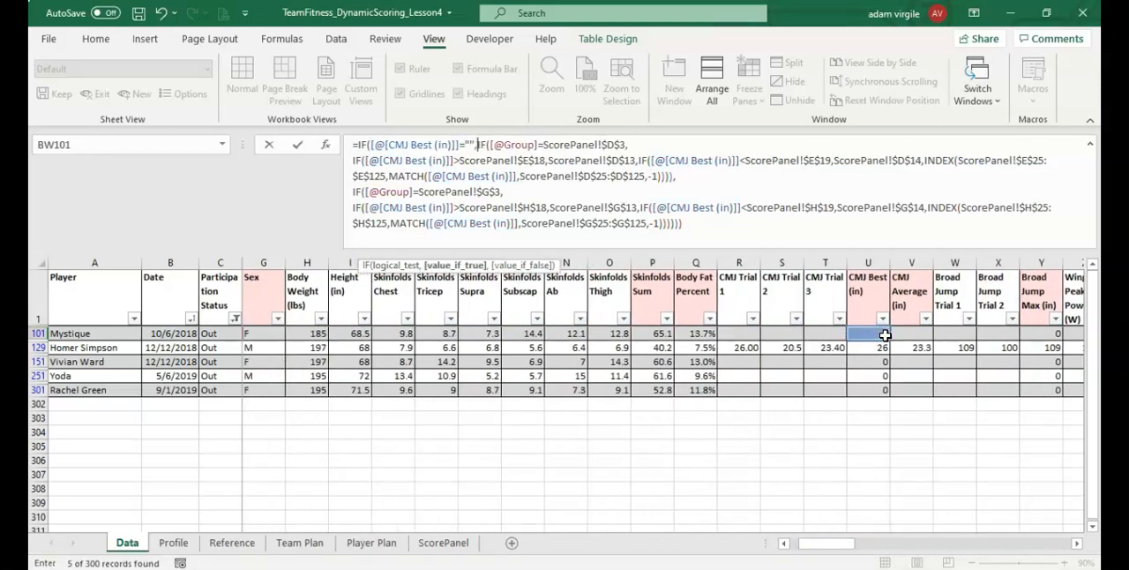
text(0,)
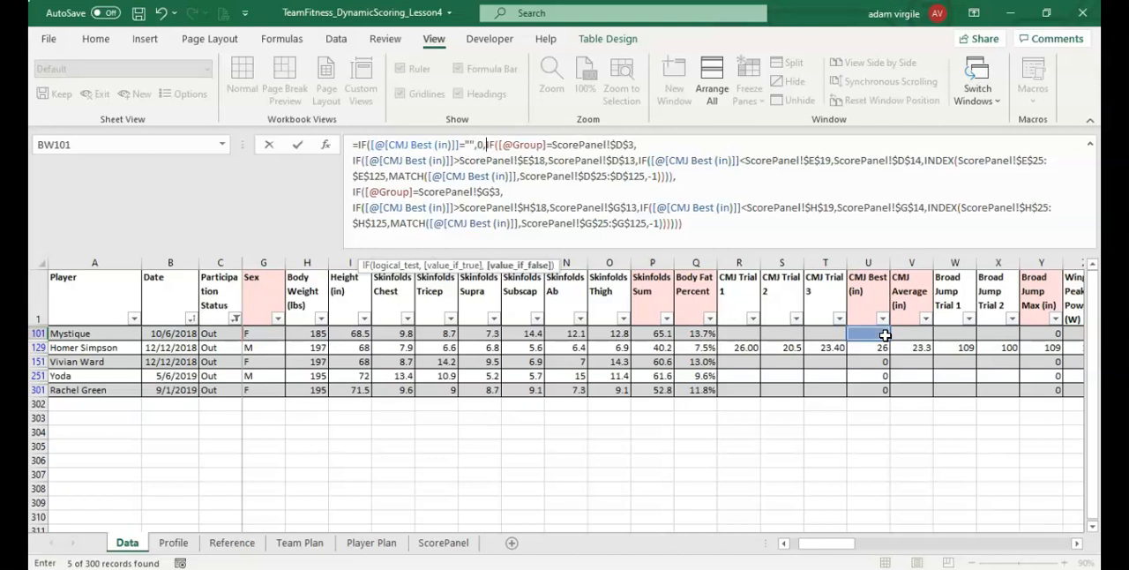
key(alt+Return)
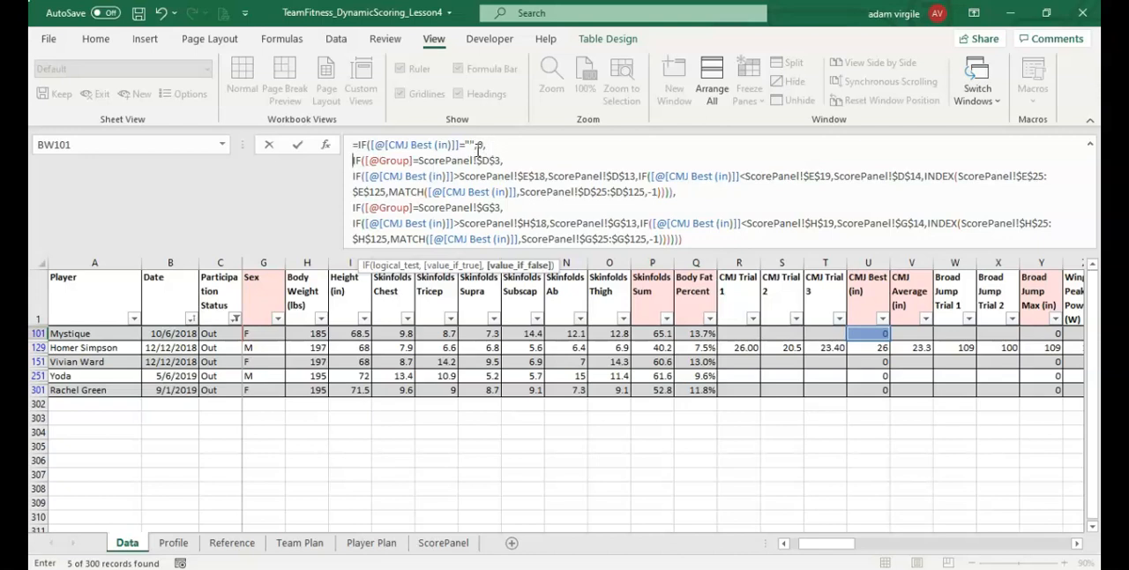
click(697, 238)
text())
key(Return)
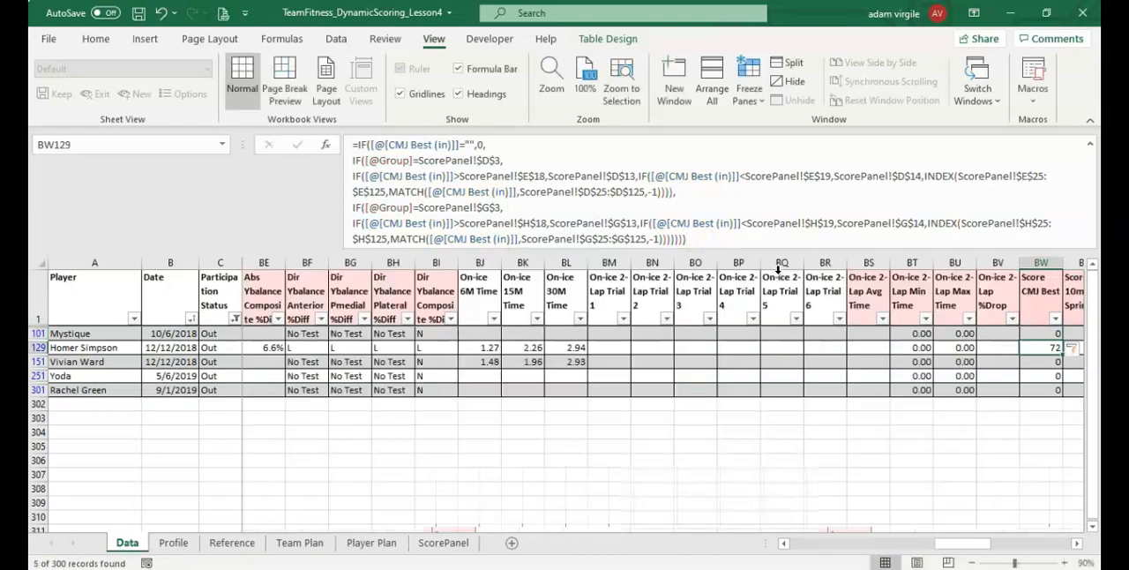
Wrap the Score 10m Sprint formula in BX101 in an outer IF returning 0 when 10M Sprint (s) equals "", on a separate first line
drag(951, 544, 993, 537)
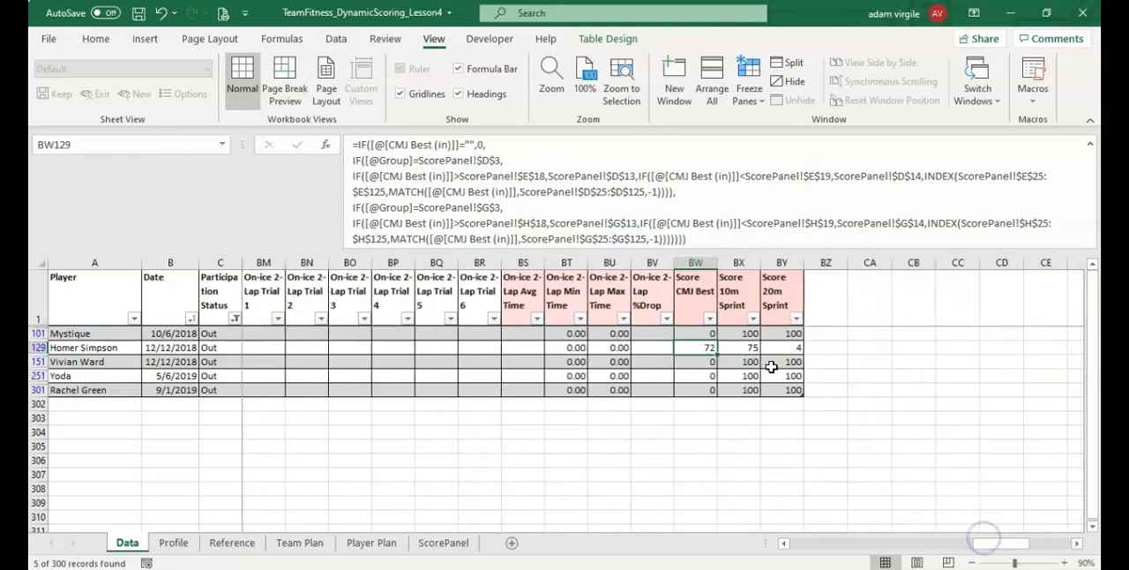
click(745, 335)
click(355, 146)
text(IF(IF([@Group]=ScorePanel!$BS$3,)
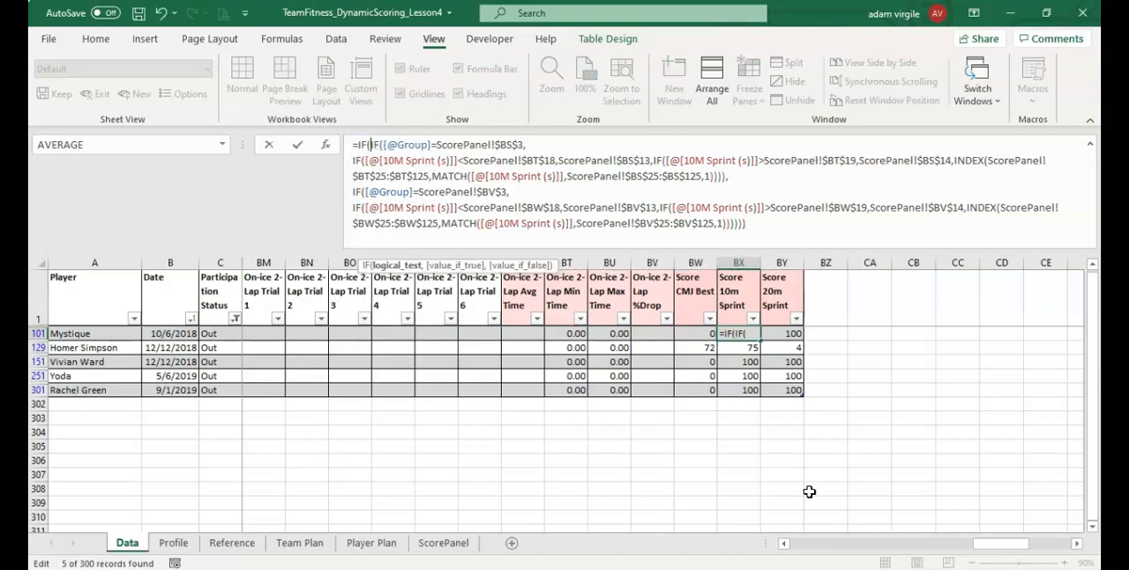
drag(1003, 542, 901, 538)
click(485, 334)
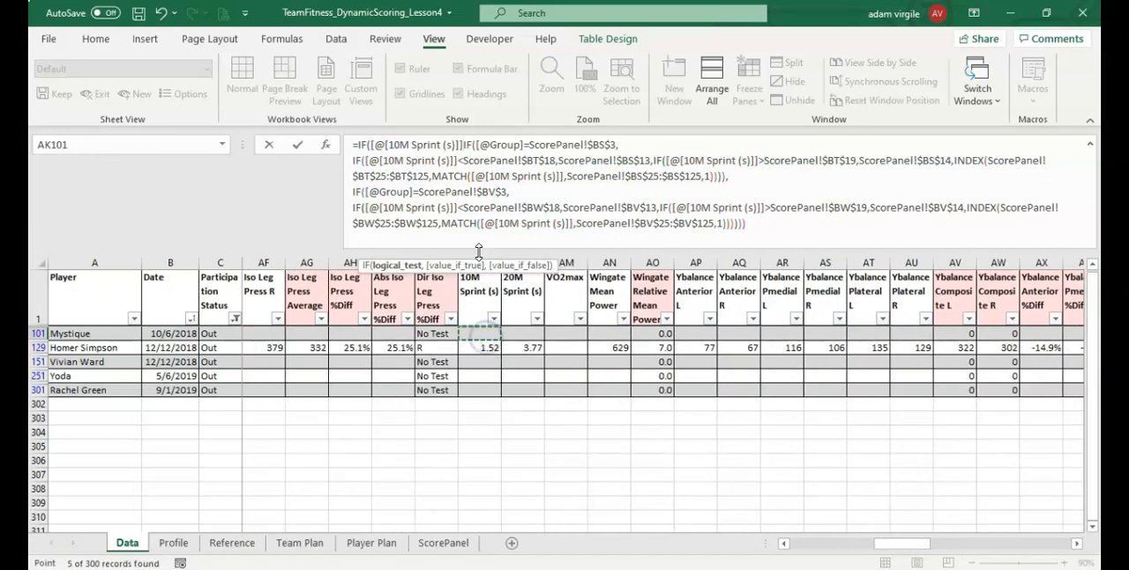
text(="")
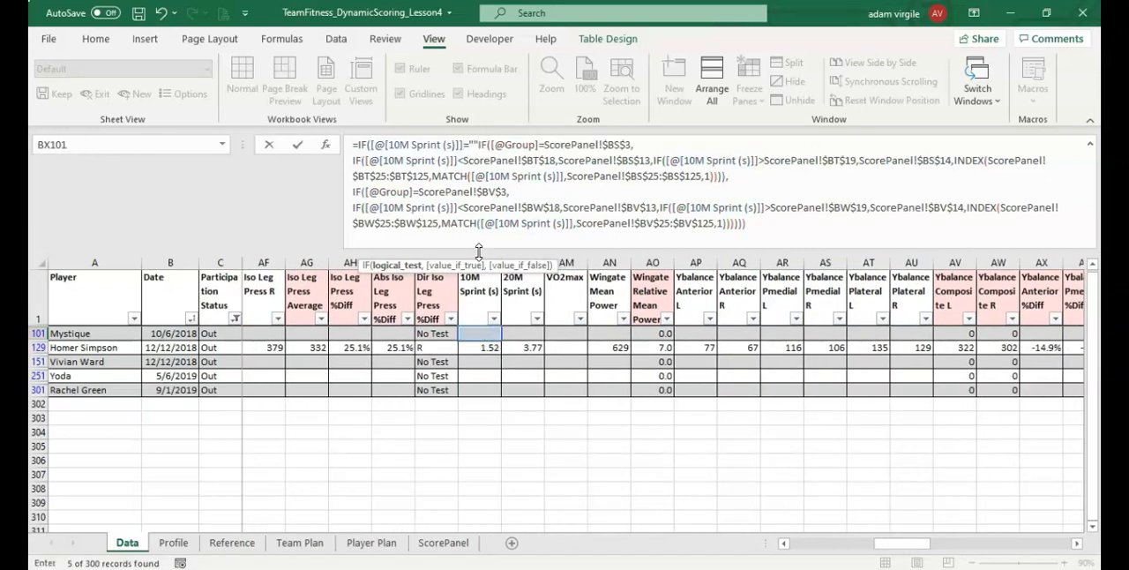
text(,0,)
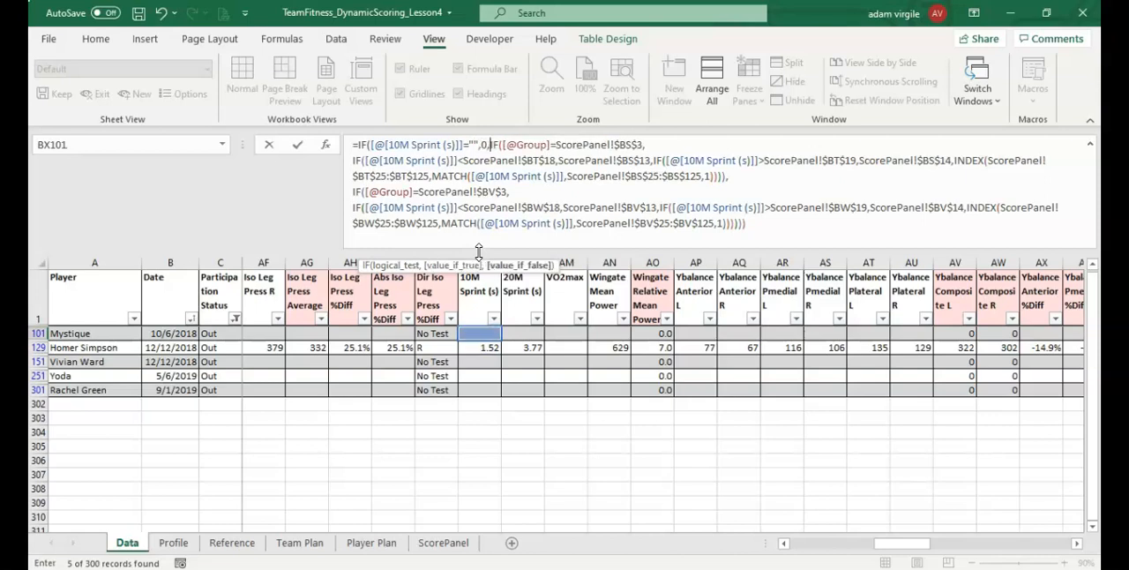
key(alt+Return)
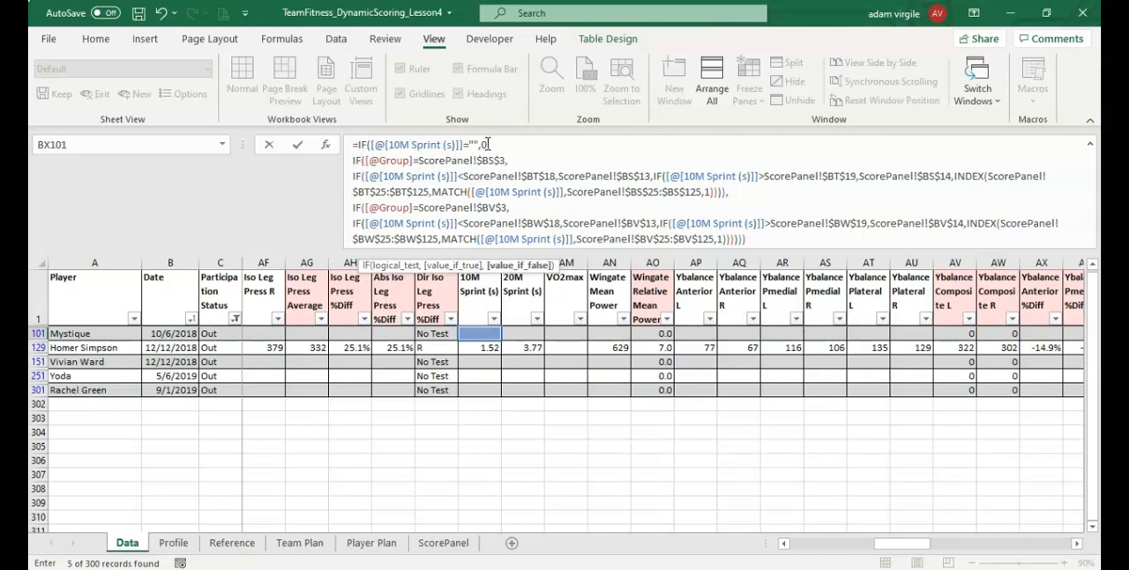
click(495, 144)
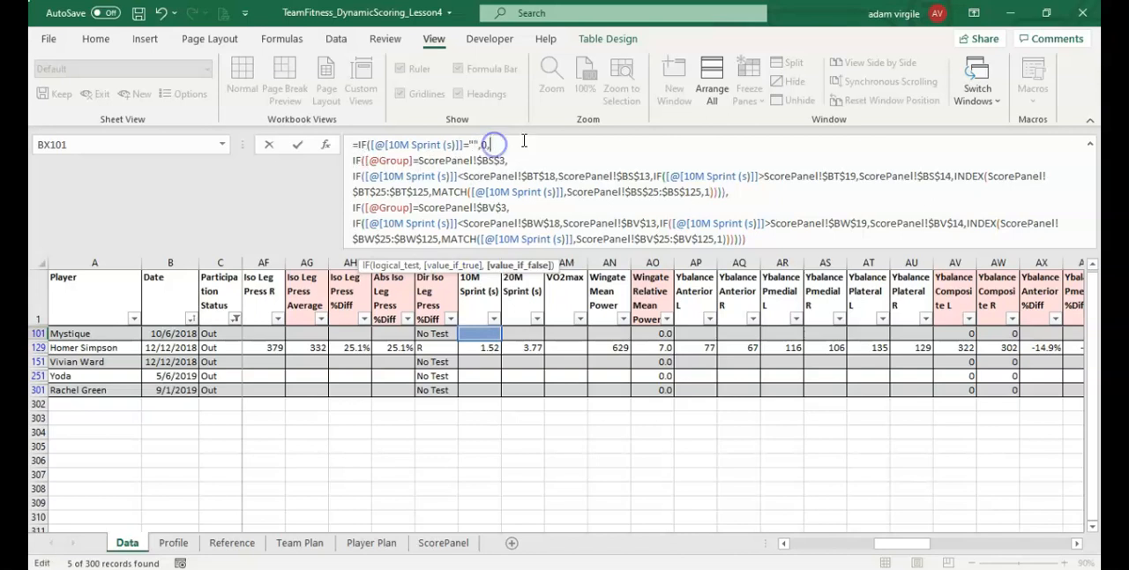
click(779, 241)
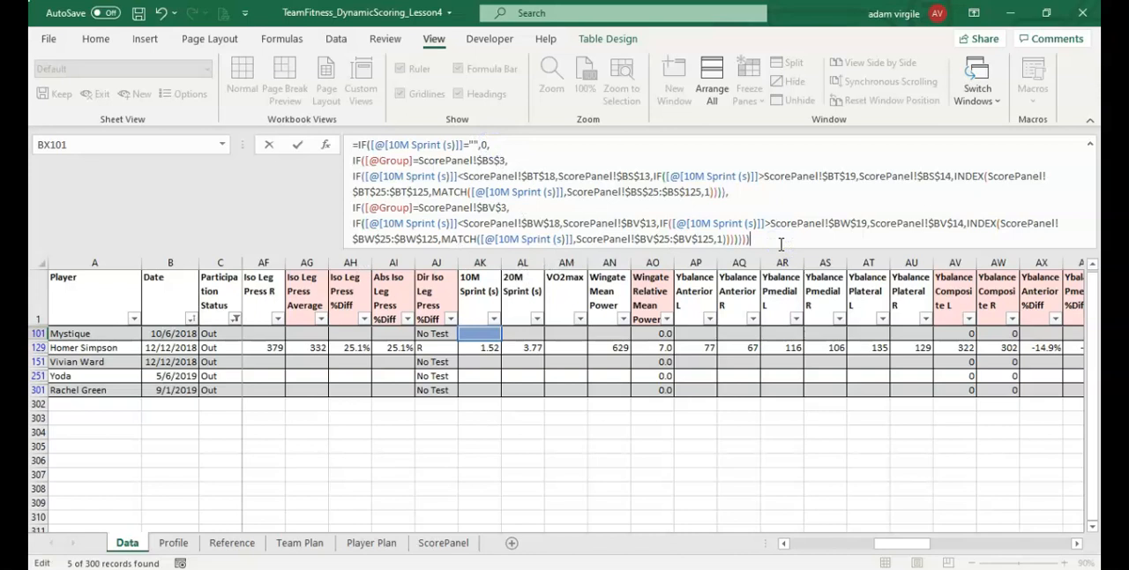
key(Return)
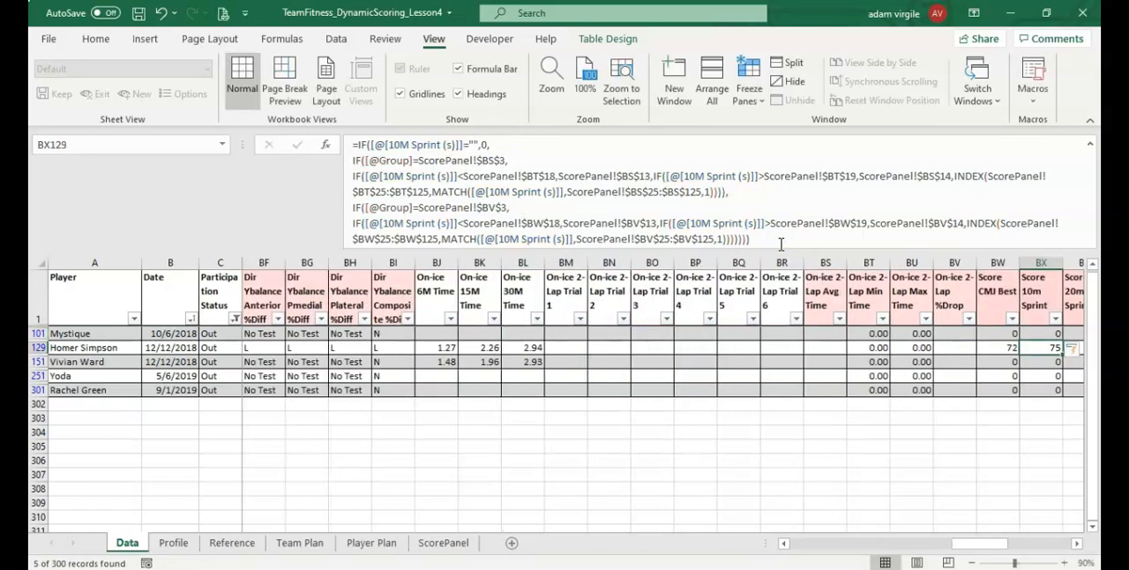
Wrap the Score 20m Sprint formula in BY101 in an outer IF returning 0 when 20M Sprint (s) equals "", on a separate first line
drag(965, 539, 987, 534)
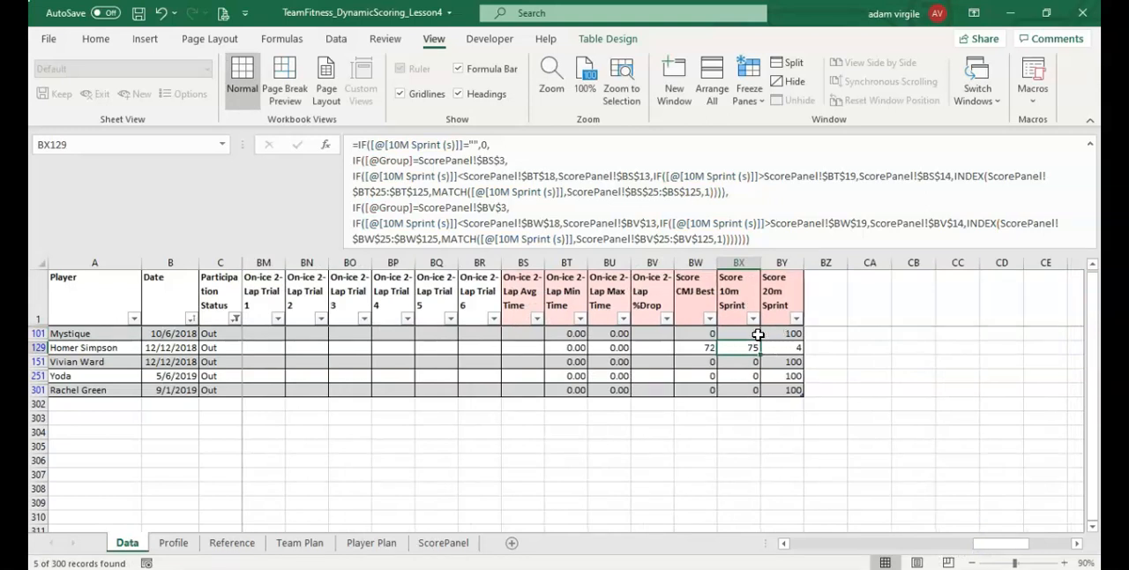
click(784, 333)
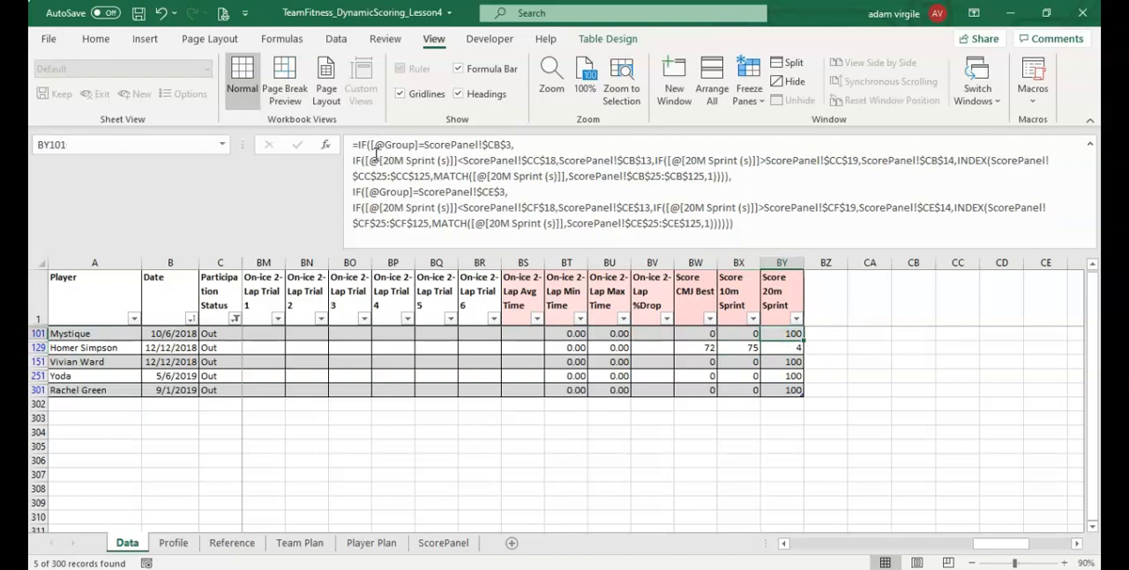
click(356, 144)
text(IF()
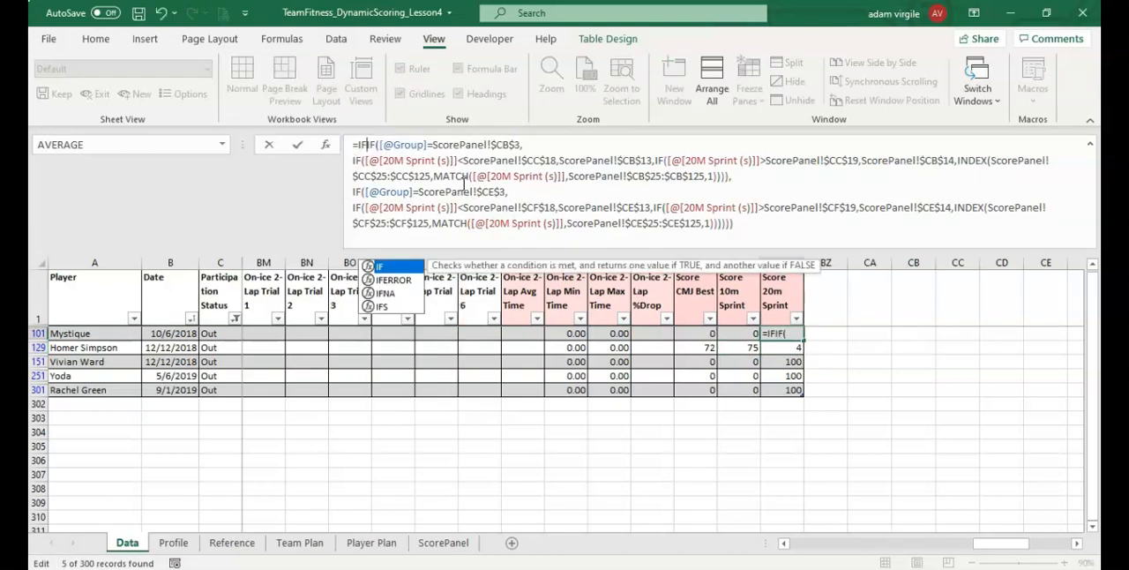
drag(988, 543, 887, 541)
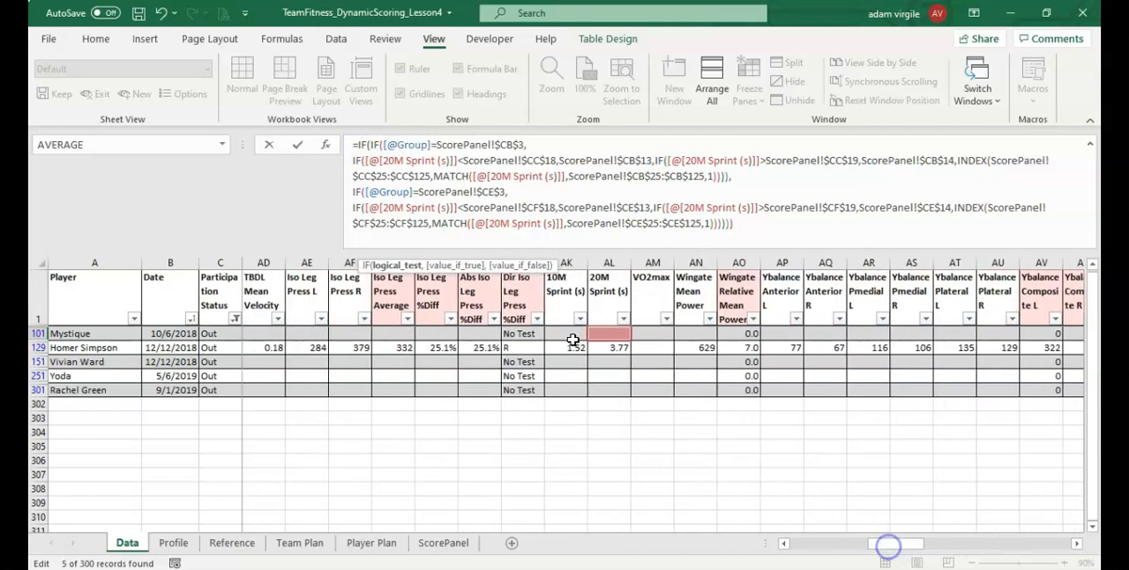
click(606, 333)
text(="",0,)
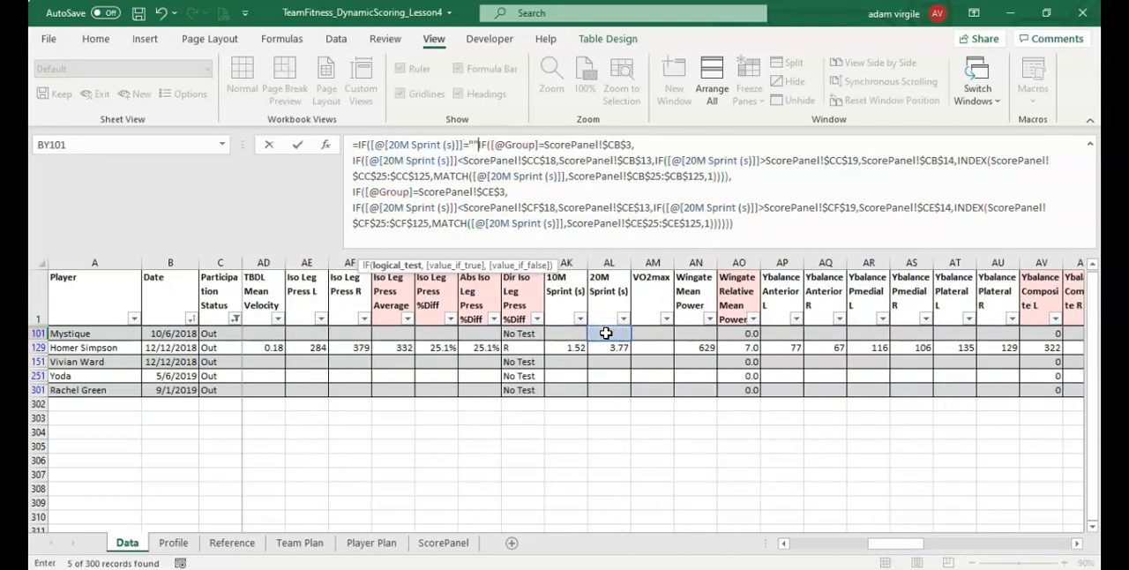
text(,)
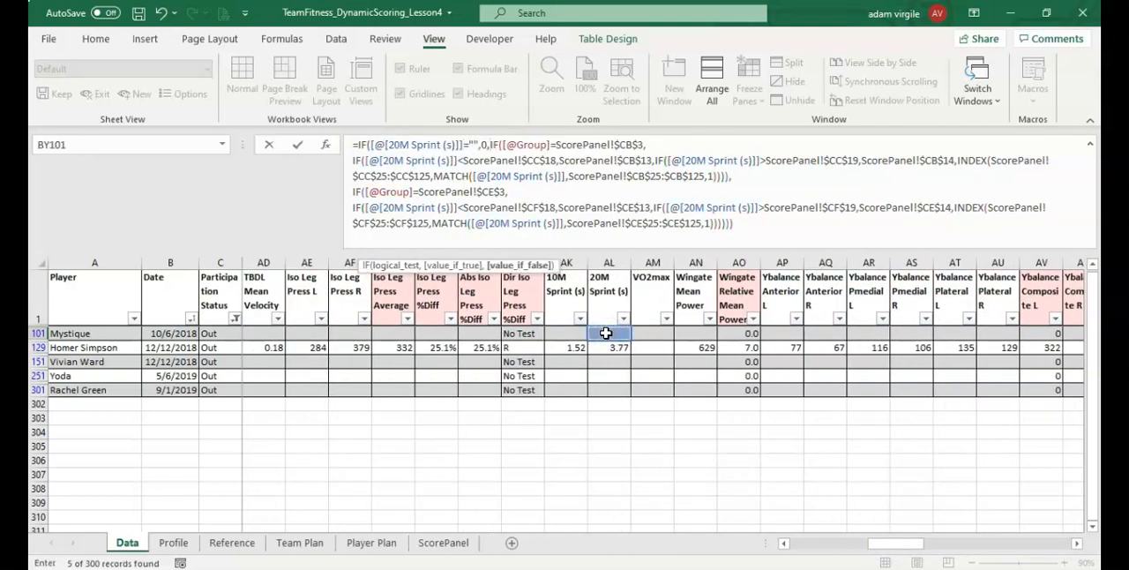
key(alt+Return)
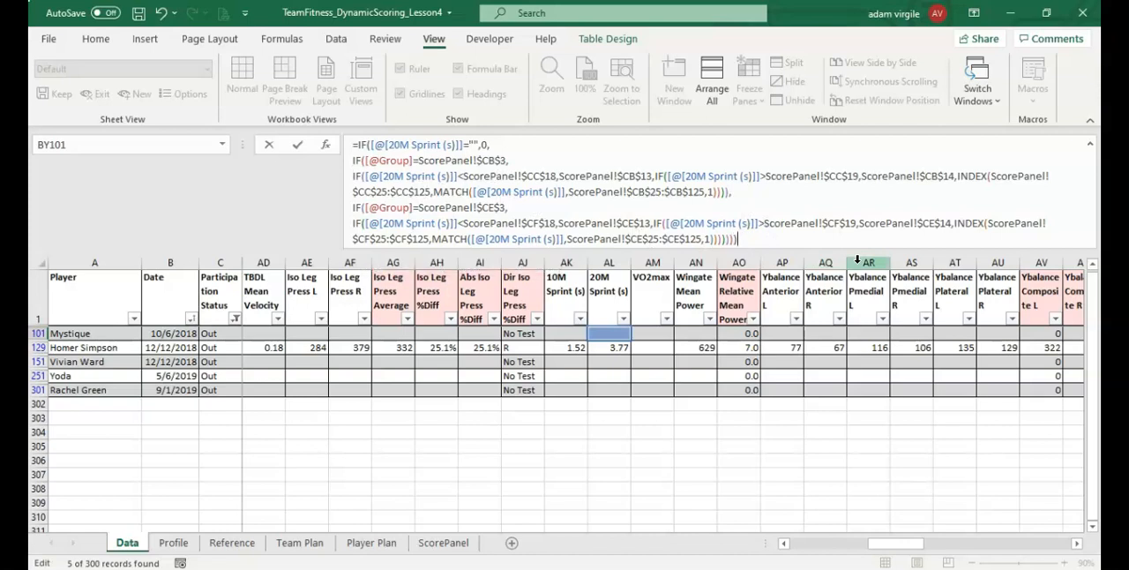
key(Return)
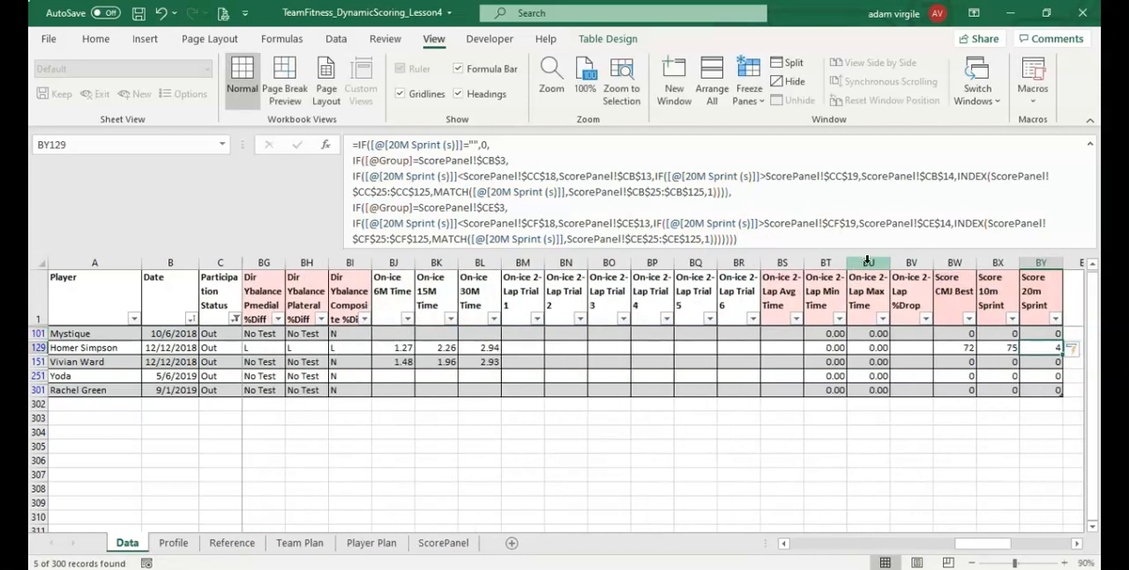
Check the Out records' 20m Sprint score down to BY301, and clear the Participation Status filter
click(1042, 388)
drag(970, 546, 987, 541)
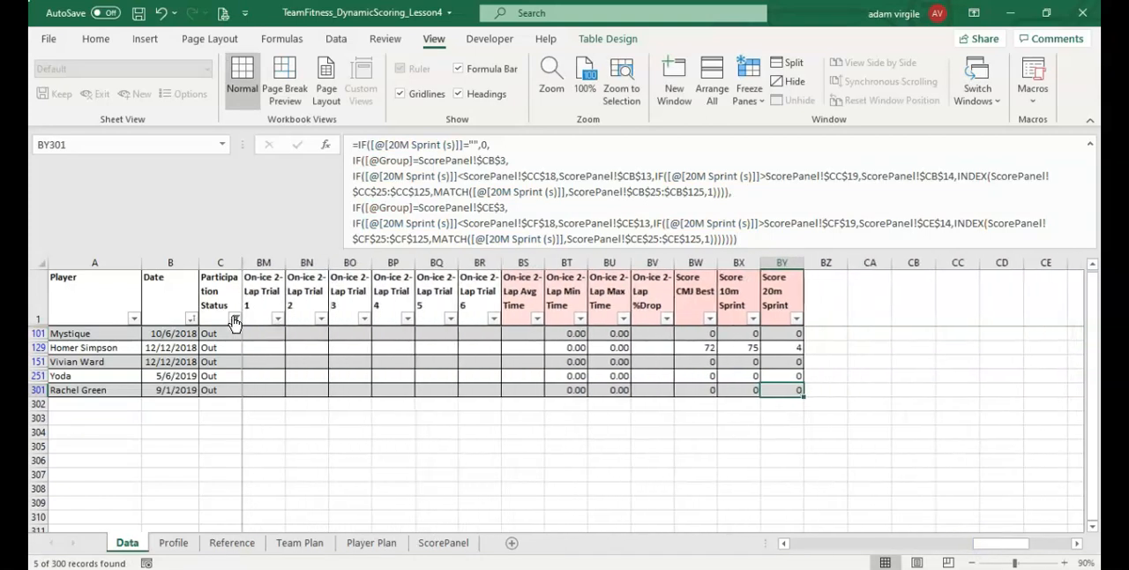
click(235, 318)
click(290, 323)
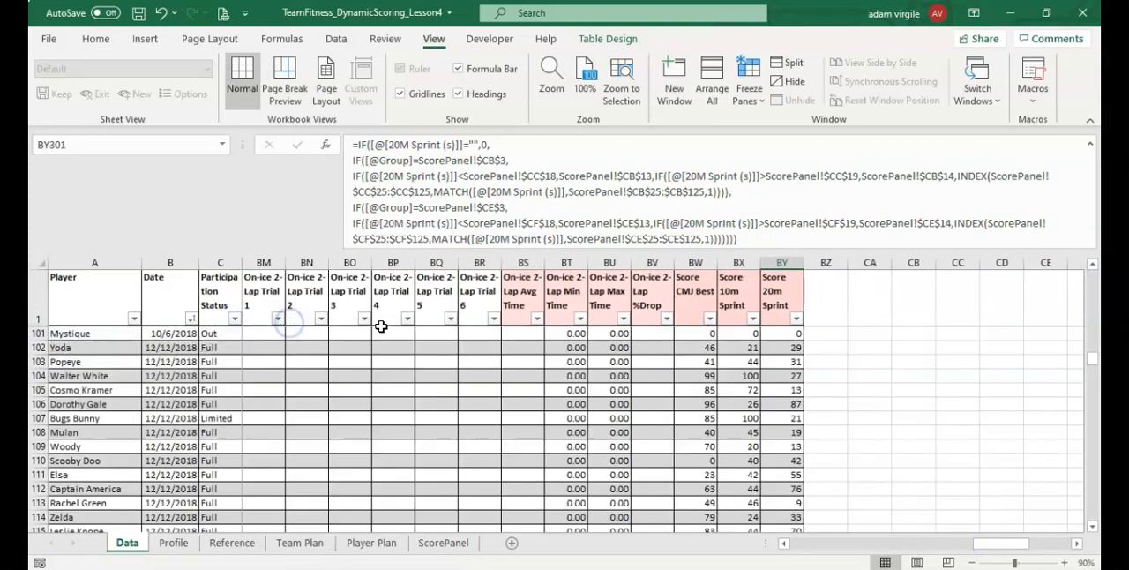
Return to the first records and select the leftover column-letter note CE in cell CB6
click(850, 350)
scroll(680, 363, up, 10)
drag(1091, 355, 1093, 263)
click(914, 392)
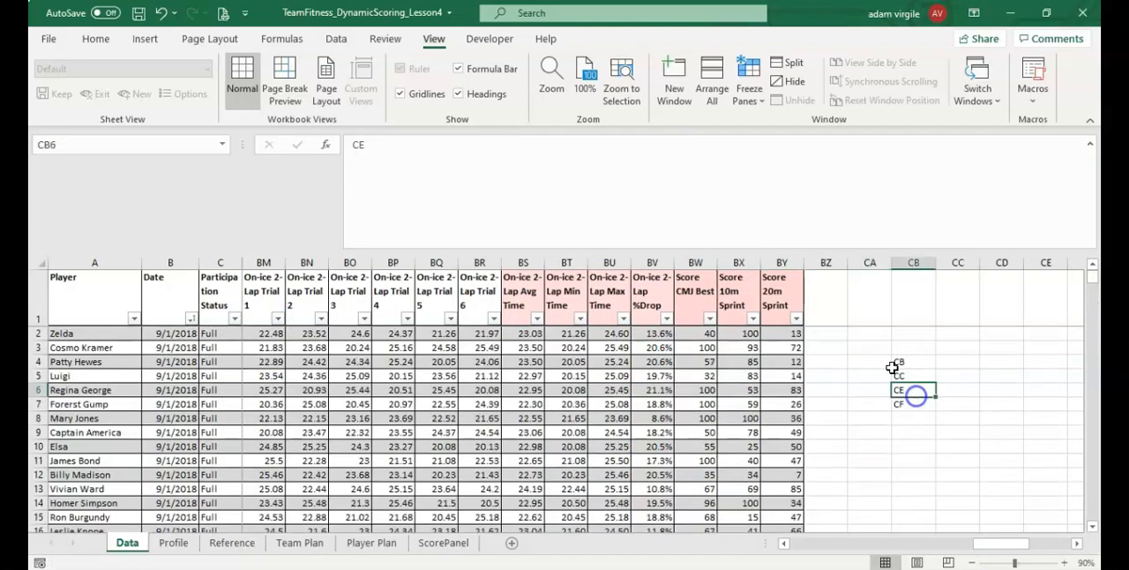